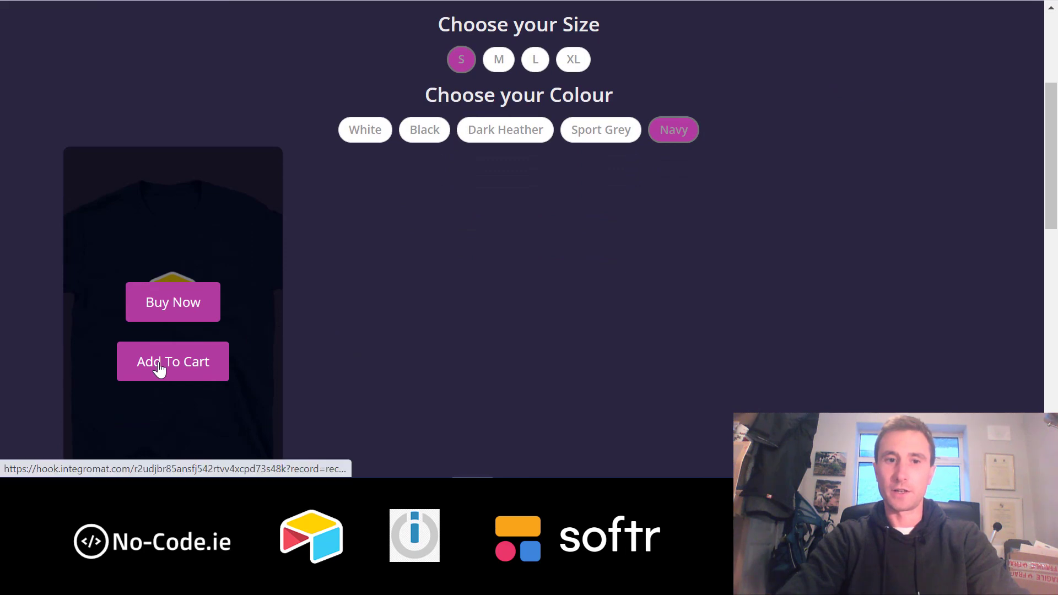
- Add the size S Navy Airtable shirt to the cart and scroll down to the Cart section
left_click(159, 369)
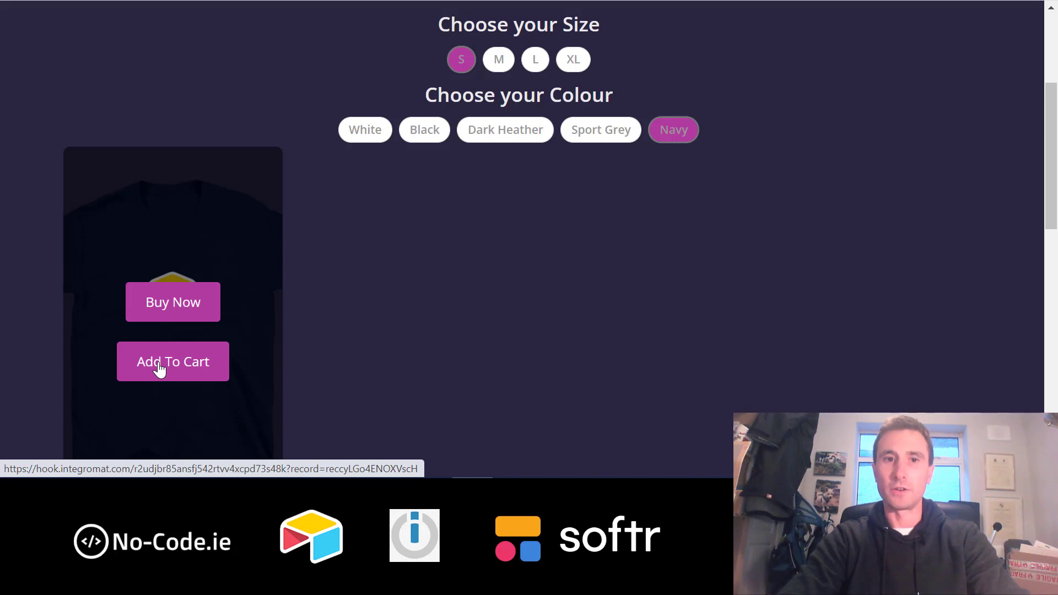
left_click(159, 369)
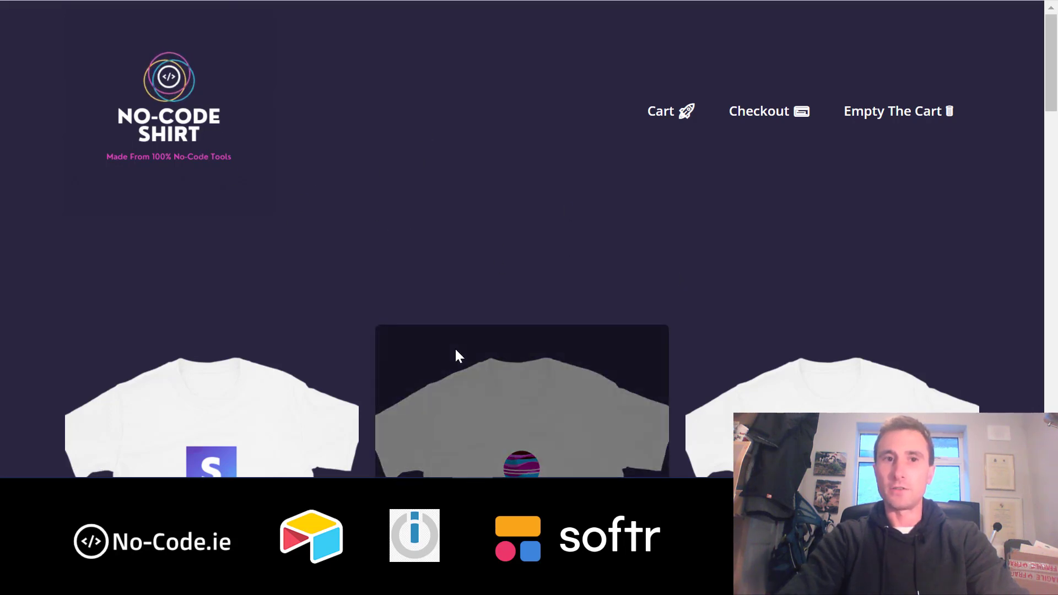
scroll(522, 286, "down", 2)
scroll(521, 285, "down", 20)
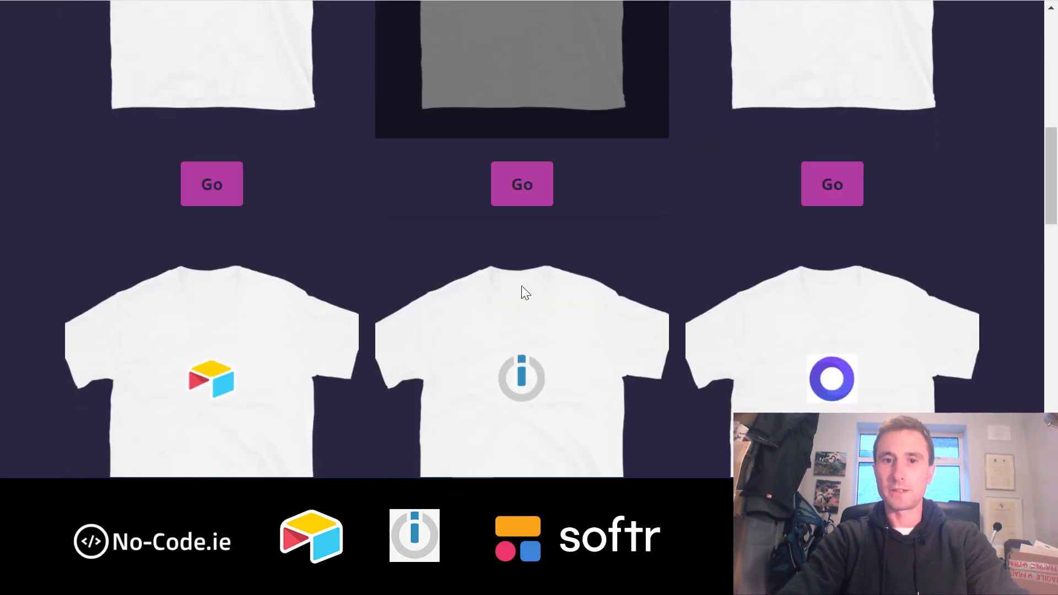
scroll(521, 285, "down", 2)
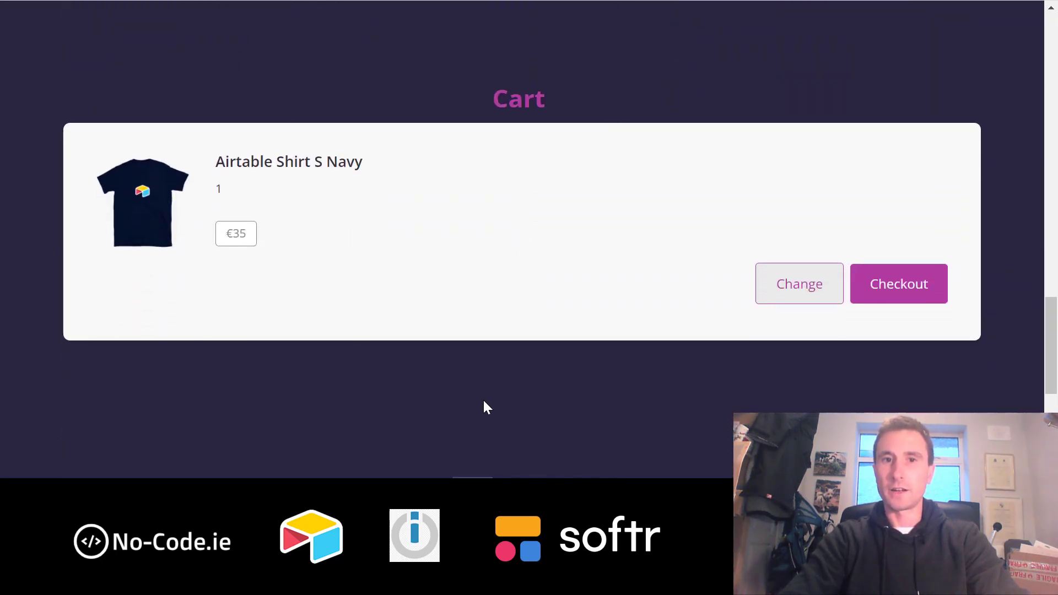
- Confirm the Cart lists the shirt at €35, then return to the Softr editor
scroll(538, 182, "up", 3)
scroll(523, 170, "down", 2)
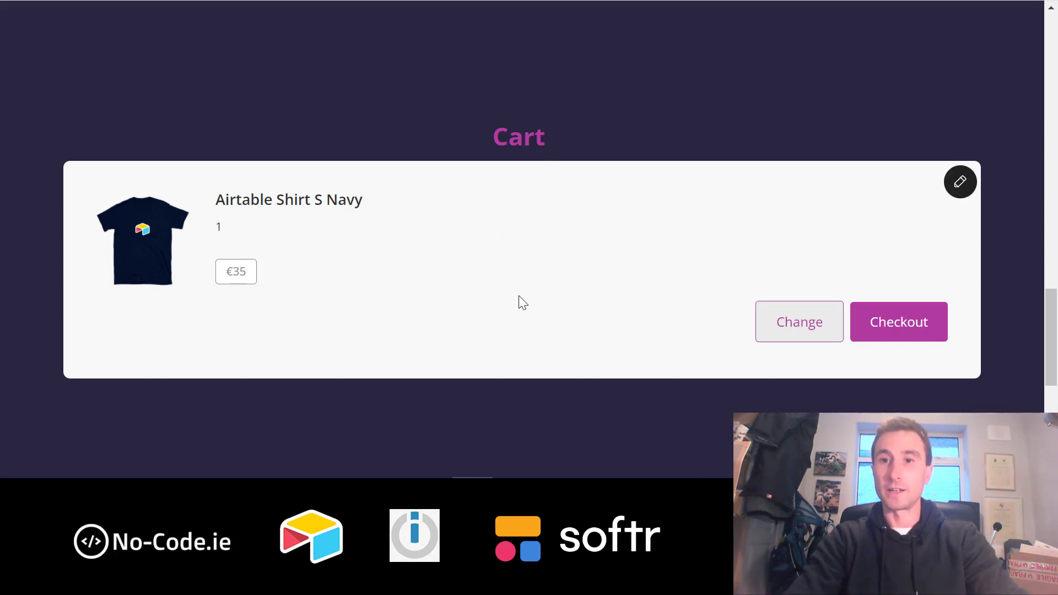
scroll(523, 302, "down", 1)
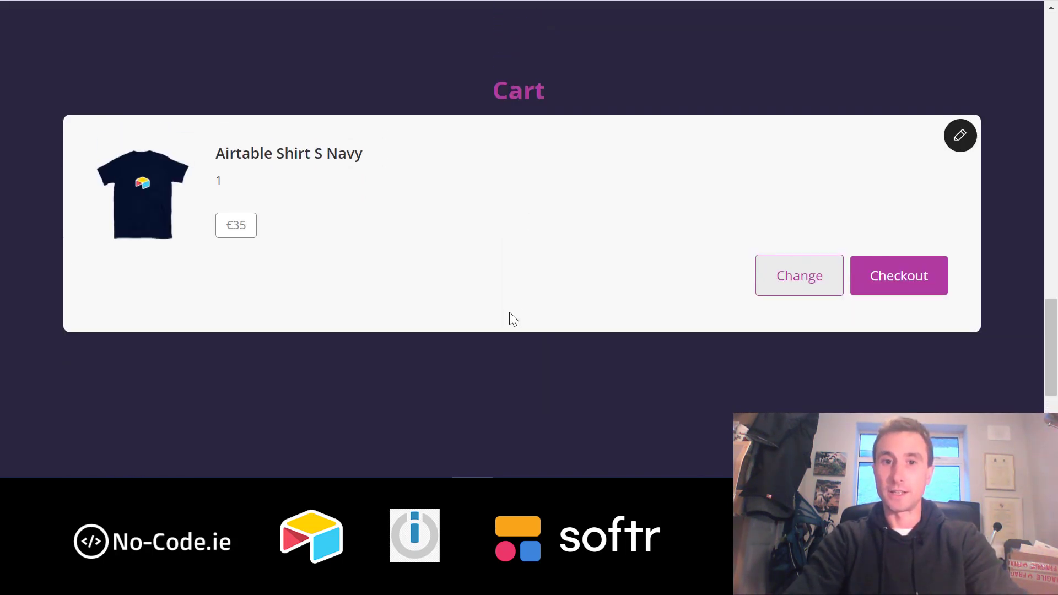
scroll(509, 316, "down", 5)
scroll(510, 316, "up", 5)
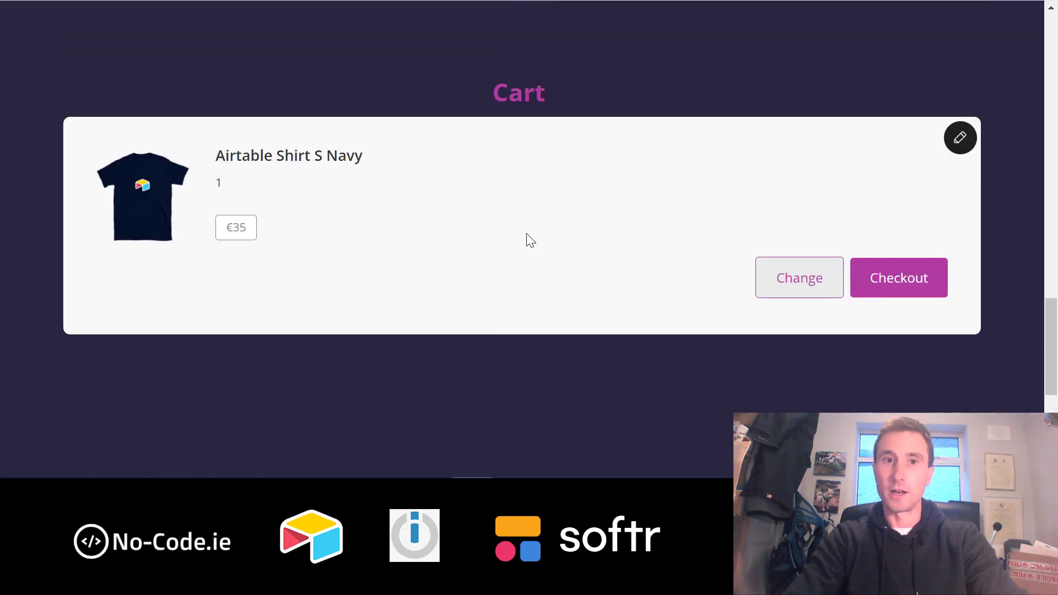
scroll(582, 204, "up", 5)
scroll(582, 204, "down", 5)
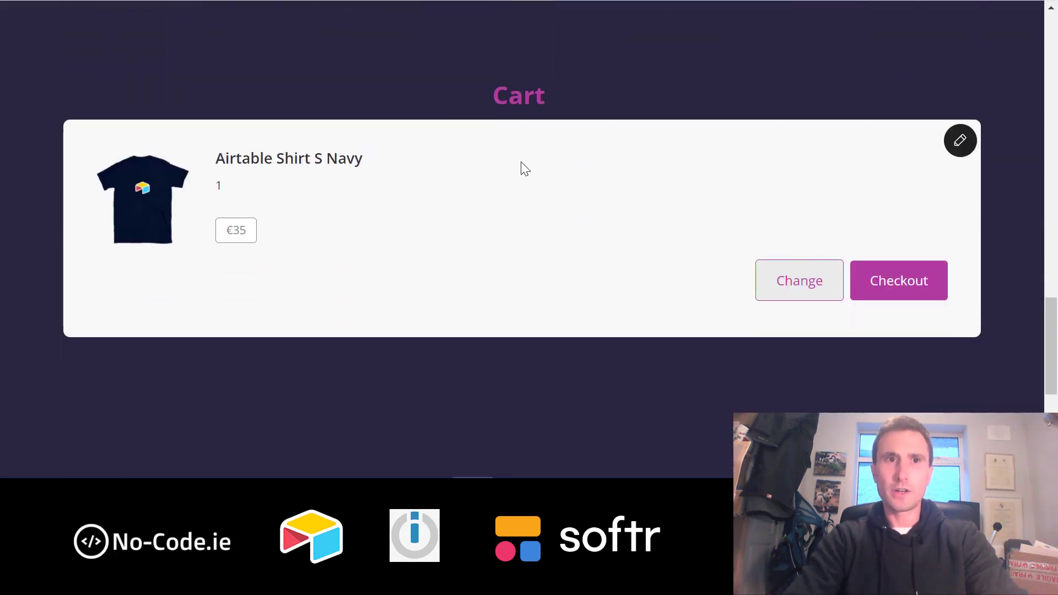
key("ctrl+Tab")
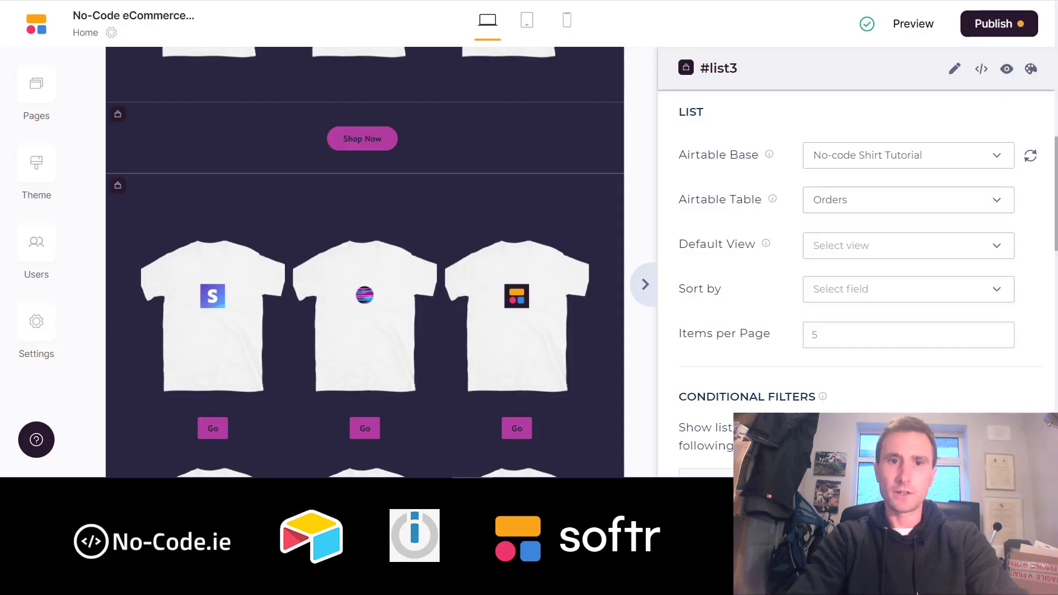
- Scroll the editor canvas to the #logged-in-user-continue-shopping list block drawing from the Designs table
scroll(492, 333, "up", 10)
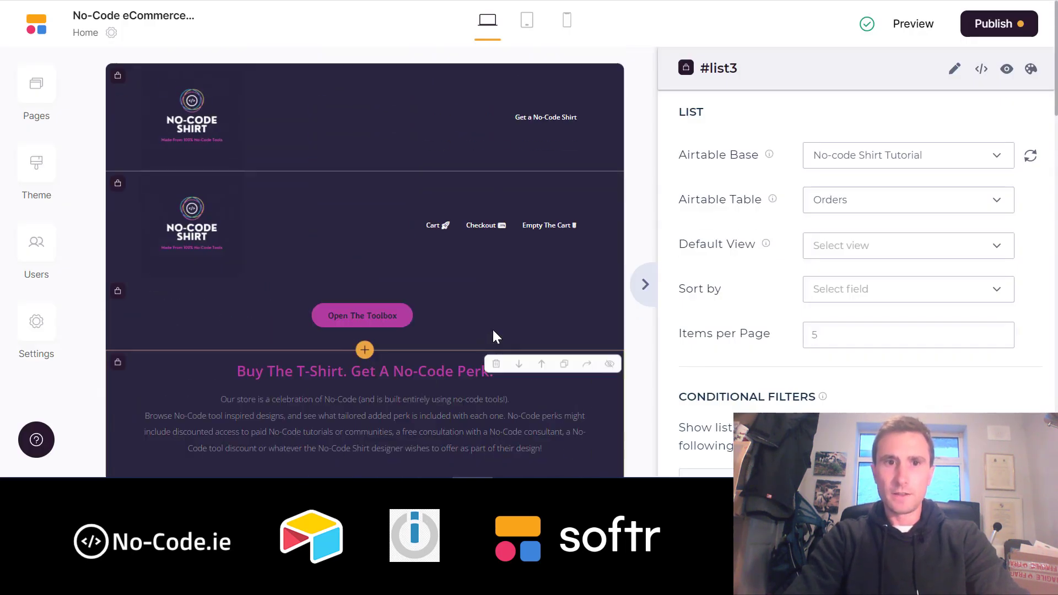
scroll(492, 333, "down", 2)
scroll(492, 331, "up", 2)
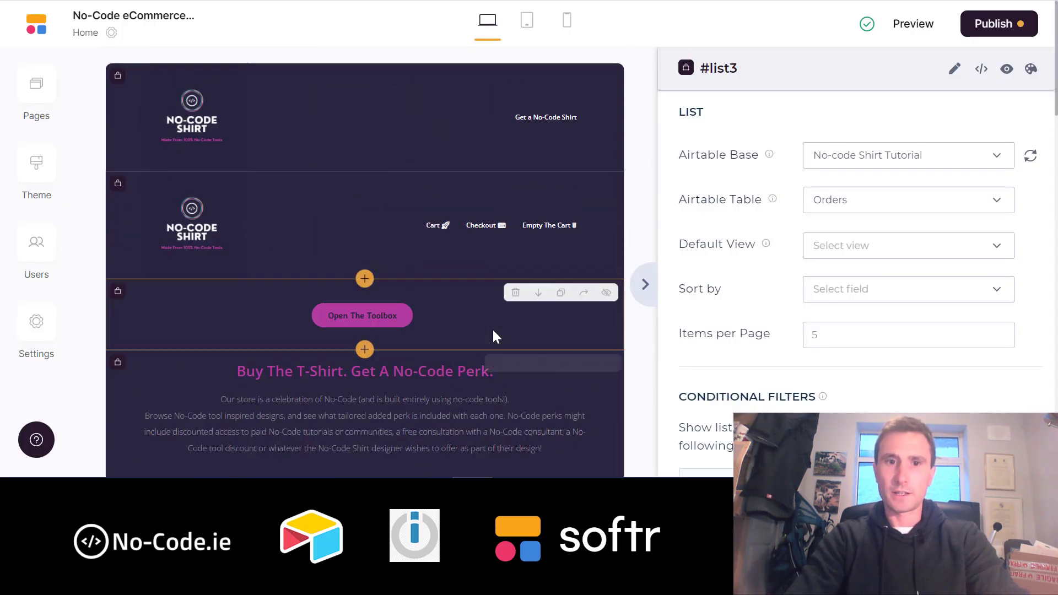
scroll(492, 330, "down", 3)
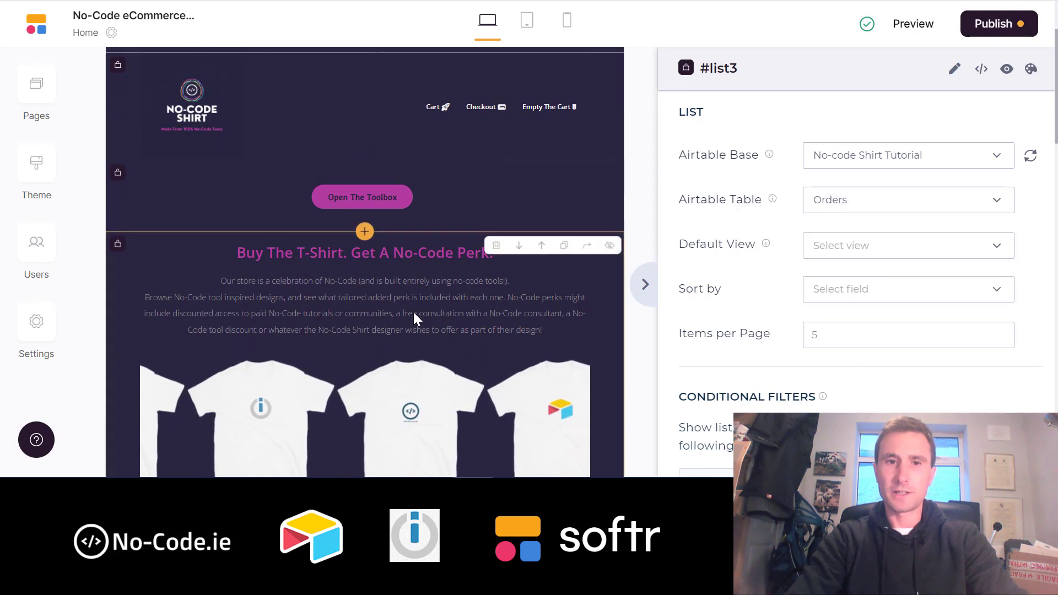
scroll(414, 312, "down", 5)
scroll(414, 315, "up", 3)
scroll(414, 314, "down", 10)
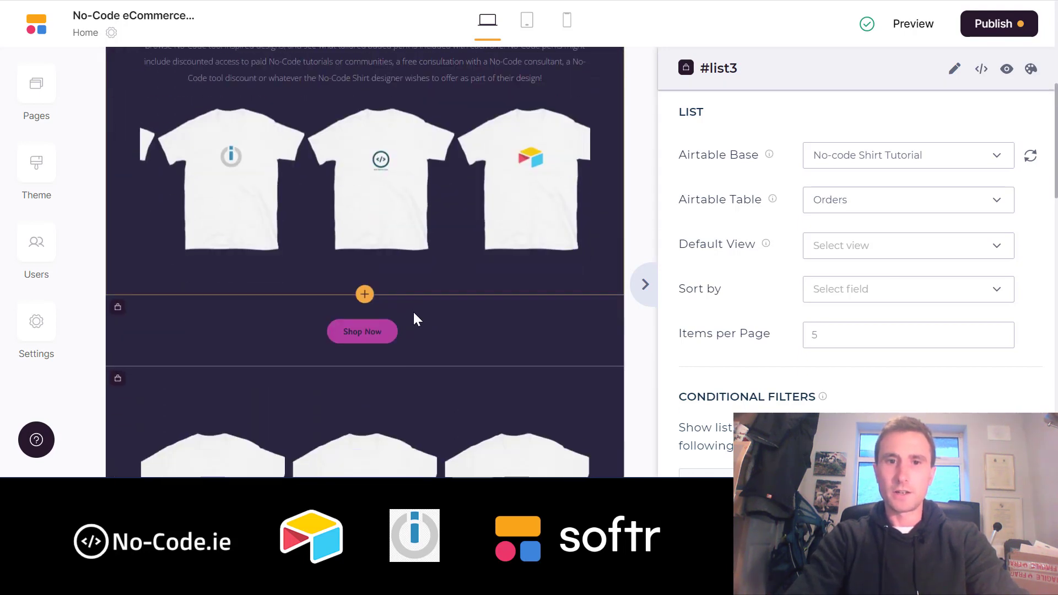
scroll(413, 312, "down", 6)
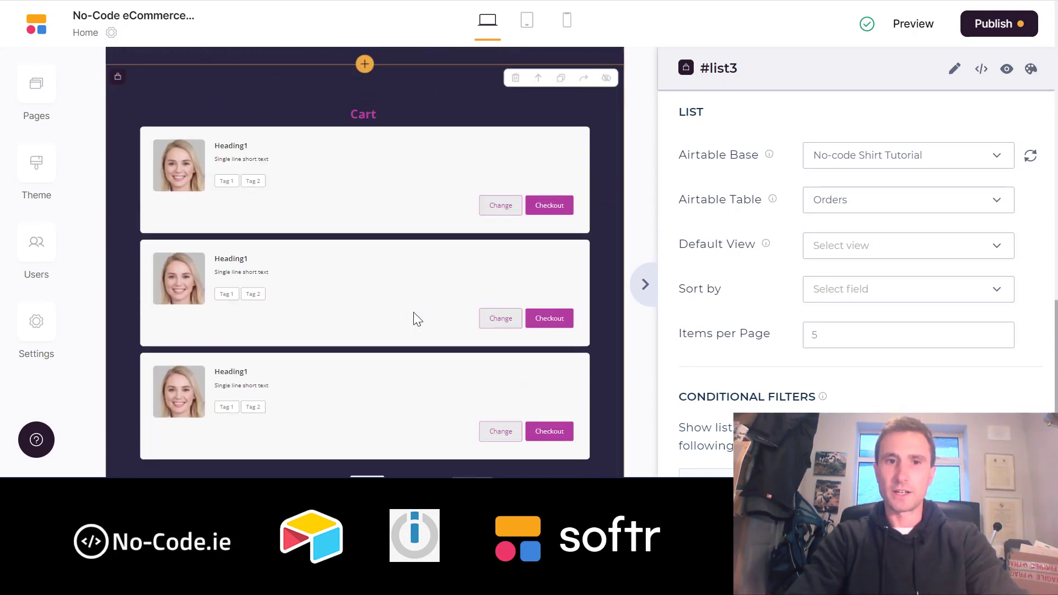
scroll(414, 312, "up", 11)
scroll(414, 312, "up", 7)
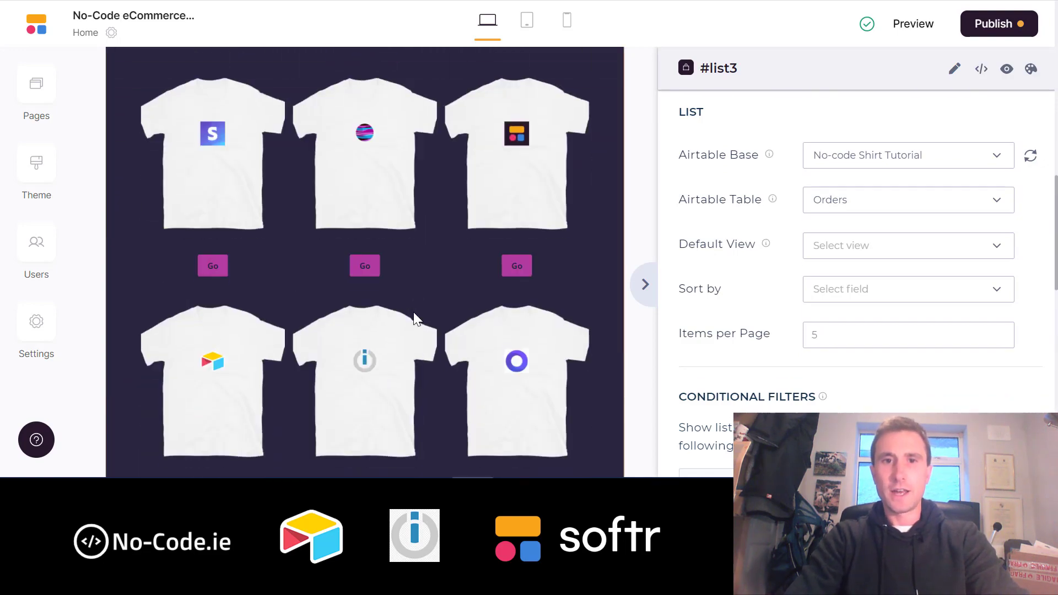
scroll(383, 262, "down", 10)
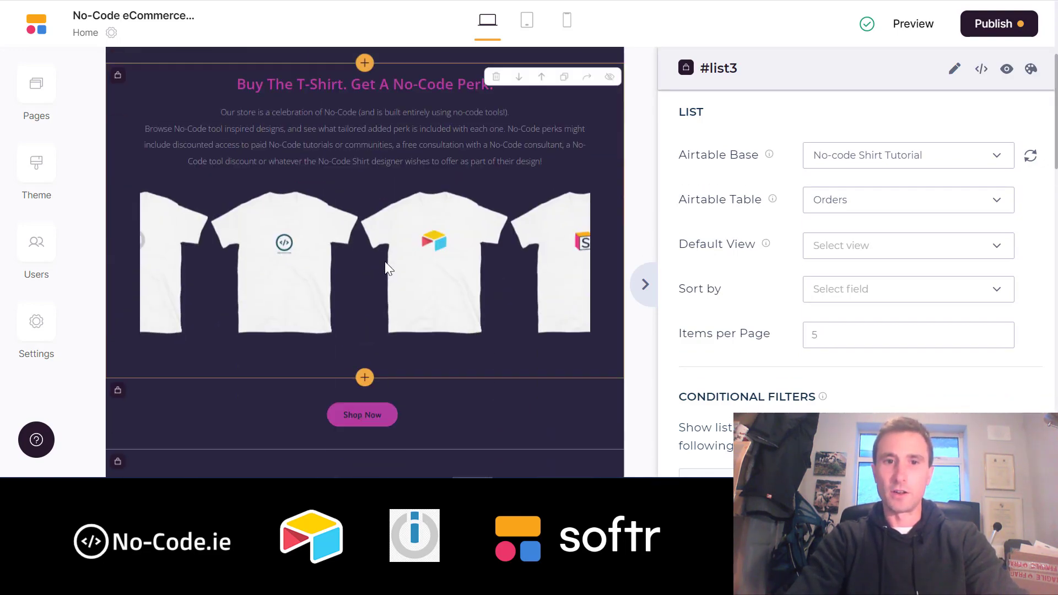
scroll(384, 261, "up", 2)
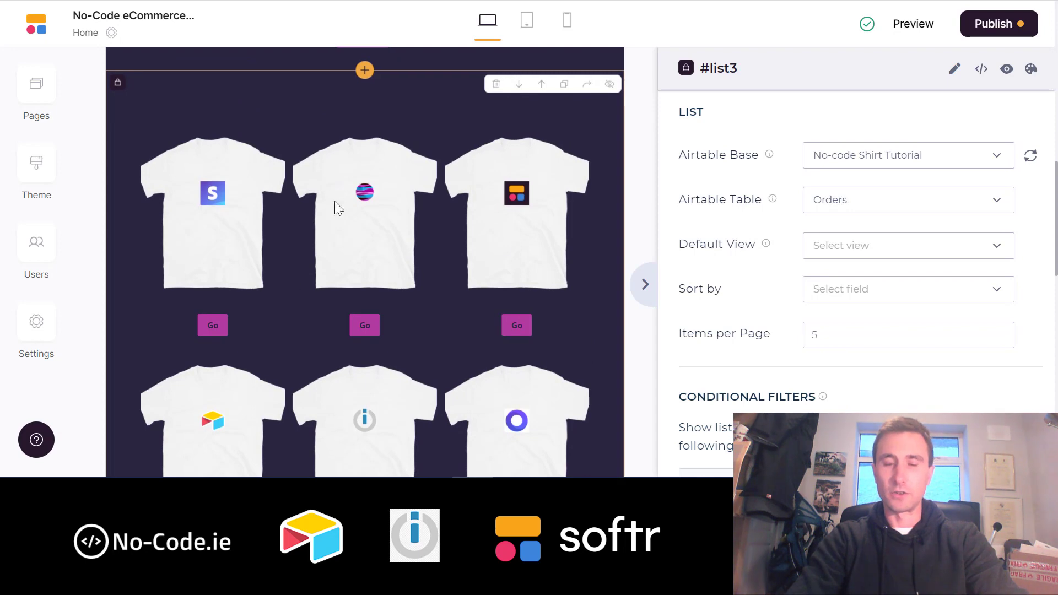
scroll(353, 253, "down", 10)
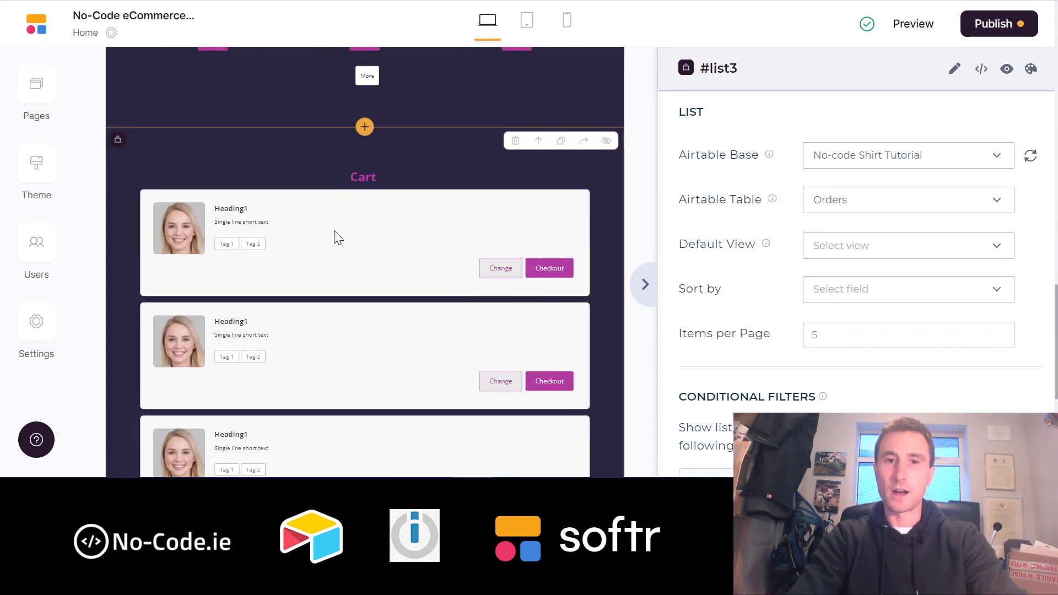
scroll(378, 217, "up", 8)
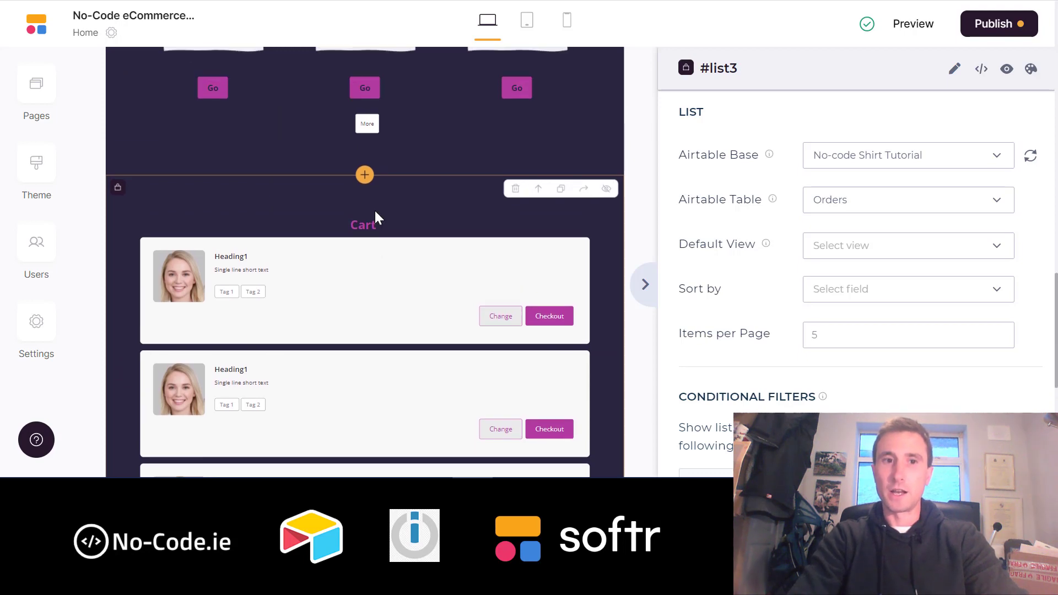
scroll(374, 211, "up", 3)
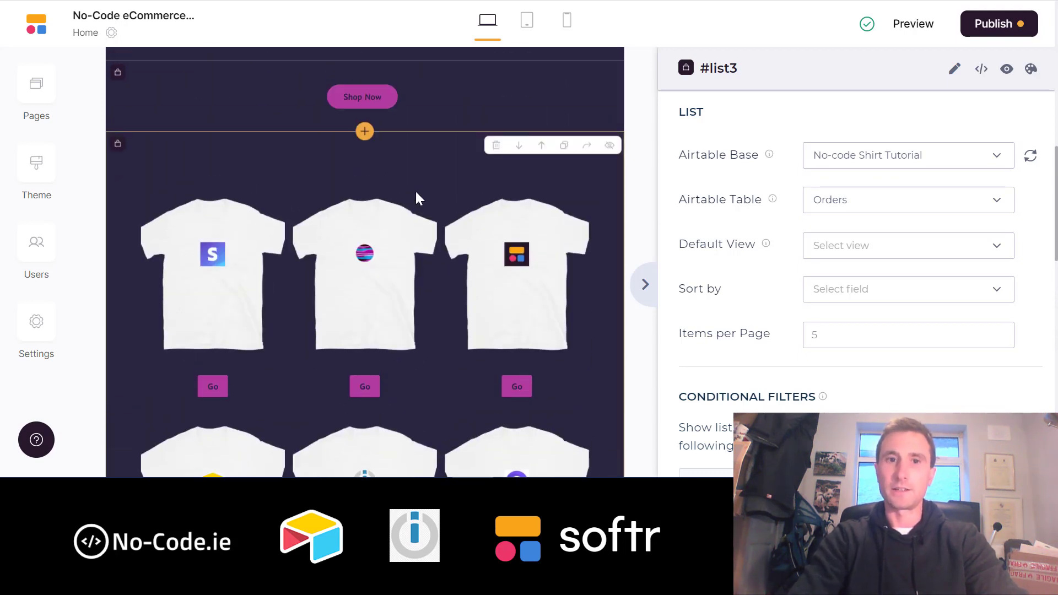
scroll(416, 193, "down", 8)
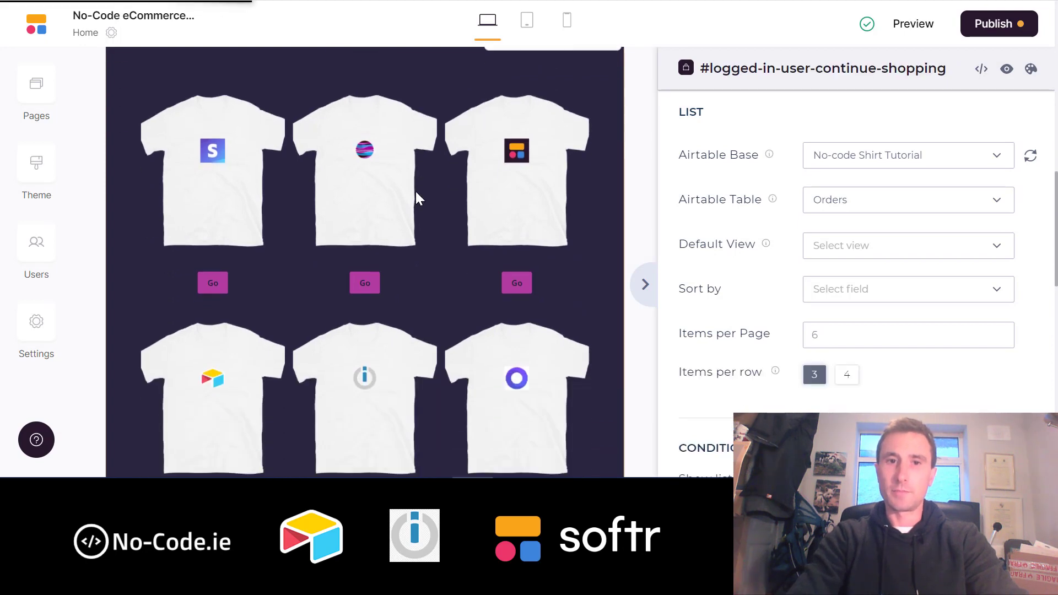
scroll(416, 191, "up", 8)
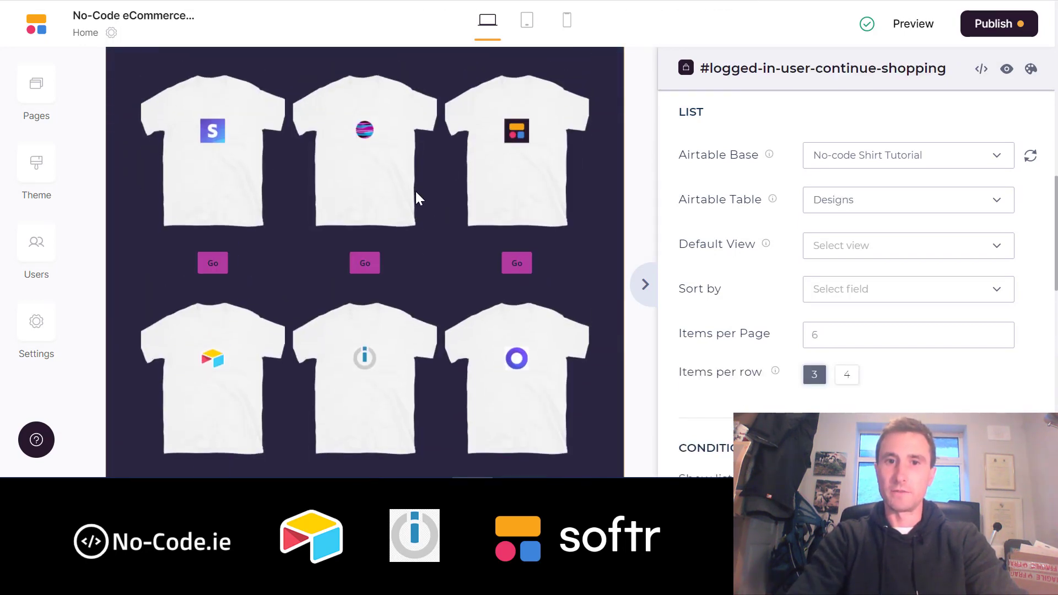
- Set the Buy The T-Shirt block's visibility to Non Logged in users only
left_click(1006, 71)
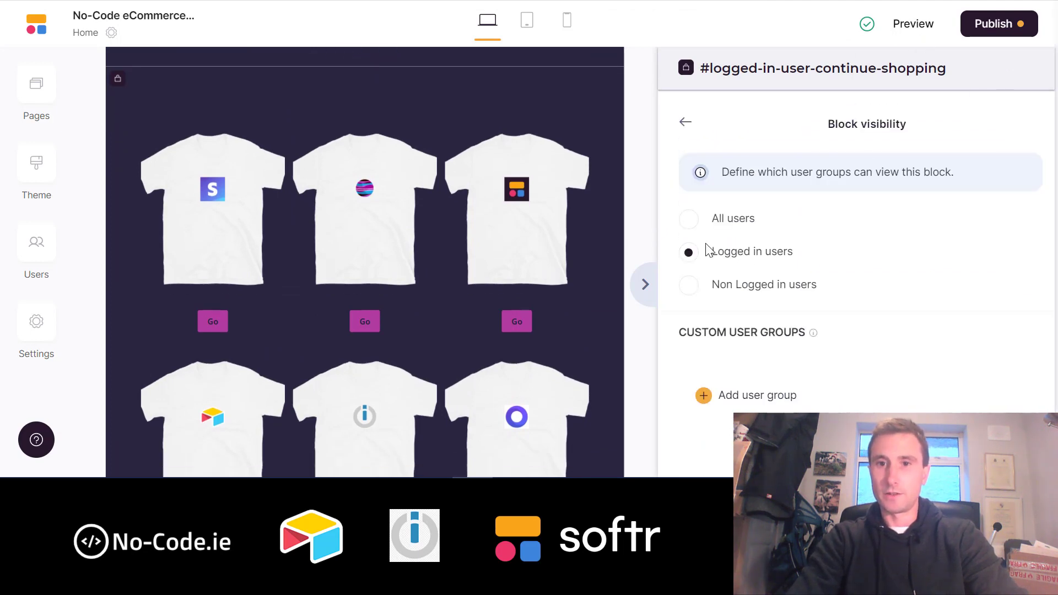
left_click(683, 125)
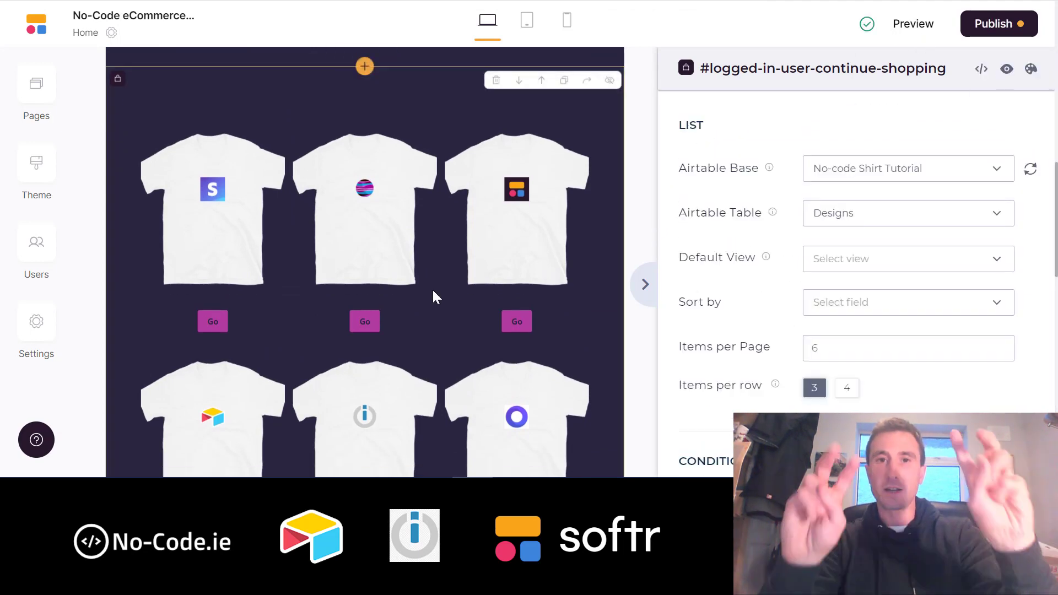
scroll(432, 289, "up", 2)
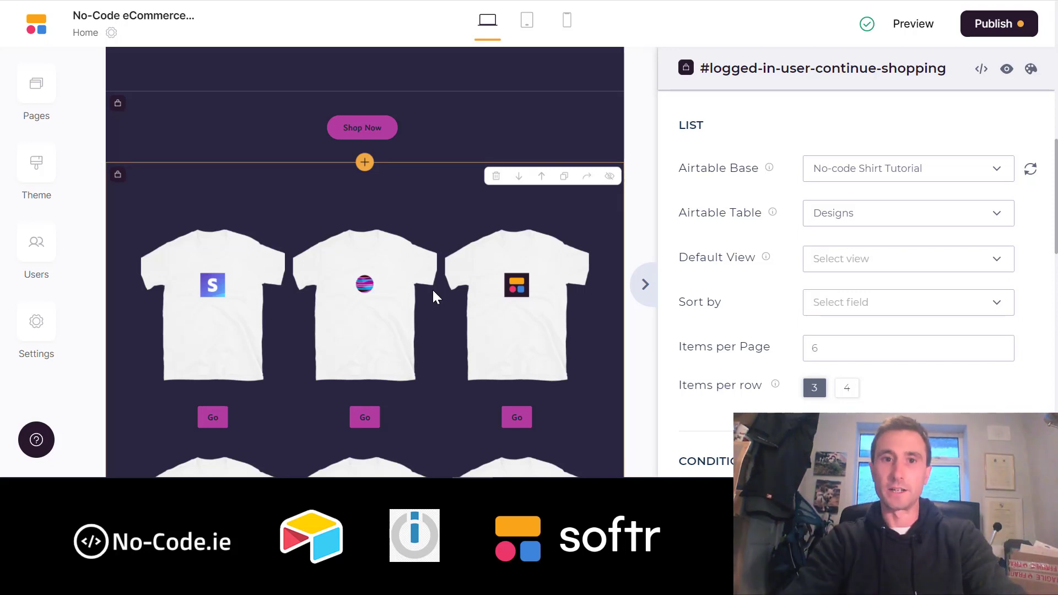
scroll(432, 297, "up", 3)
scroll(432, 289, "up", 4)
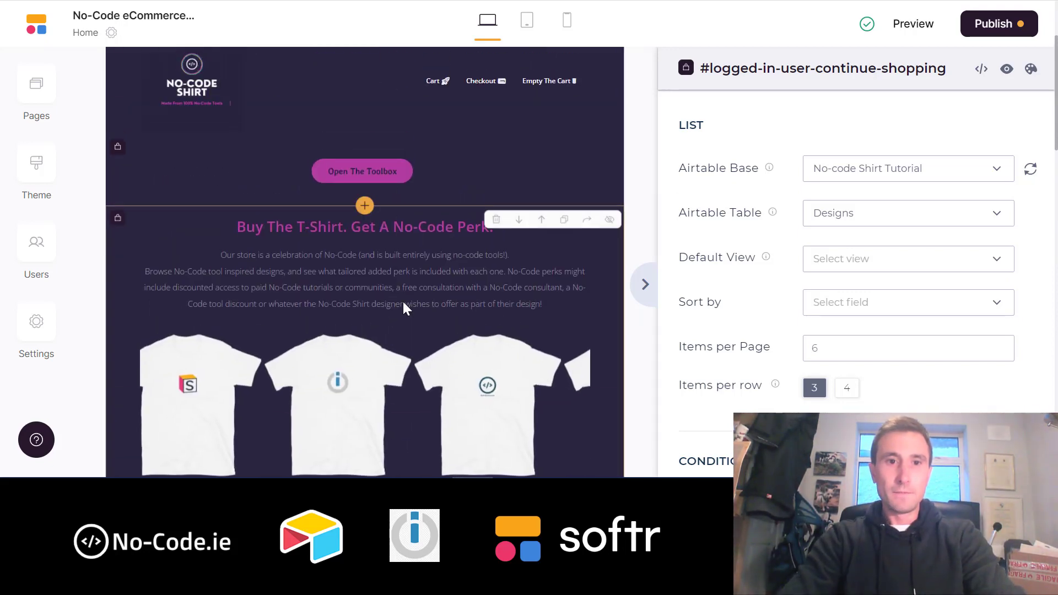
left_click(384, 307)
scroll(383, 306, "down", 2)
scroll(383, 306, "up", 3)
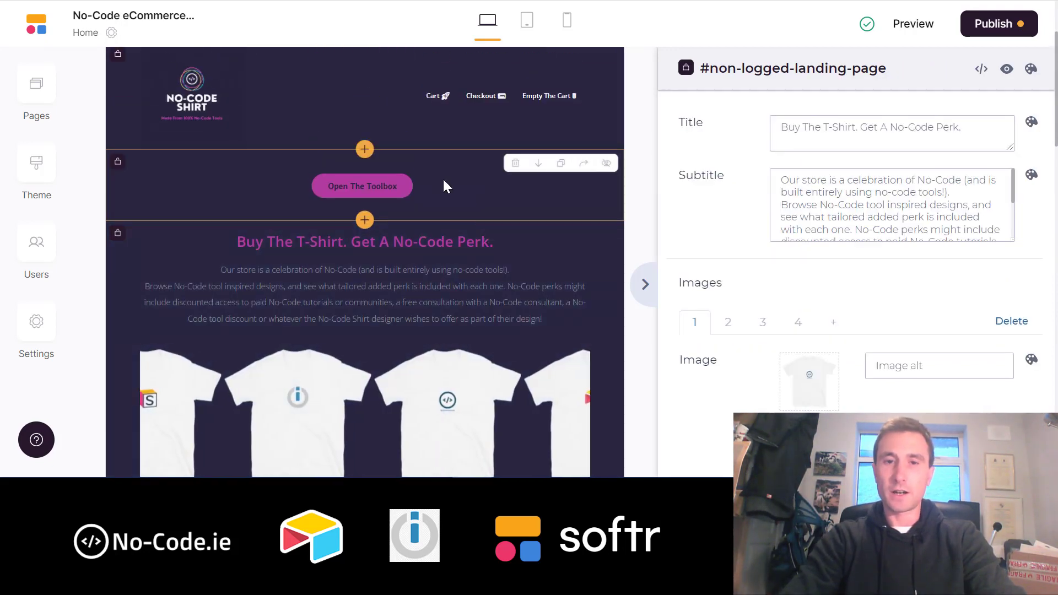
left_click(1006, 68)
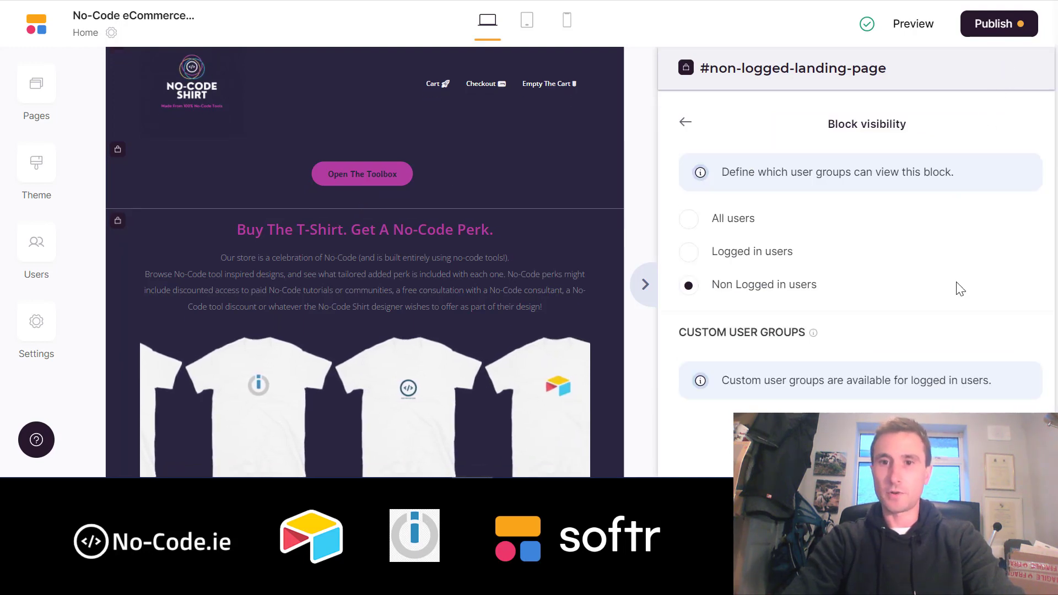
left_click(688, 286)
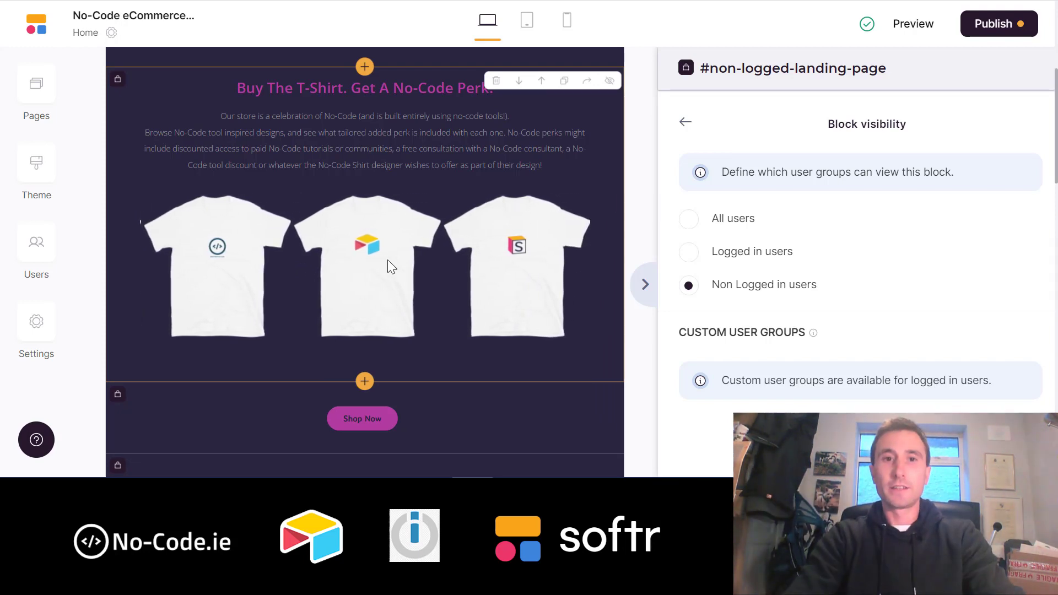
- Scroll through the page to review the shirt grid and cart sections
scroll(388, 259, "up", 3)
scroll(441, 339, "down", 15)
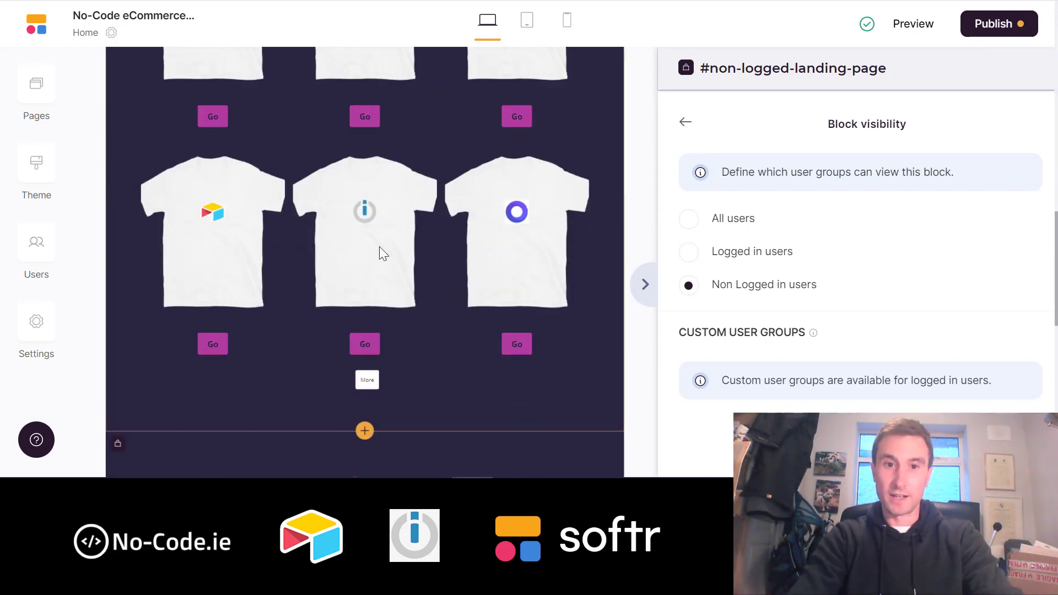
scroll(366, 385, "up", 10)
scroll(366, 386, "down", 4)
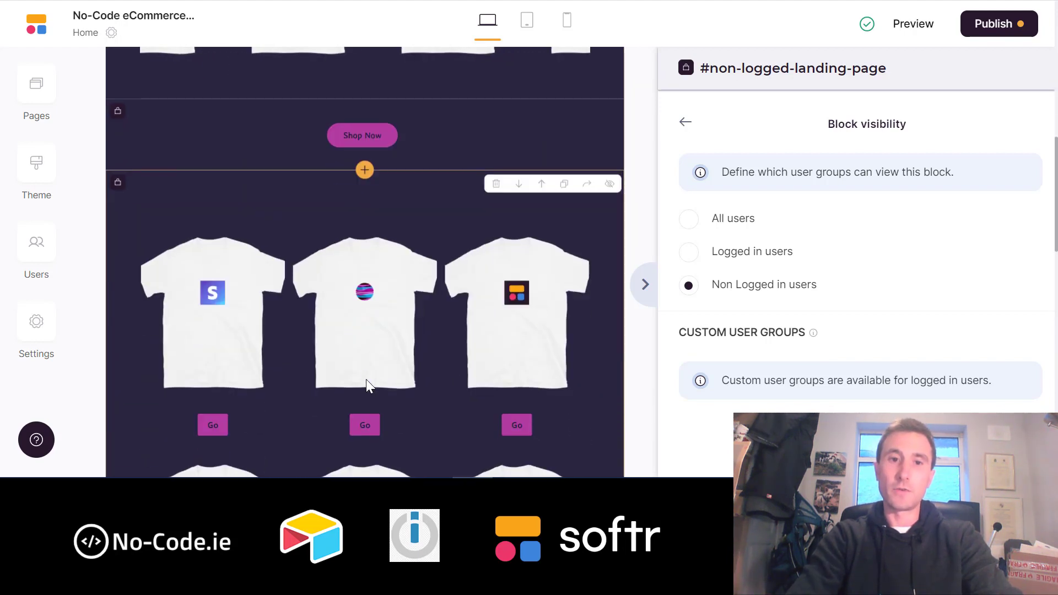
scroll(381, 323, "up", 8)
scroll(382, 316, "up", 2)
scroll(381, 315, "down", 3)
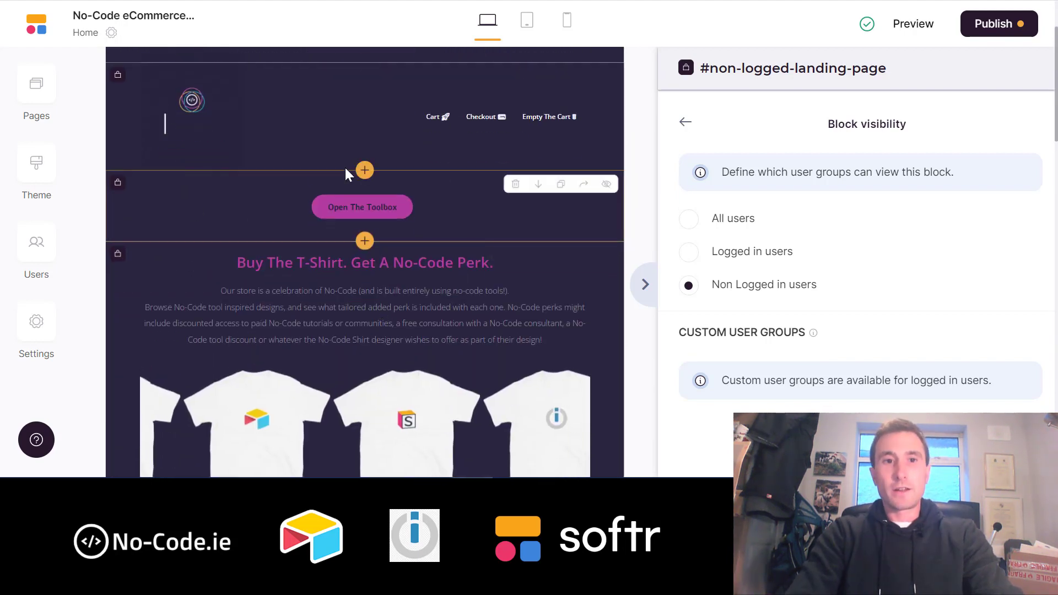
scroll(480, 342, "down", 6)
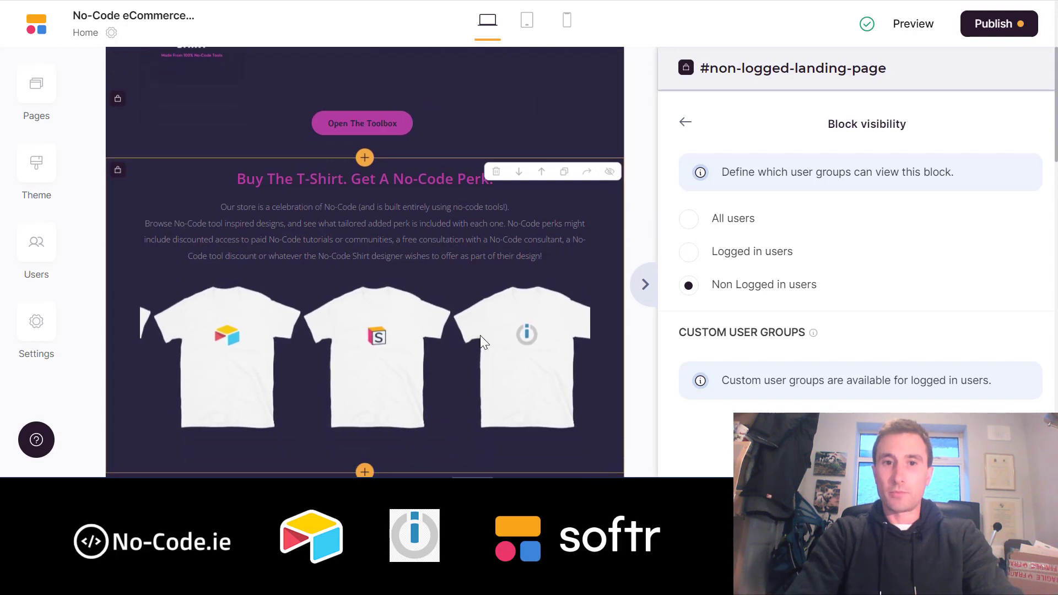
scroll(480, 337, "down", 7)
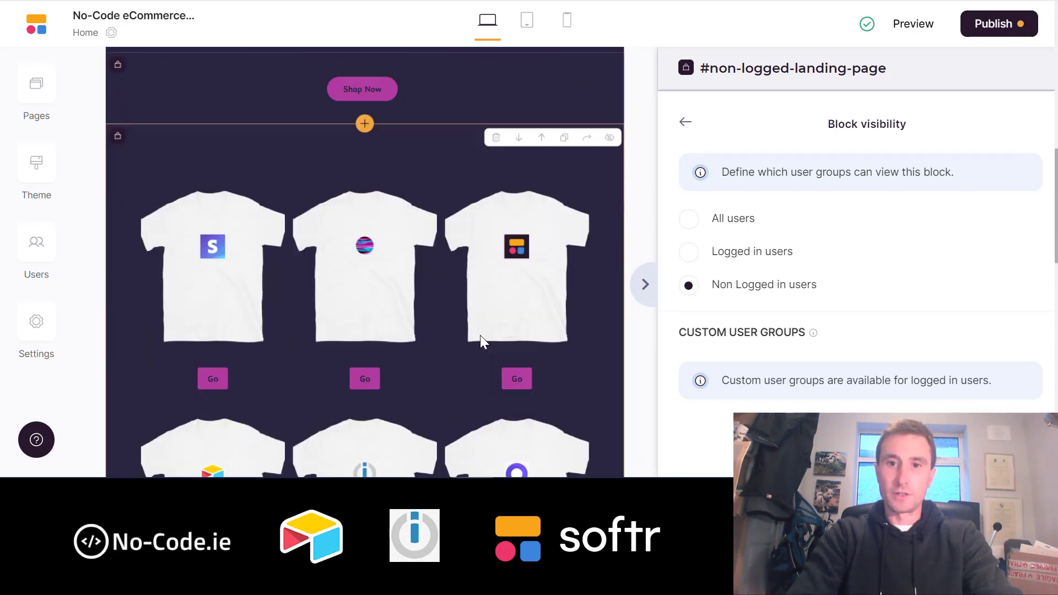
scroll(480, 337, "up", 14)
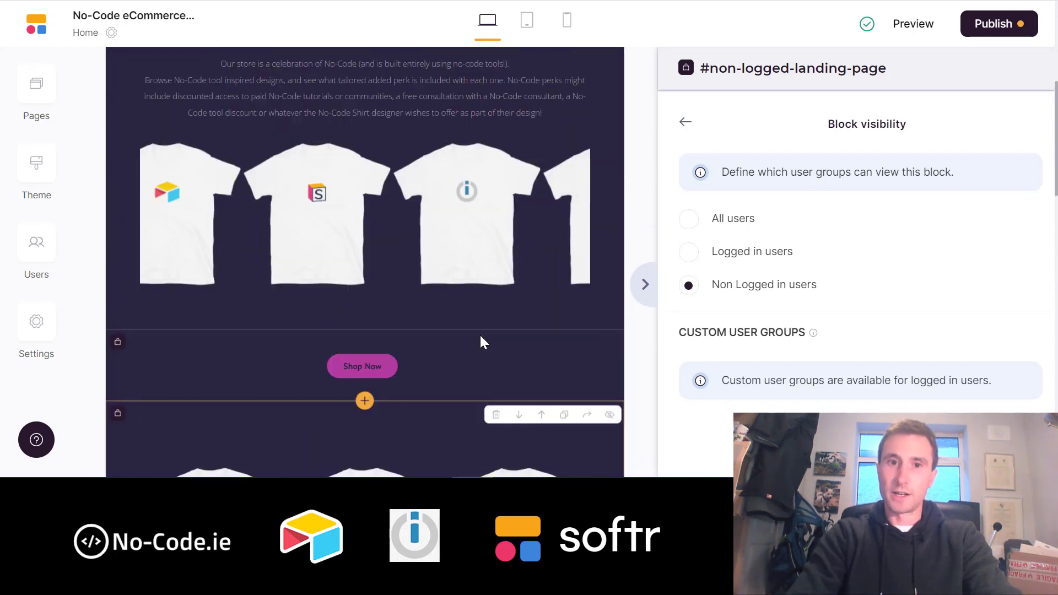
scroll(480, 338, "down", 13)
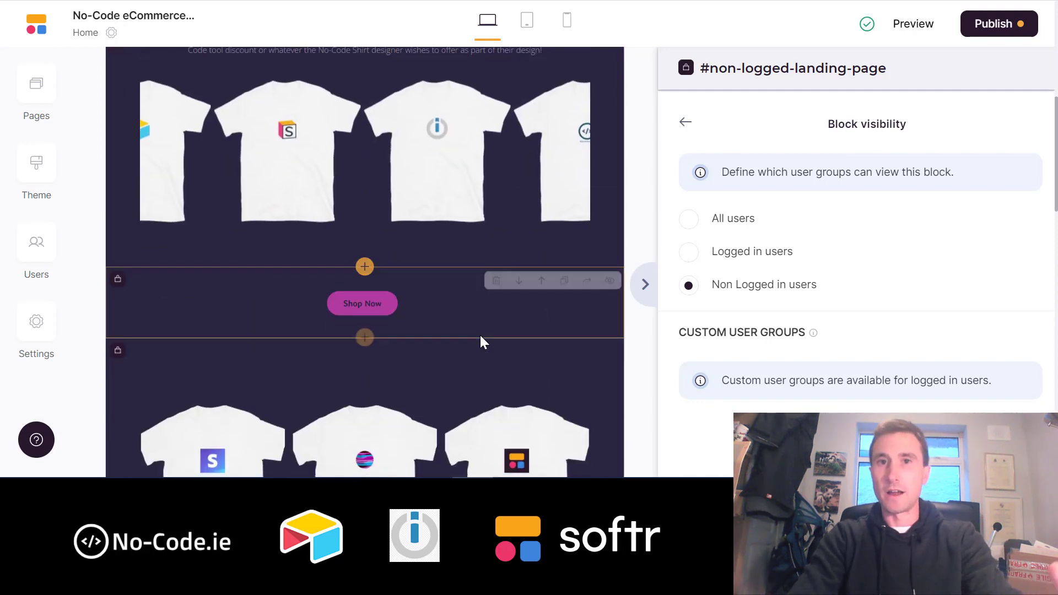
scroll(481, 337, "up", 1)
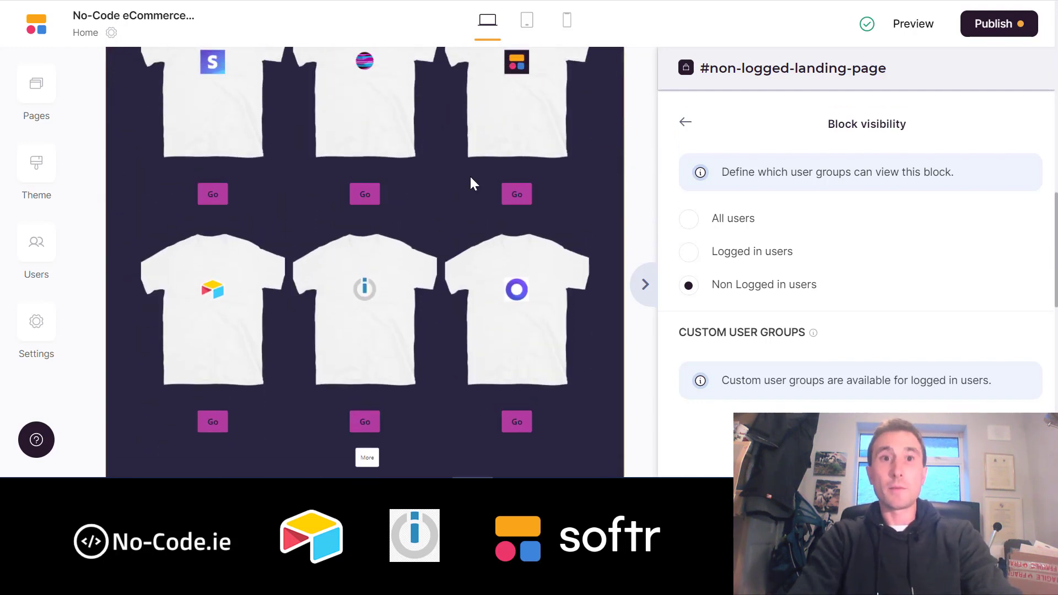
scroll(466, 221, "down", 3)
scroll(467, 220, "up", 7)
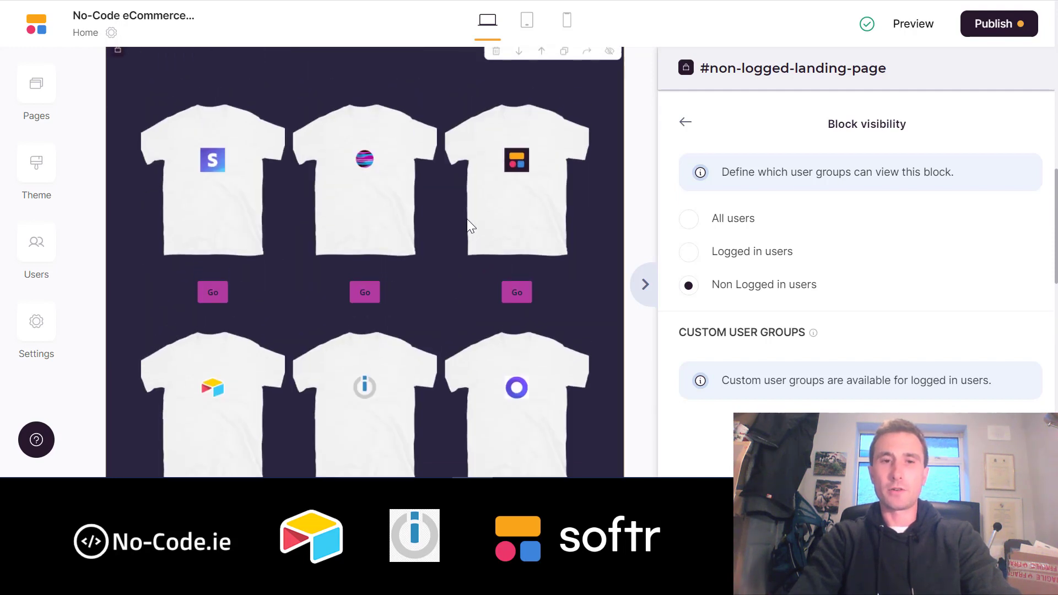
scroll(467, 219, "down", 7)
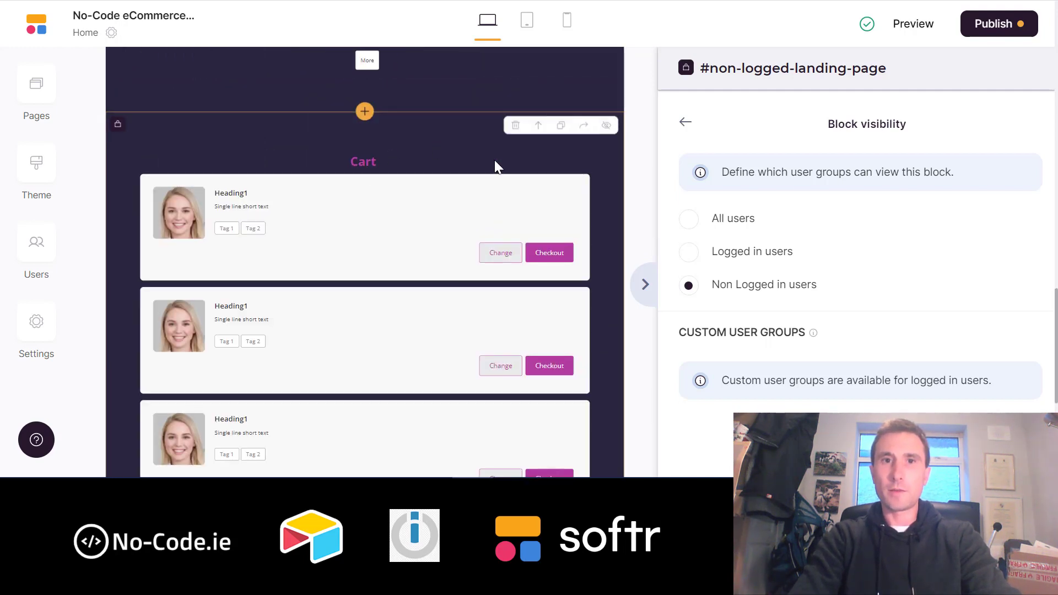
scroll(378, 246, "up", 1)
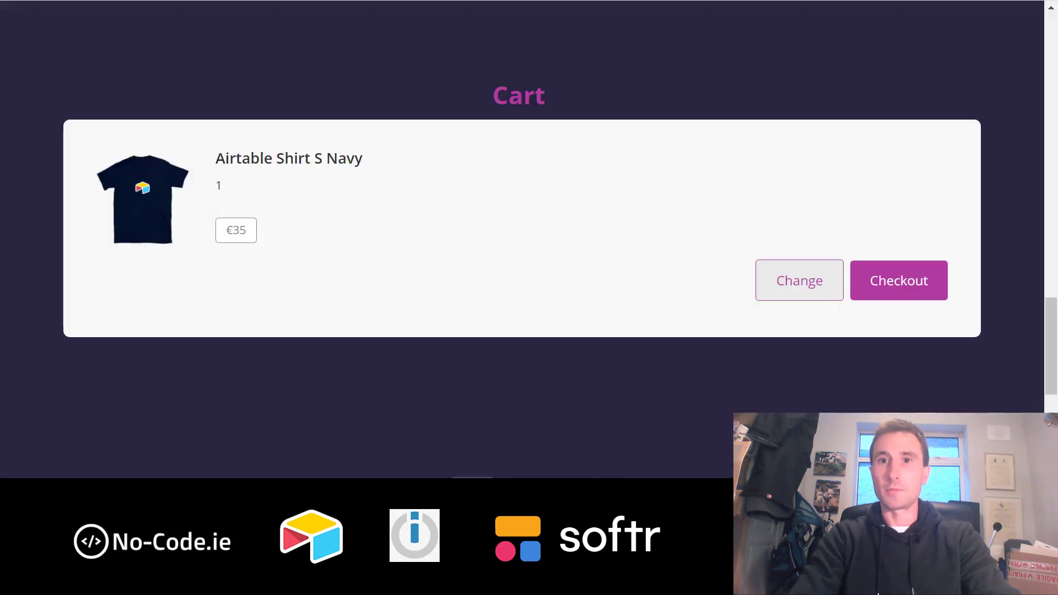
scroll(510, 238, "up", 2)
scroll(512, 239, "down", 1)
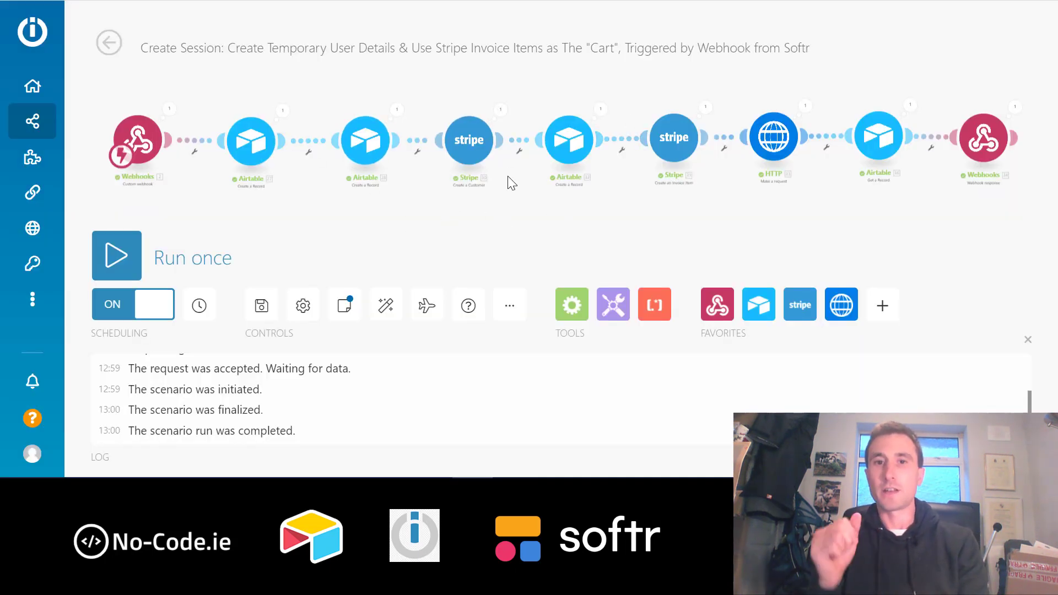
- Inspect the Add To Cart webhook URL in the Webhooks trigger, then go to Airtable's Junction table
mouse_move(43, 165)
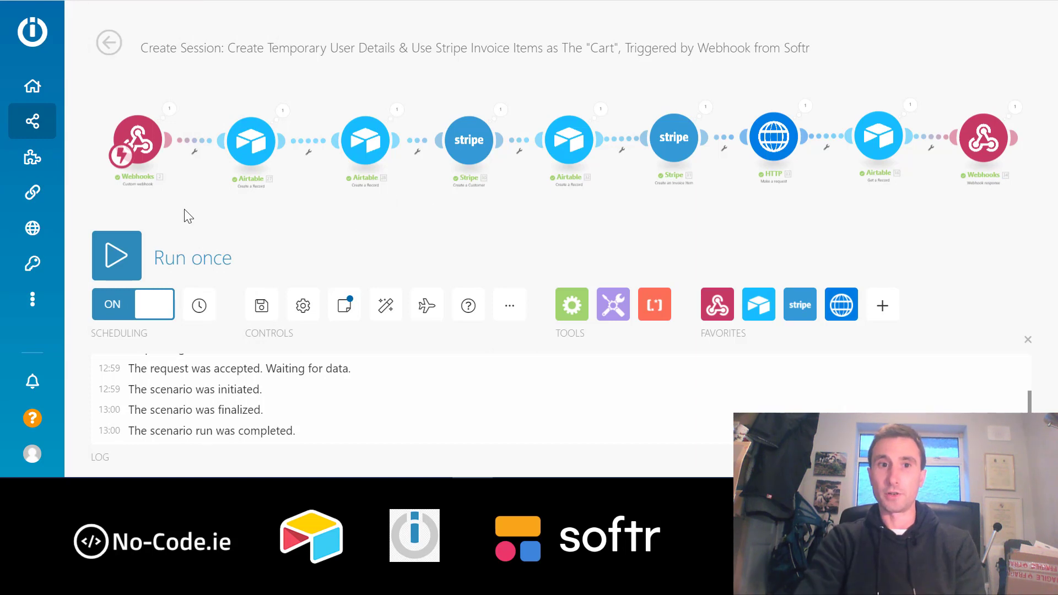
left_click(139, 140)
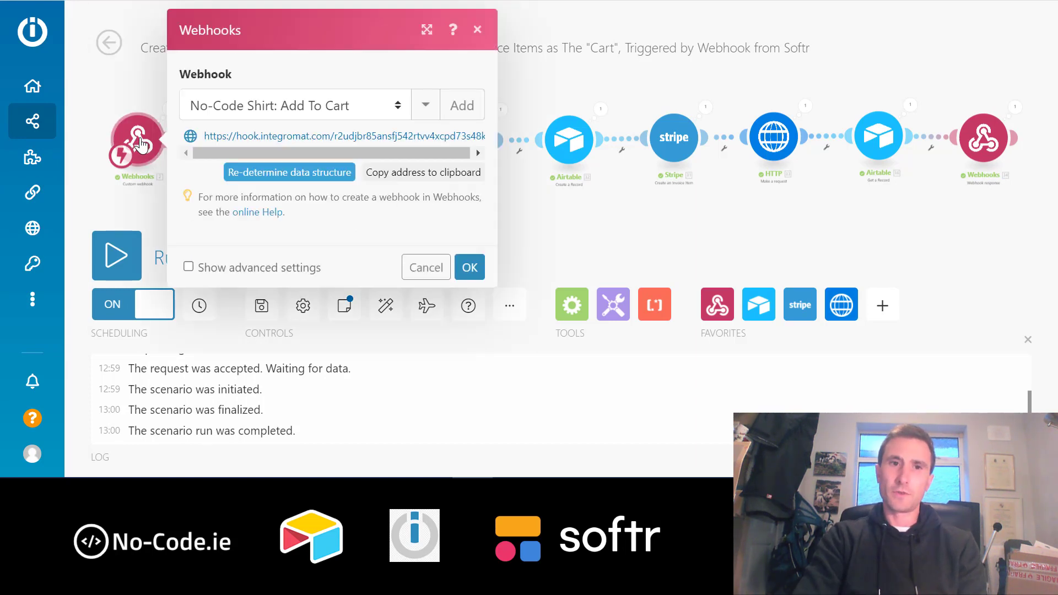
left_click(235, 145)
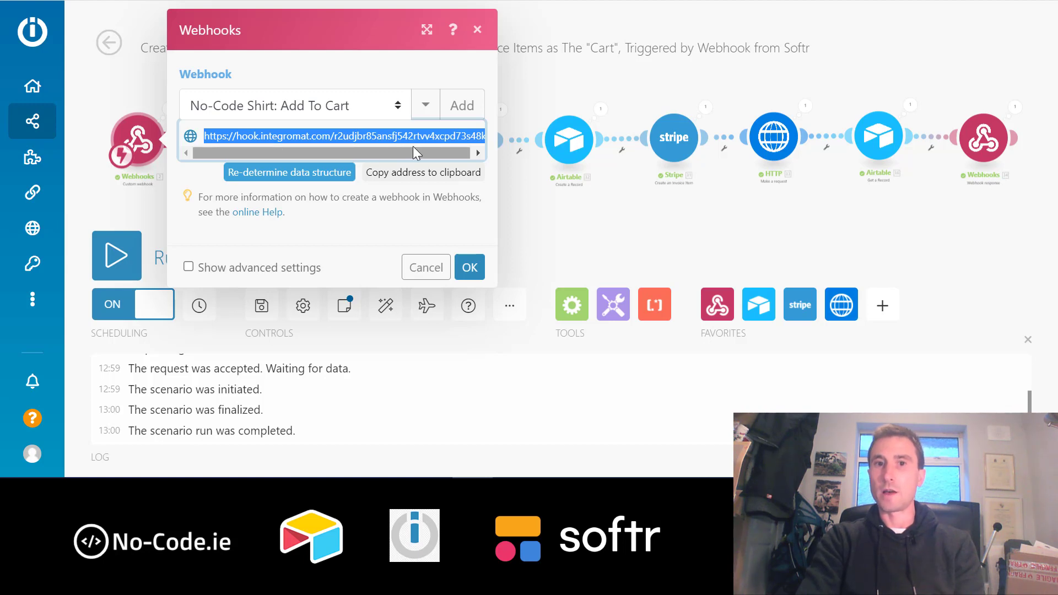
left_click(530, 84)
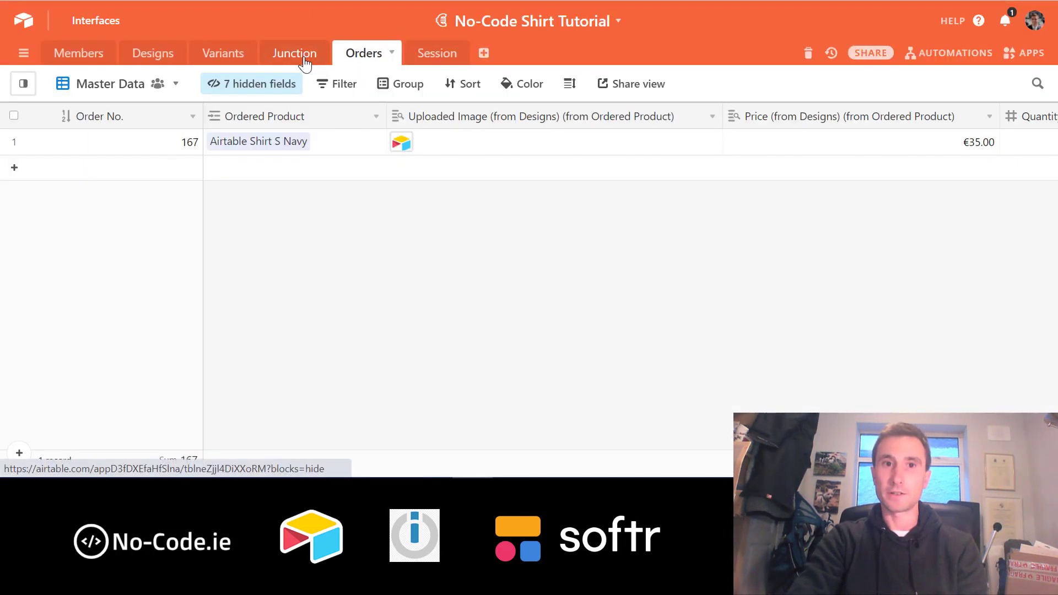
left_click(304, 55)
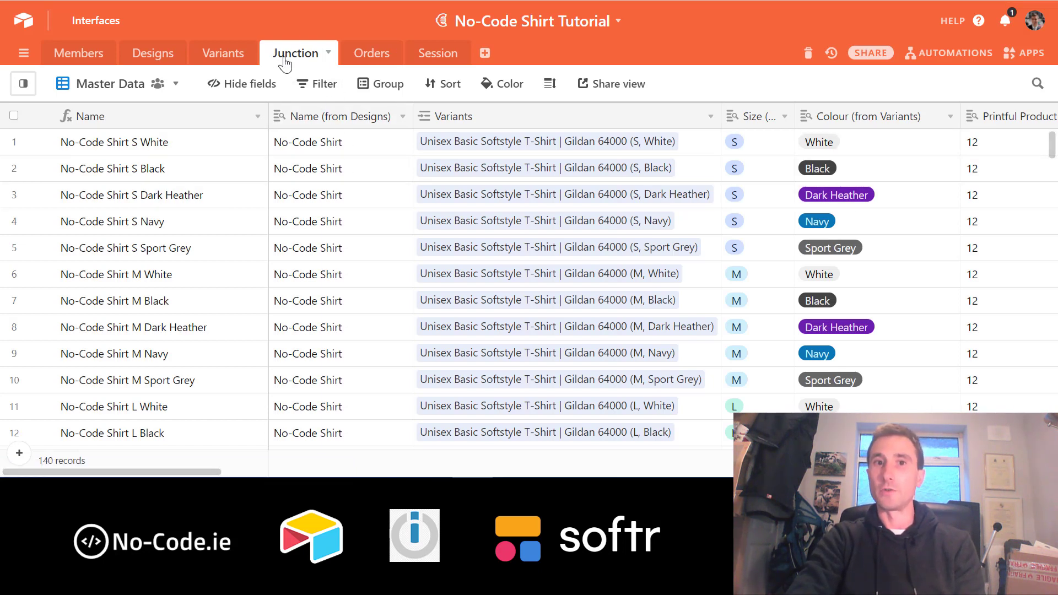
- Give the Initiate Session Webhook field a CONCATENATE formula using {Record ID} and save it
scroll(671, 247, "right", 15)
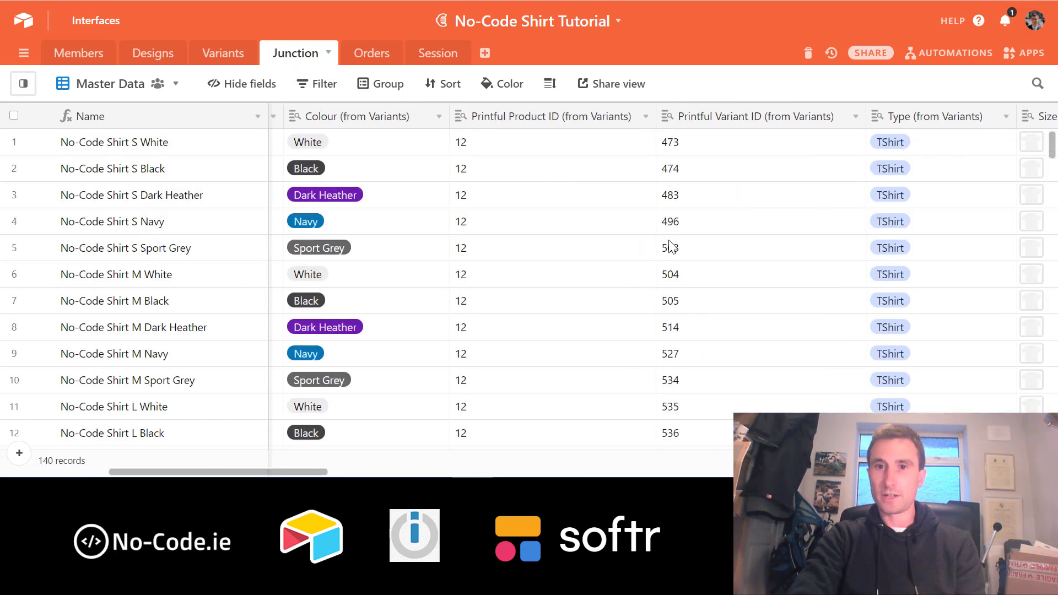
scroll(672, 246, "right", 10)
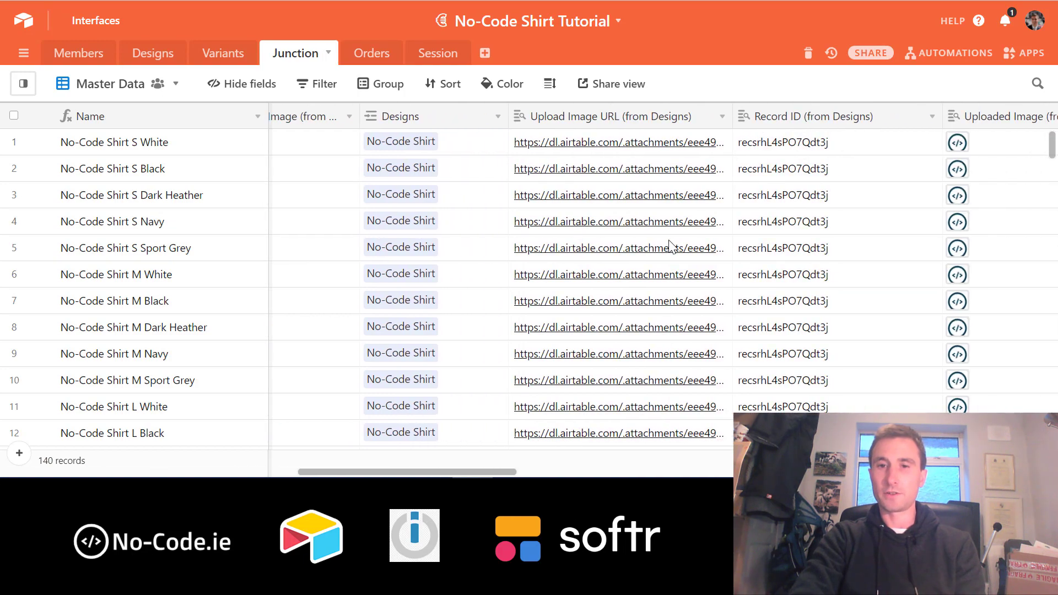
scroll(673, 247, "right", 15)
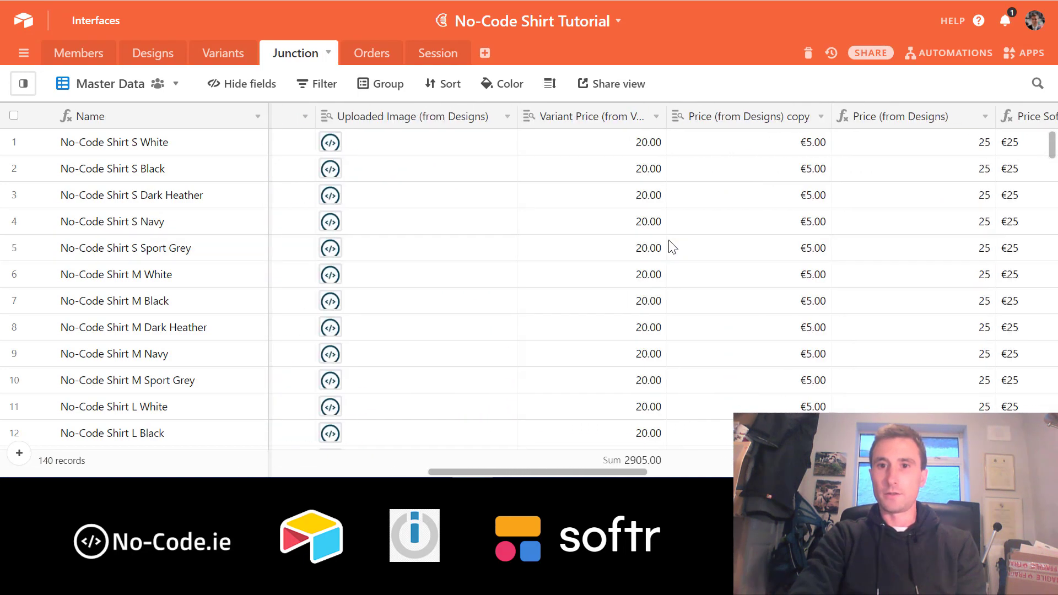
scroll(672, 247, "right", 10)
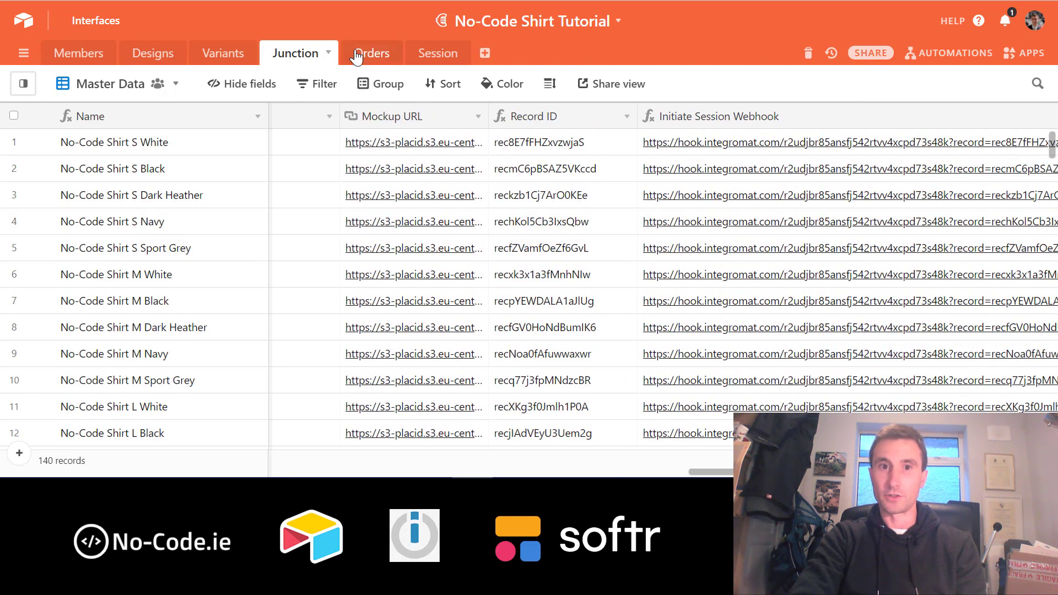
scroll(694, 210, "right", 5)
scroll(708, 216, "right", 4)
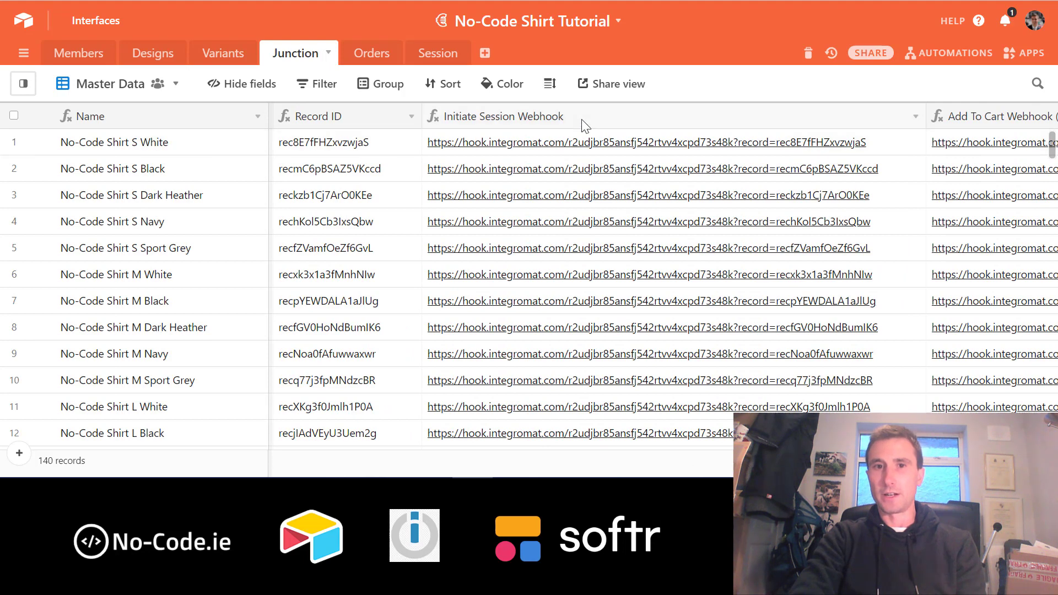
right_click(543, 118)
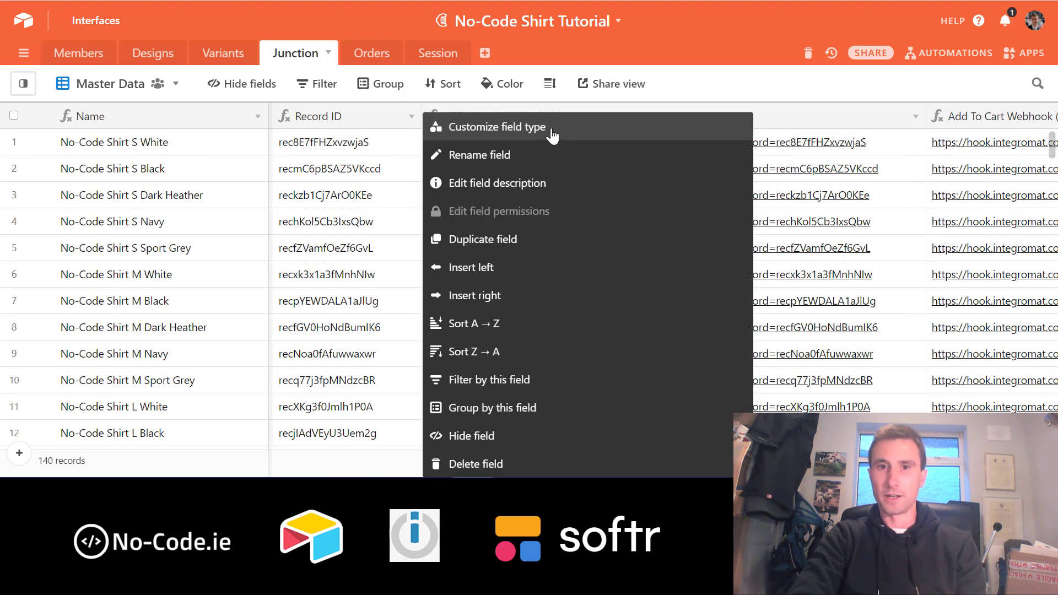
left_click(548, 131)
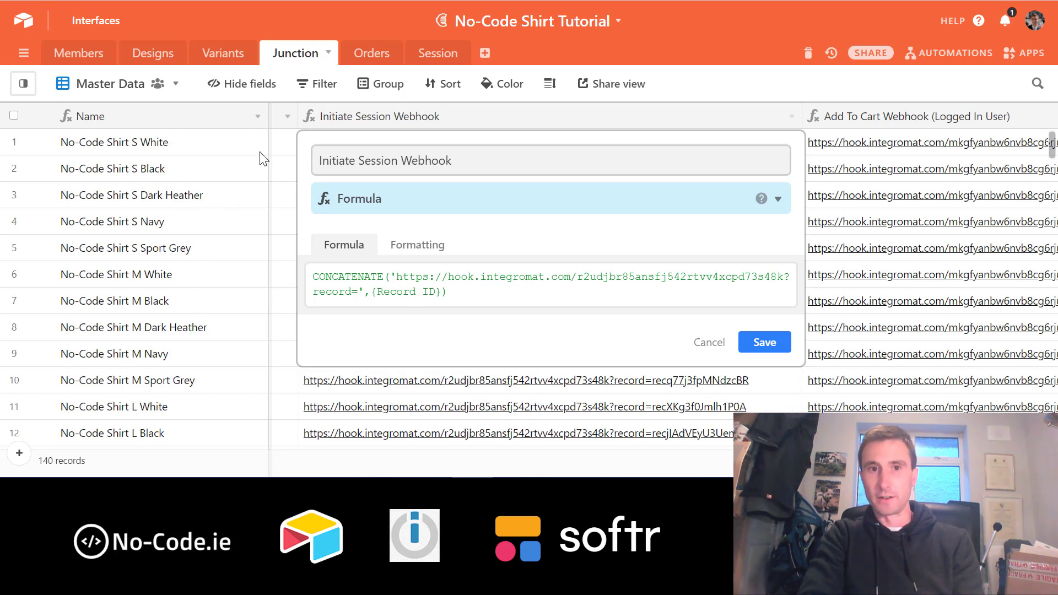
left_click(756, 345)
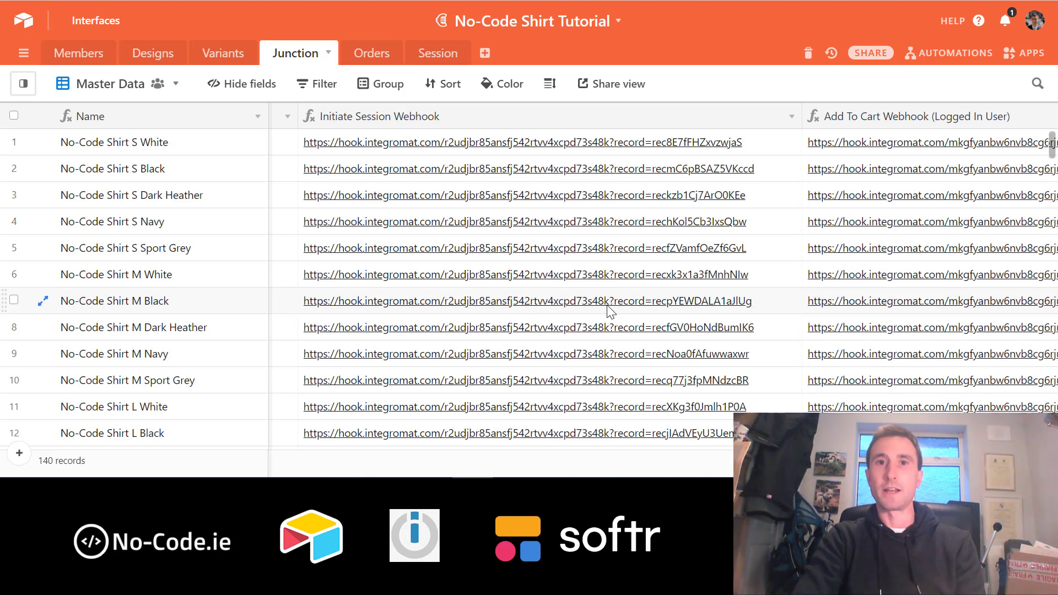
scroll(610, 312, "down", 5)
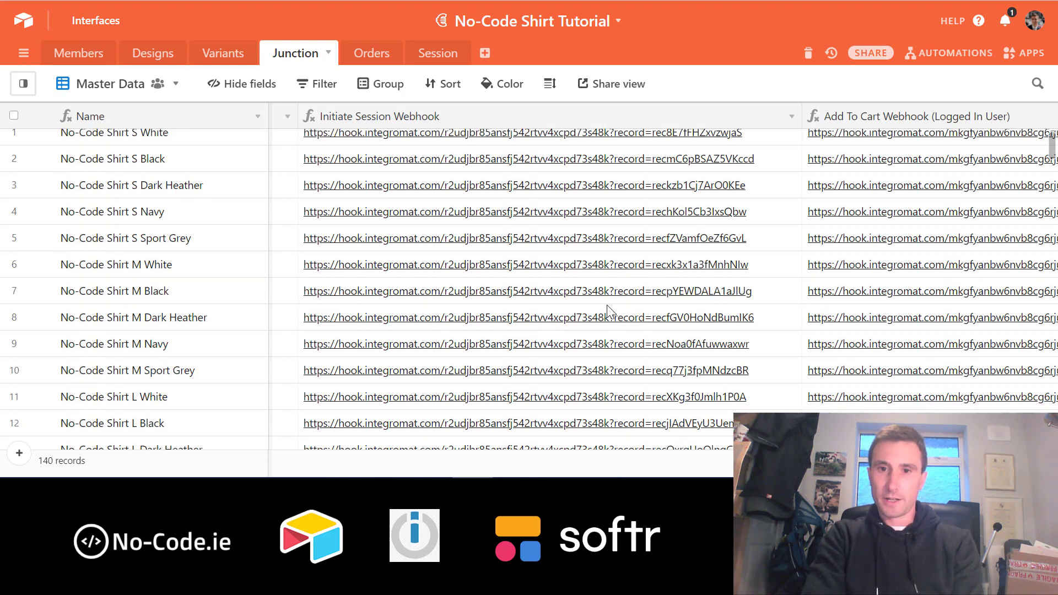
scroll(610, 312, "up", 5)
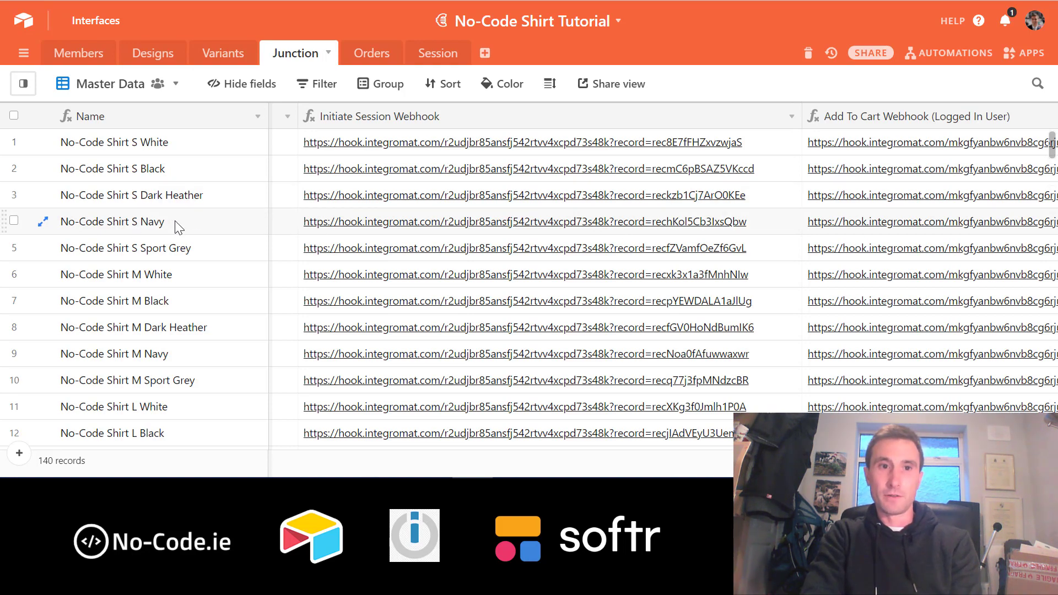
scroll(544, 232, "left", 10)
scroll(544, 231, "right", 8)
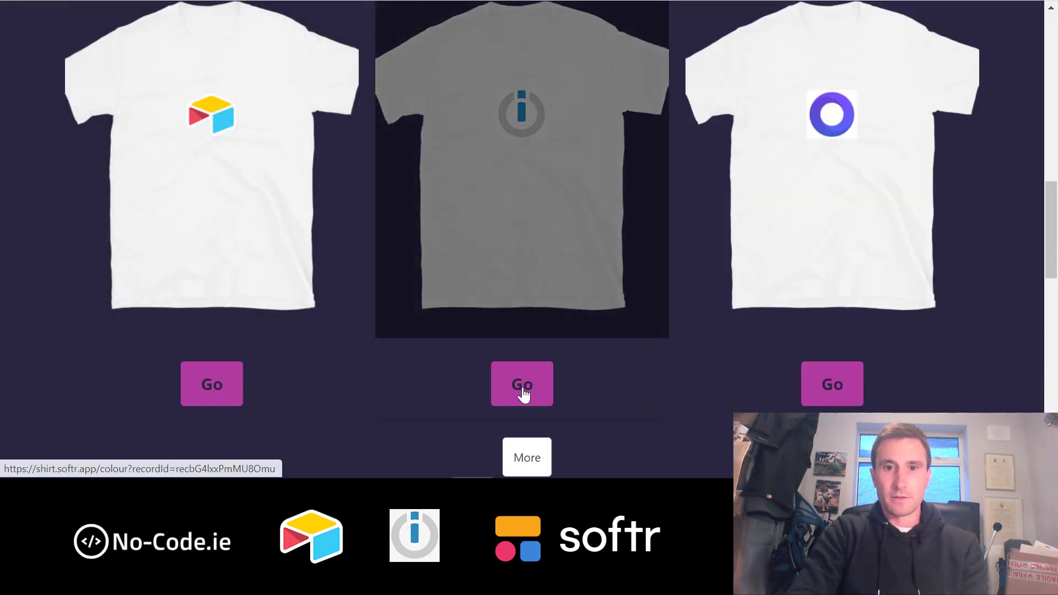
- Open a shirt's product page via Go and pick size S in White
left_click(522, 385)
left_click(462, 219)
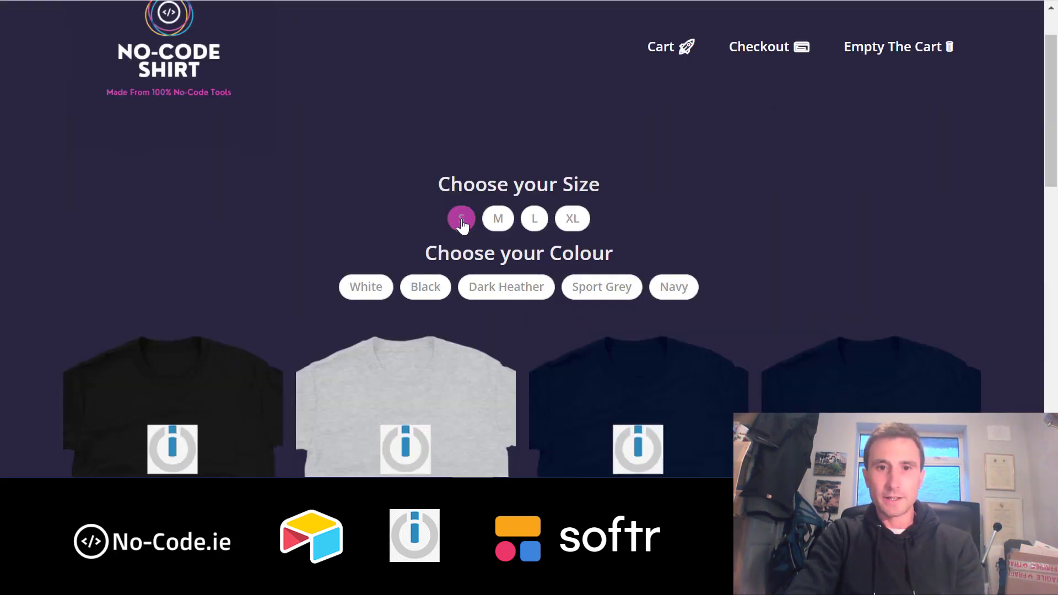
left_click(369, 288)
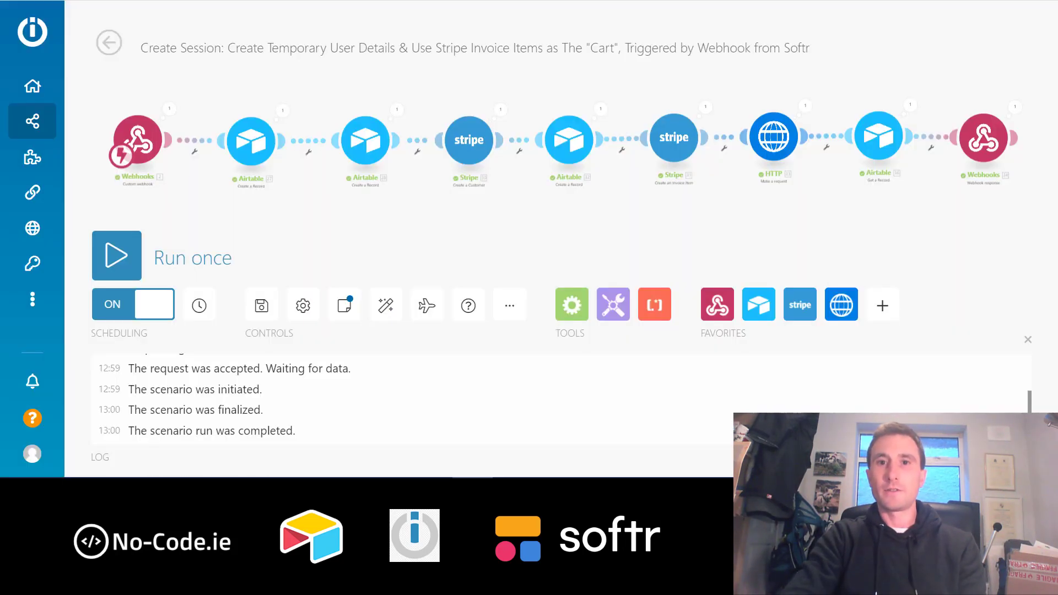
left_click_drag(878, 216, 736, 230)
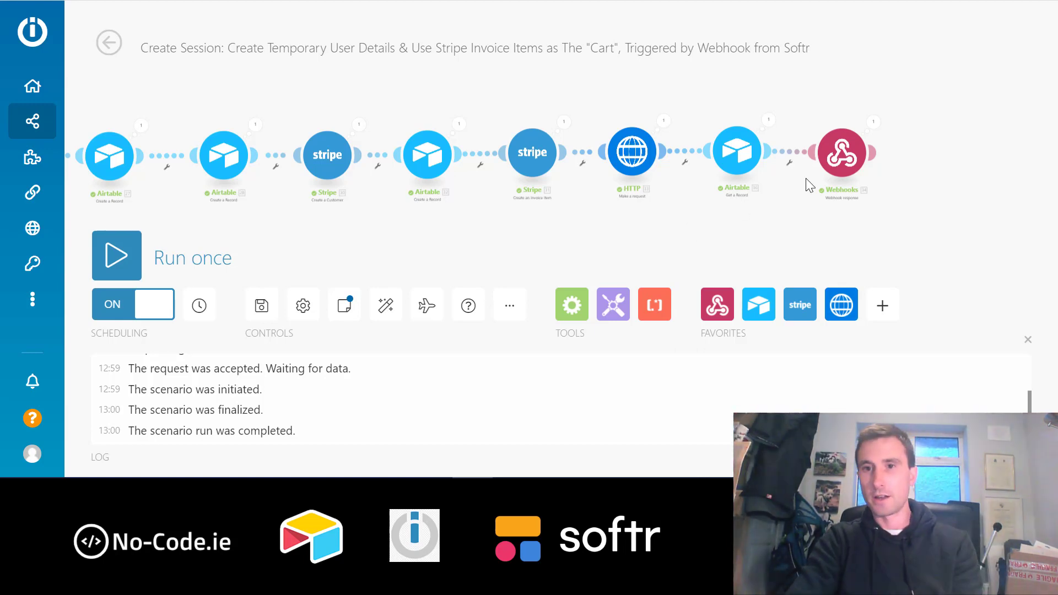
left_click(843, 157)
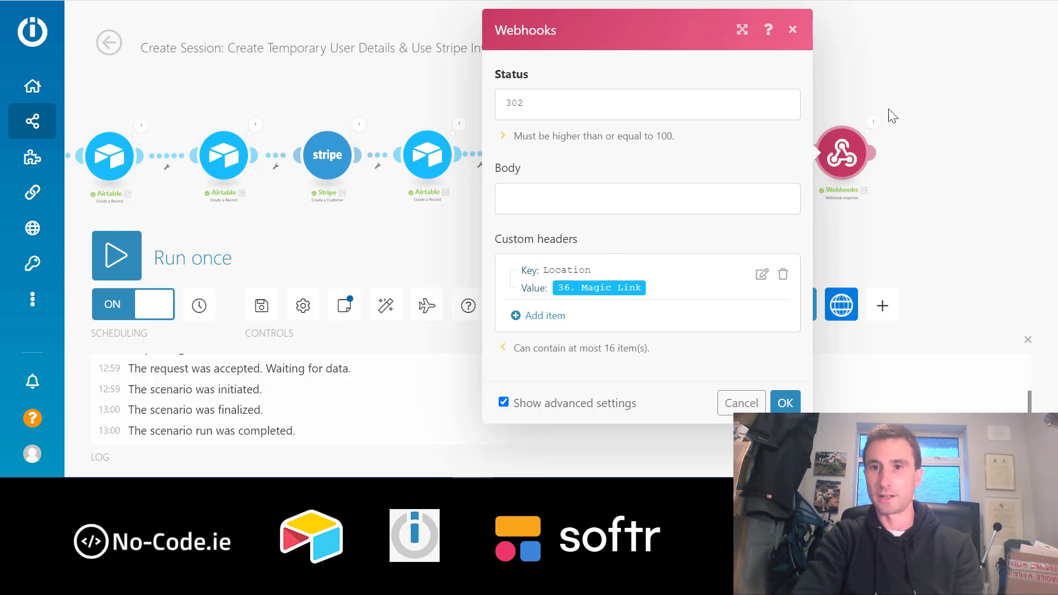
left_click(792, 29)
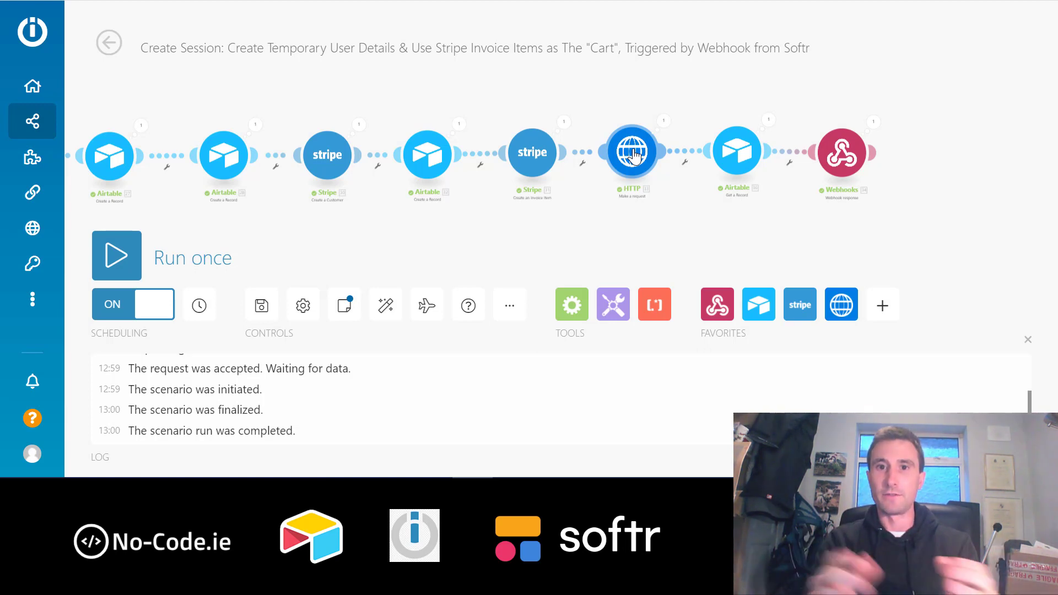
left_click(841, 154)
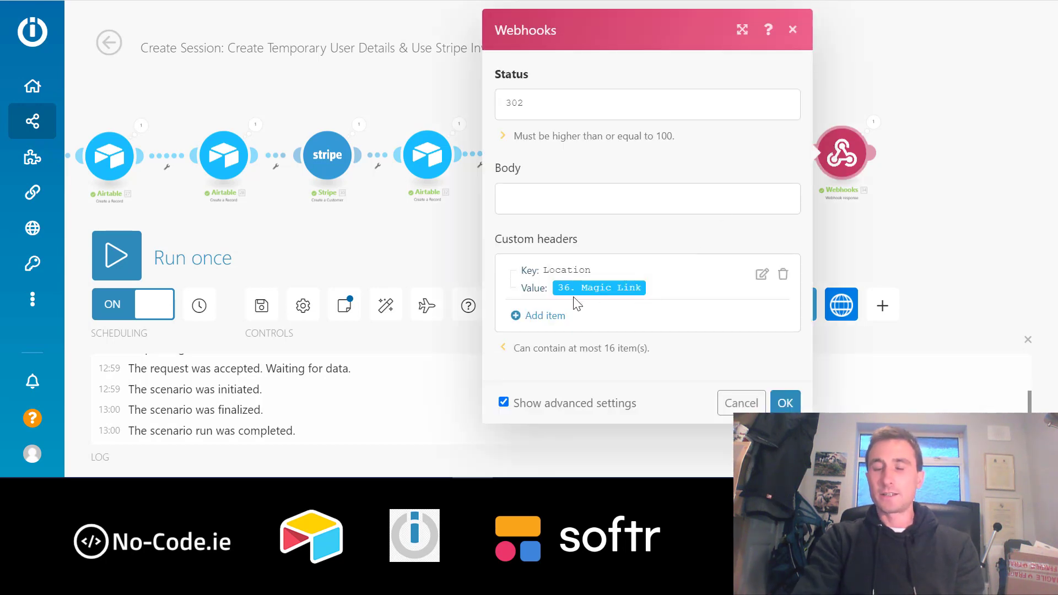
left_click(793, 30)
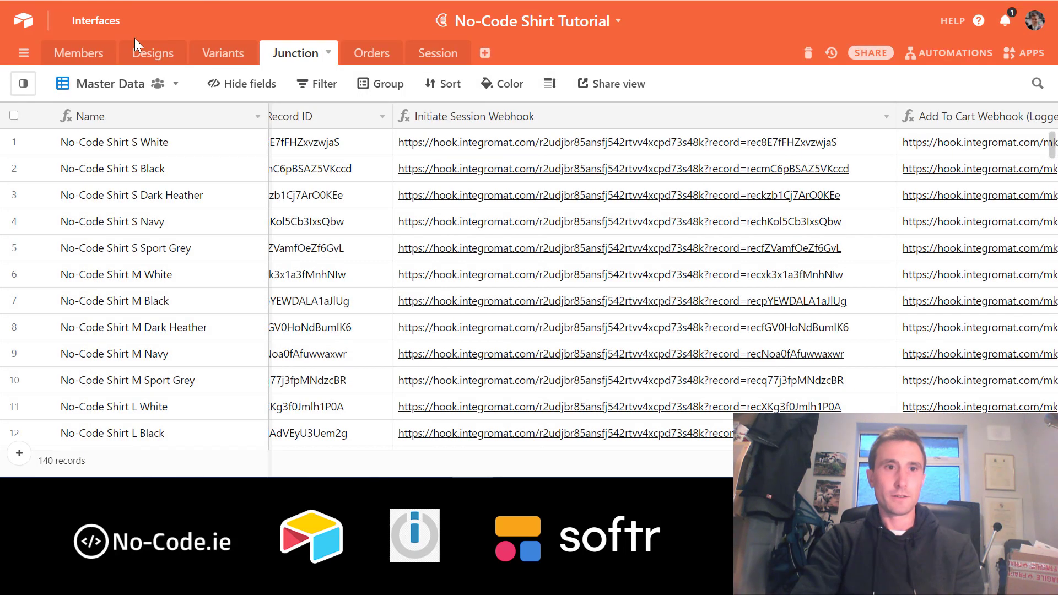
- In the Members table, check the temporary member's Orders link and Magic Link fields
left_click(82, 54)
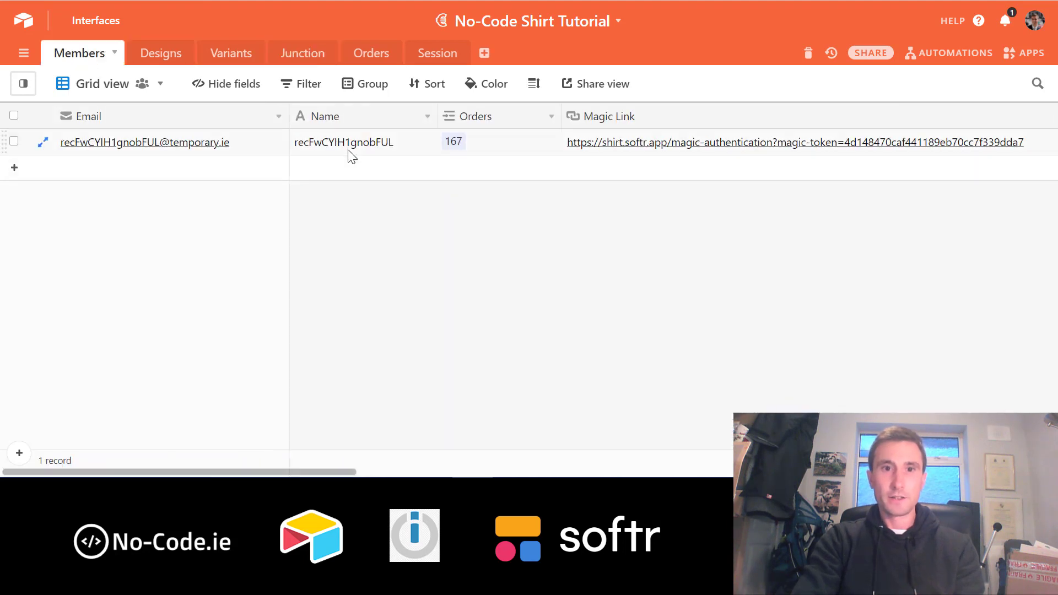
left_click(325, 145)
key("Left")
key("Right")
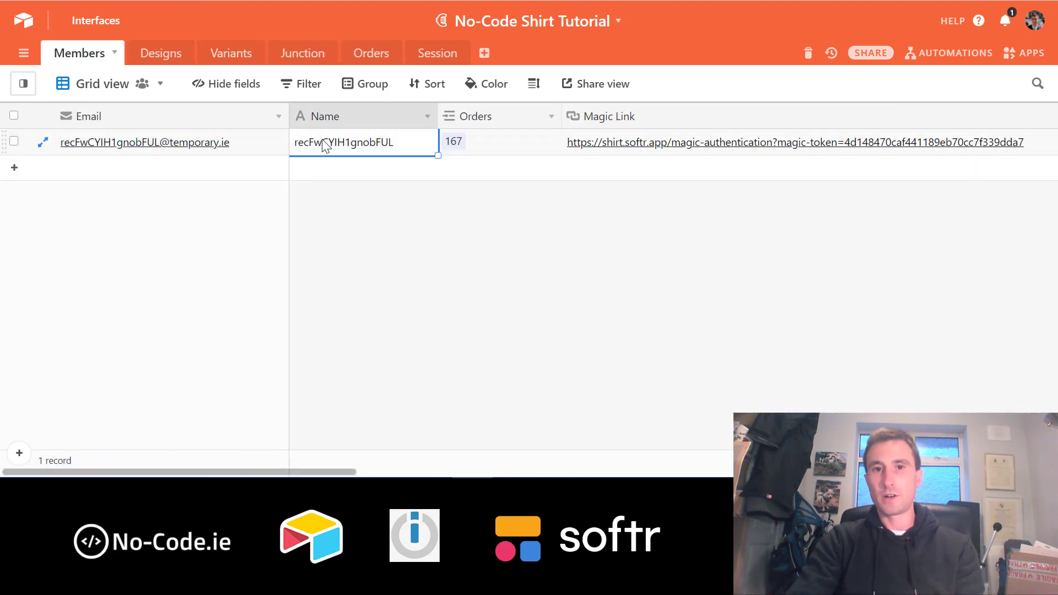
key("Right")
key("Right")
key("Right")
key("Left")
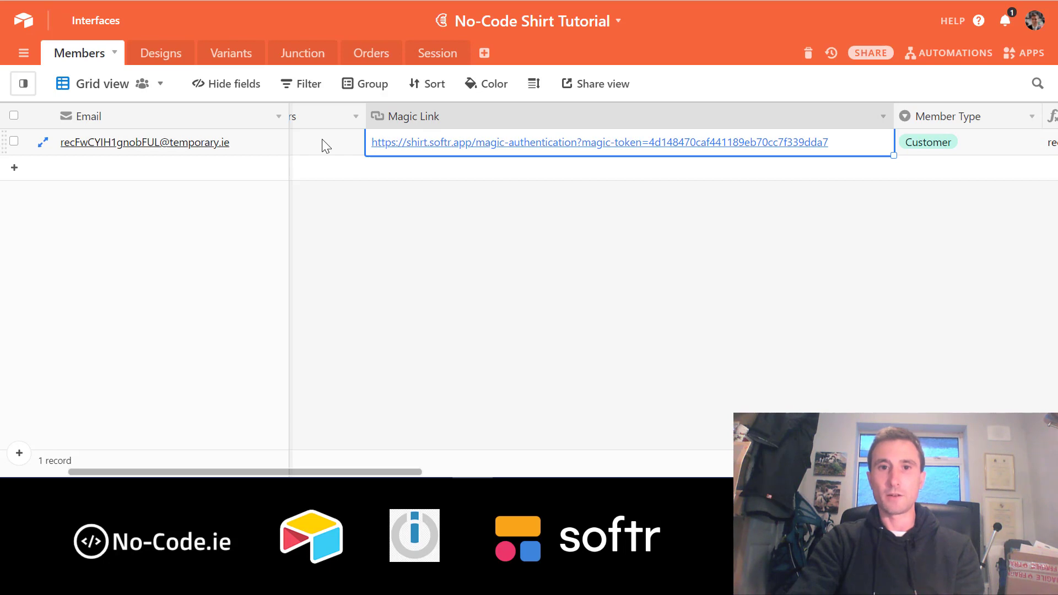
key("Left")
key("Right")
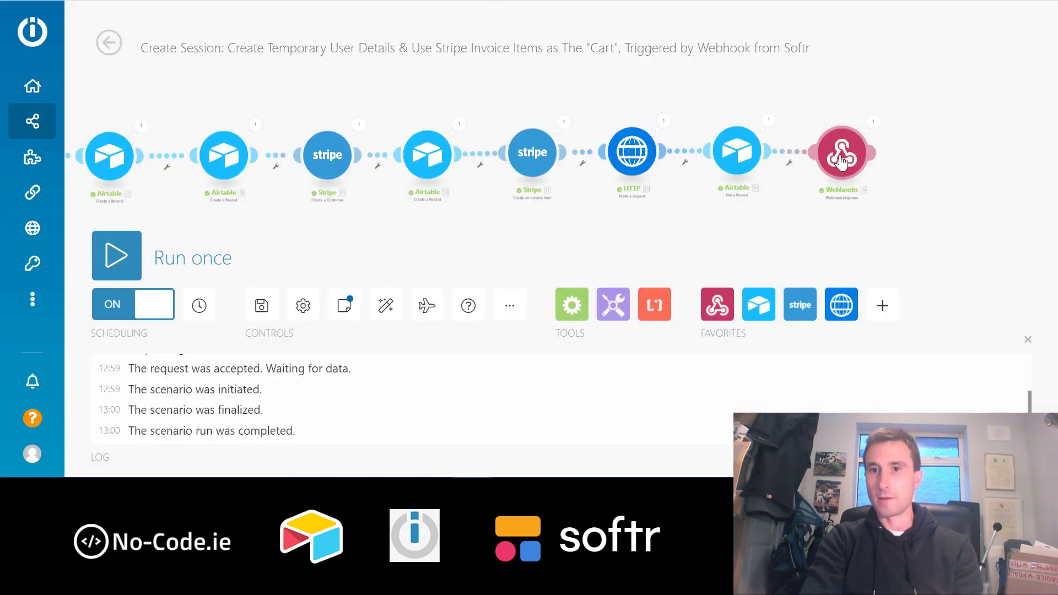
left_click(841, 160)
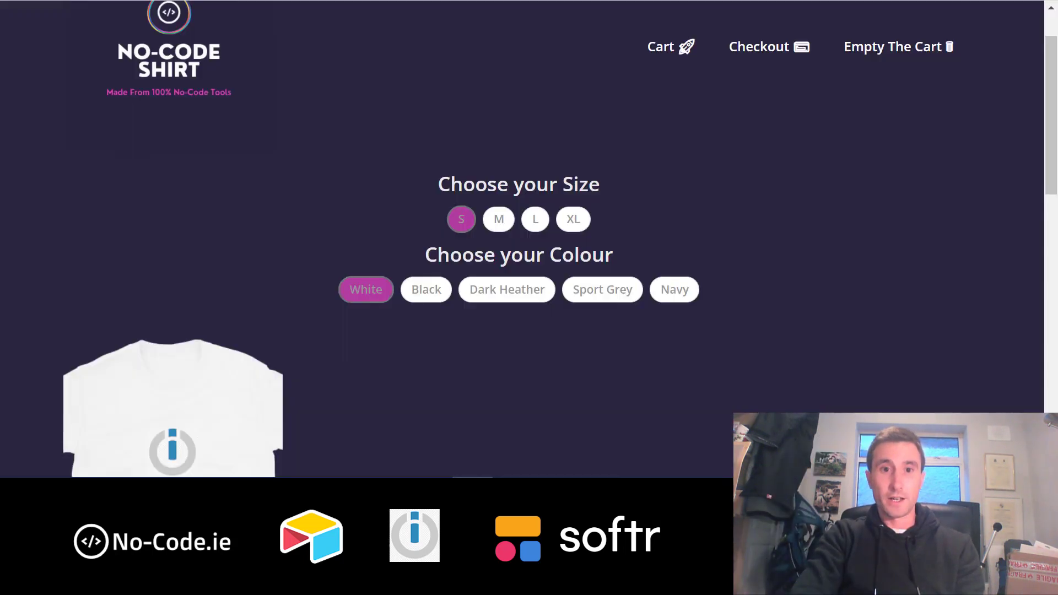
- Return home via the No-Code Shirt logo and scroll to the Cart showing Airtable Shirt S Navy
left_click(166, 68)
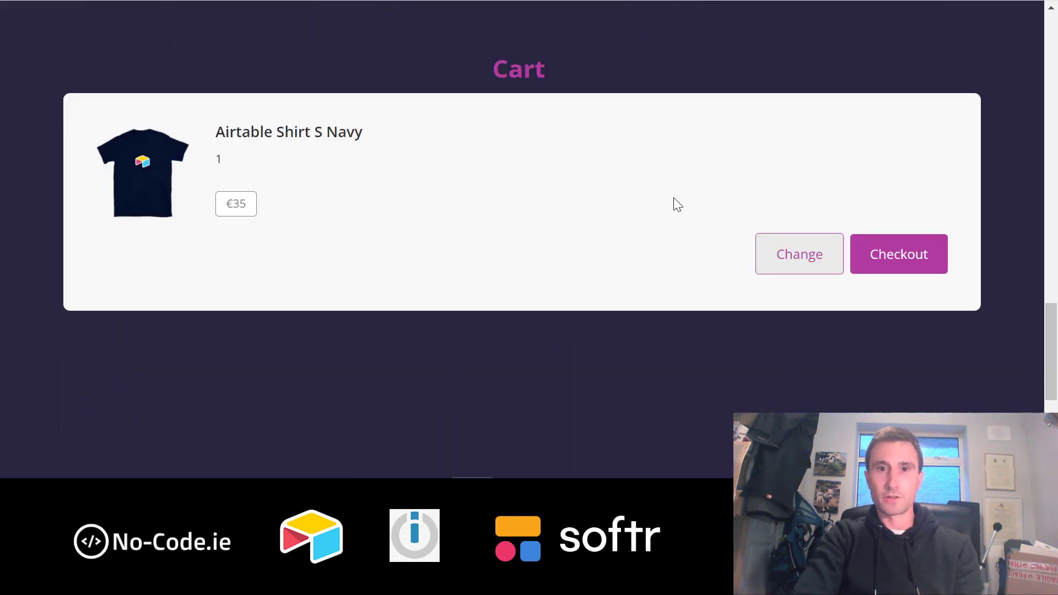
scroll(673, 196, "down", 5)
scroll(522, 176, "down", 15)
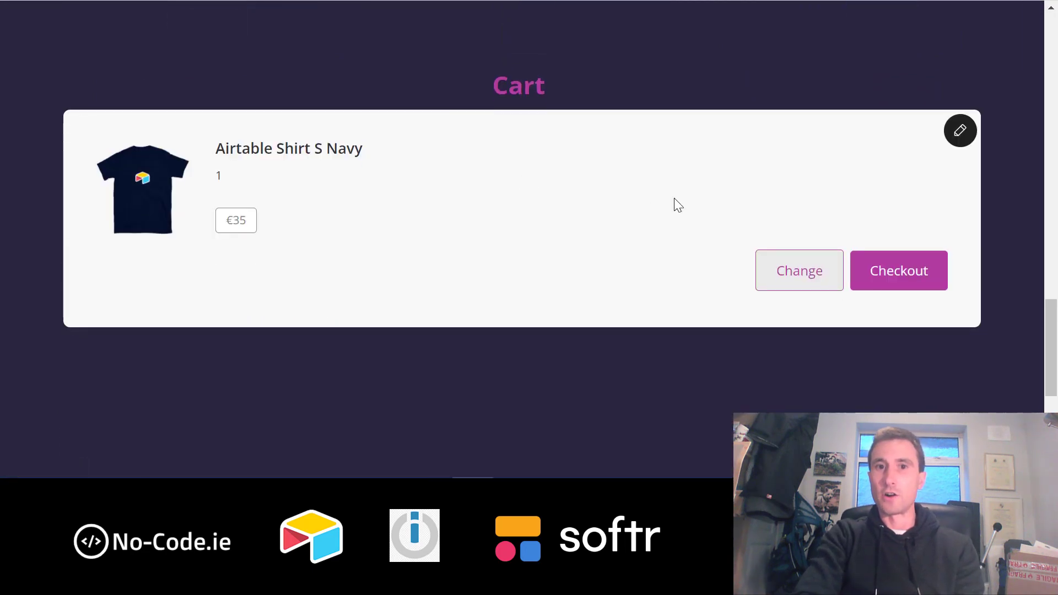
scroll(674, 197, "up", 10)
scroll(678, 205, "down", 10)
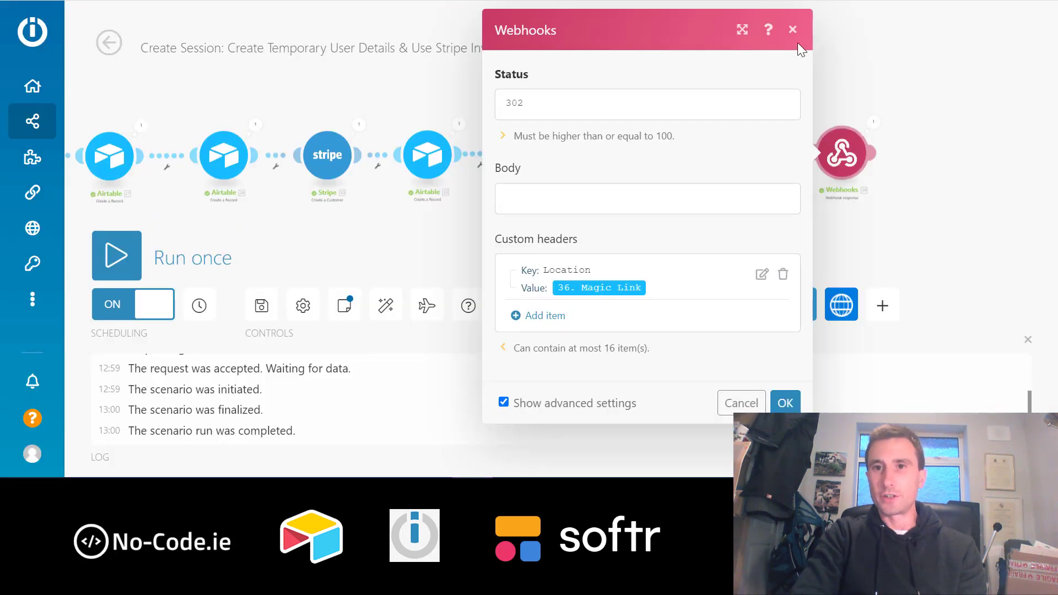
- Close the Webhooks response settings, reopen them briefly, and close them again
left_click(792, 29)
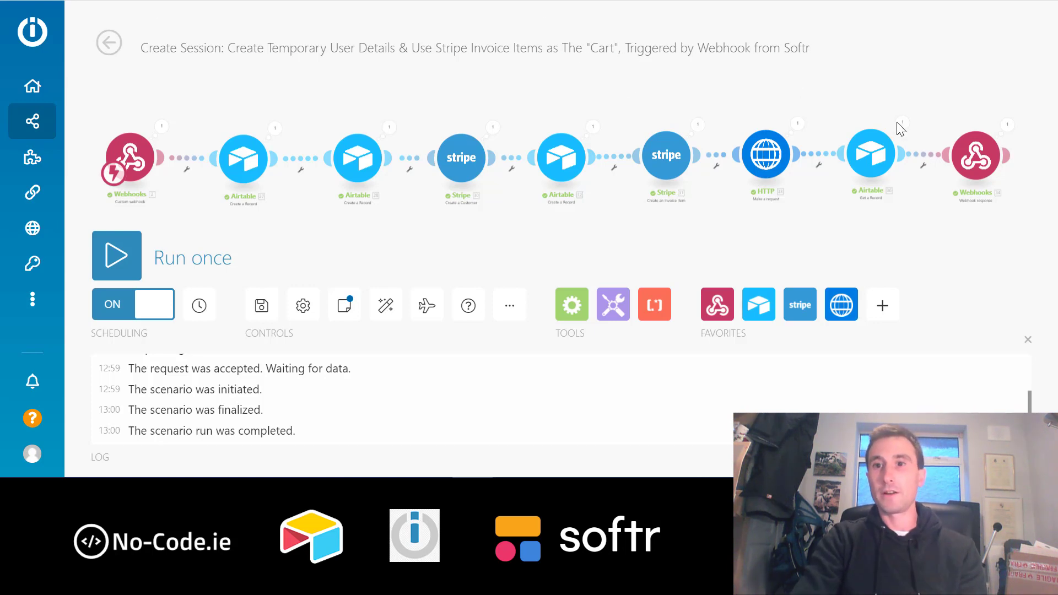
left_click(974, 157)
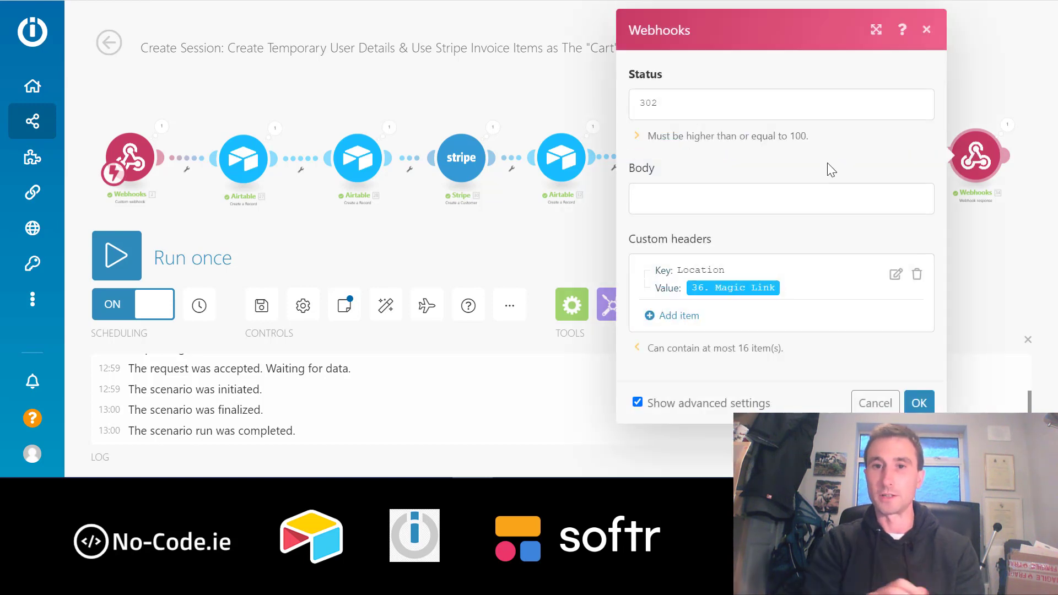
left_click(927, 30)
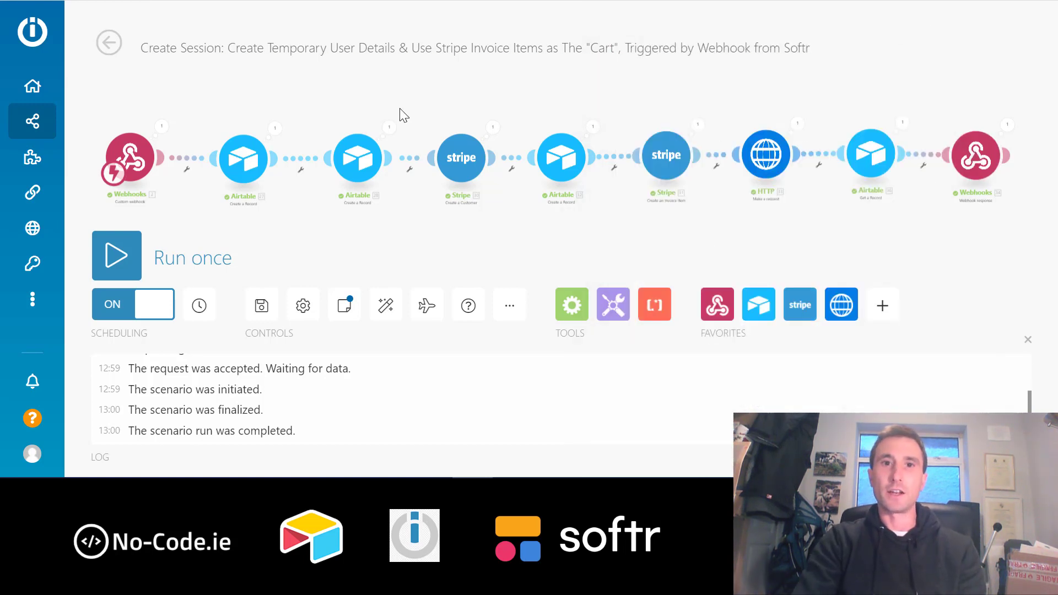
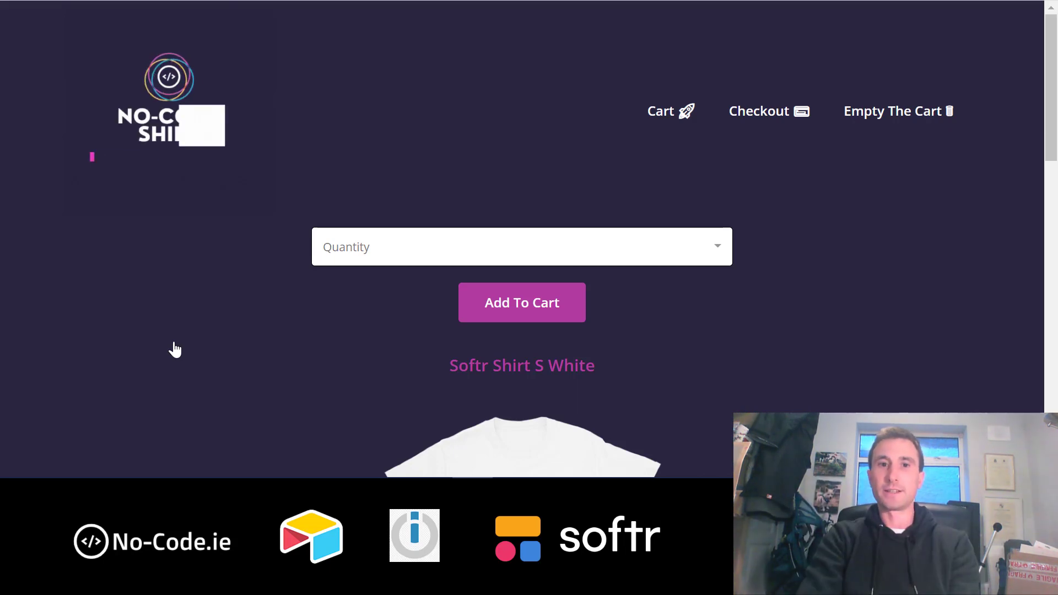
- Set quantity 5 for Softr Shirt S White, add it to the cart, and scroll to the Cart
left_click(568, 248)
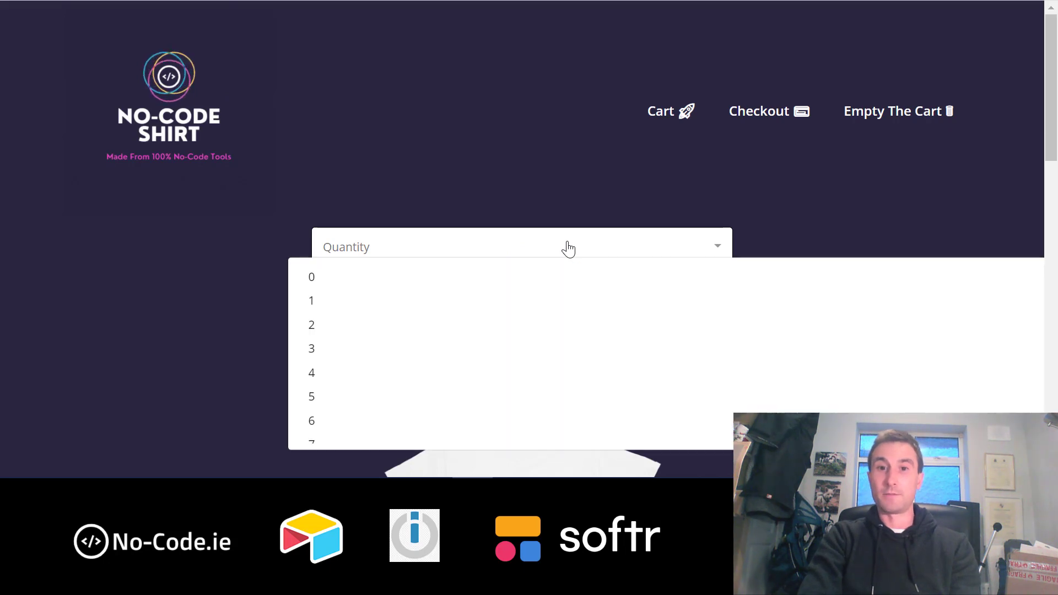
left_click(203, 230)
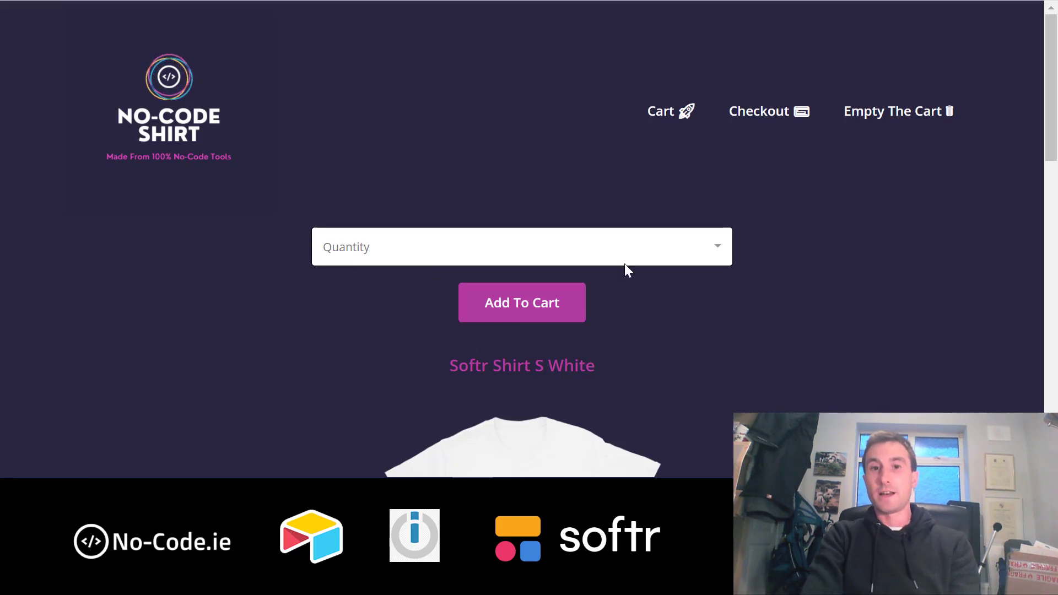
left_click(545, 245)
left_click(362, 397)
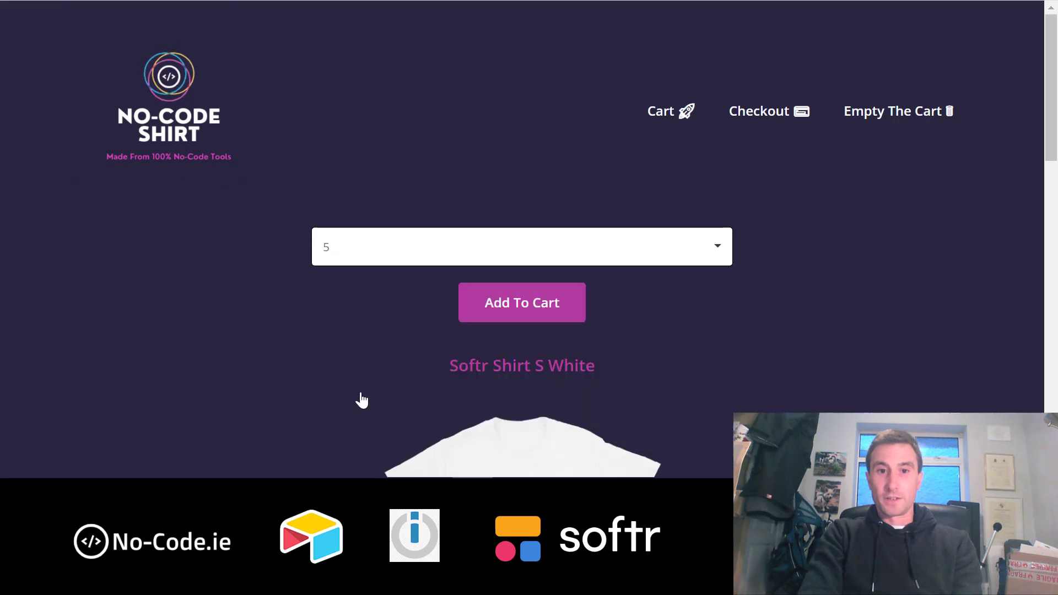
scroll(626, 376, "down", 3)
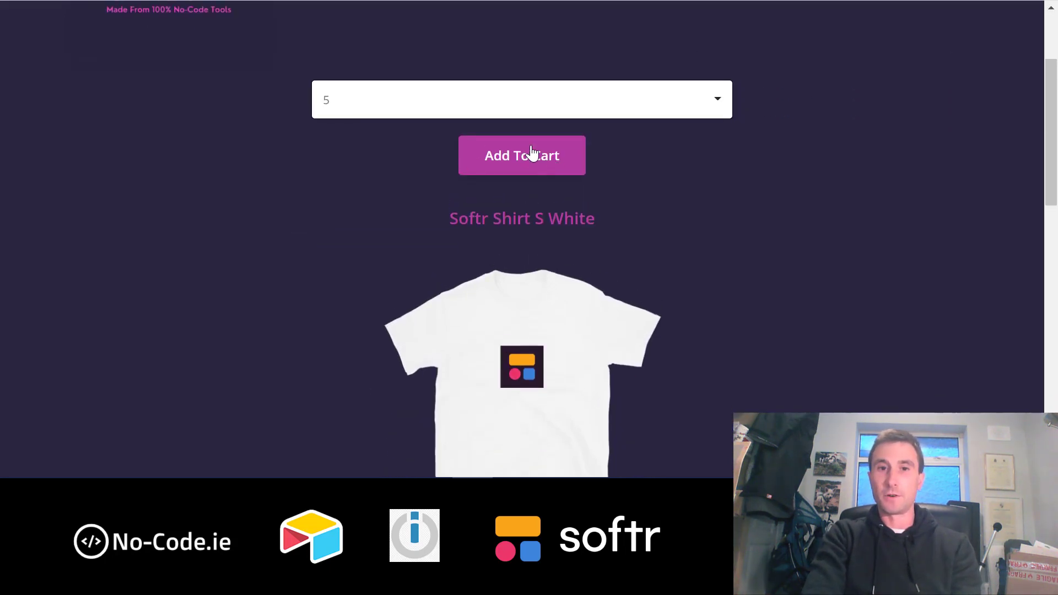
scroll(617, 243, "up", 1)
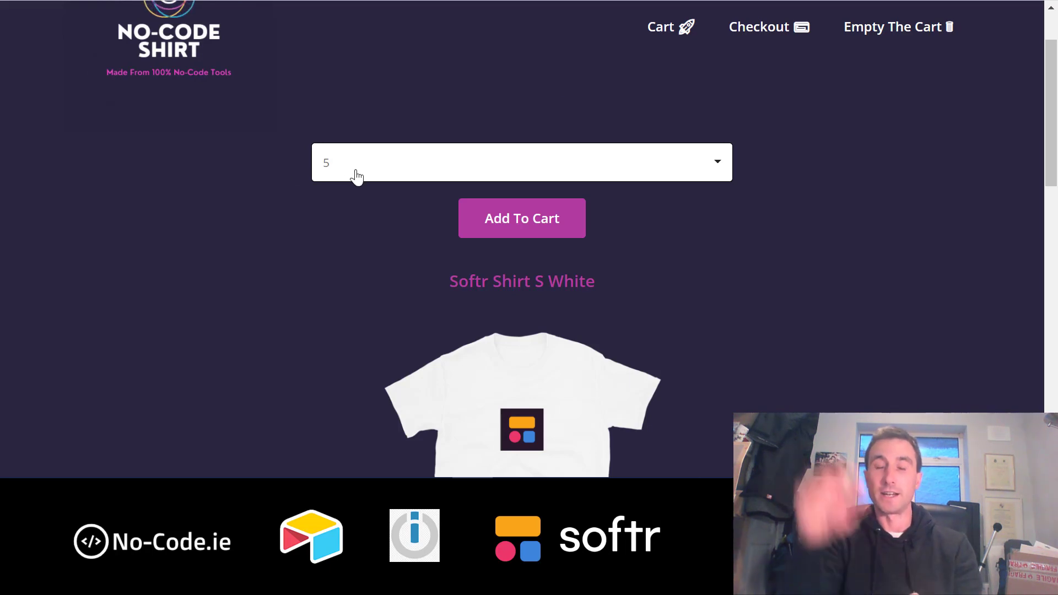
left_click(530, 223)
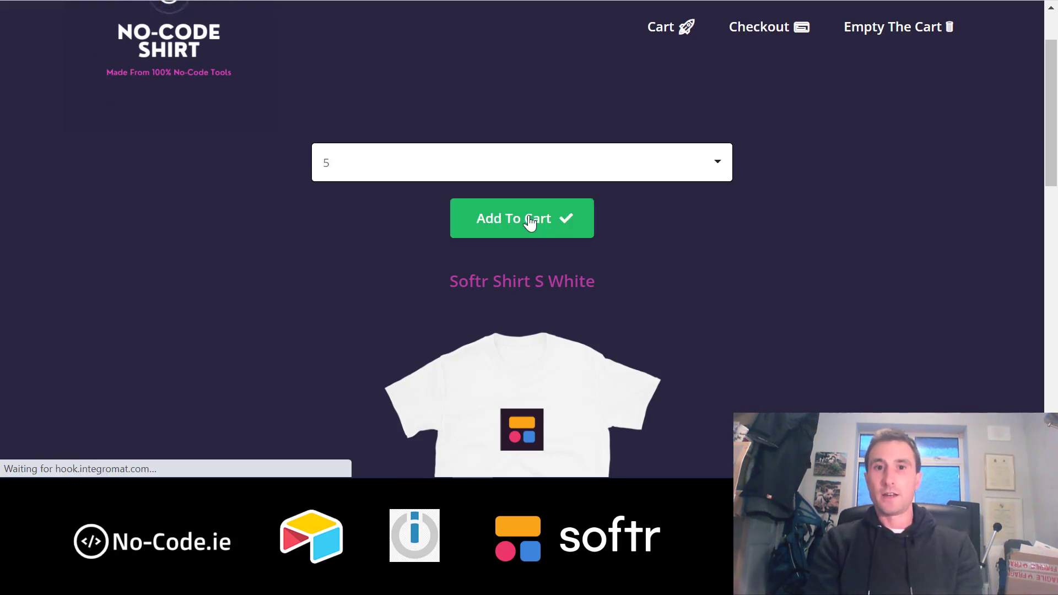
scroll(530, 223, "down", 20)
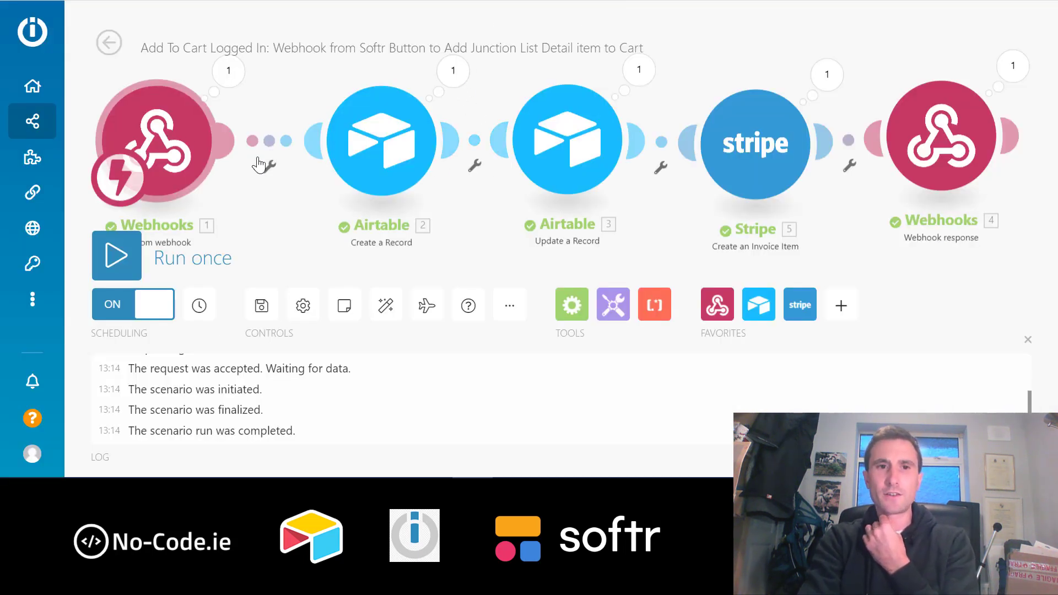
left_click(174, 148)
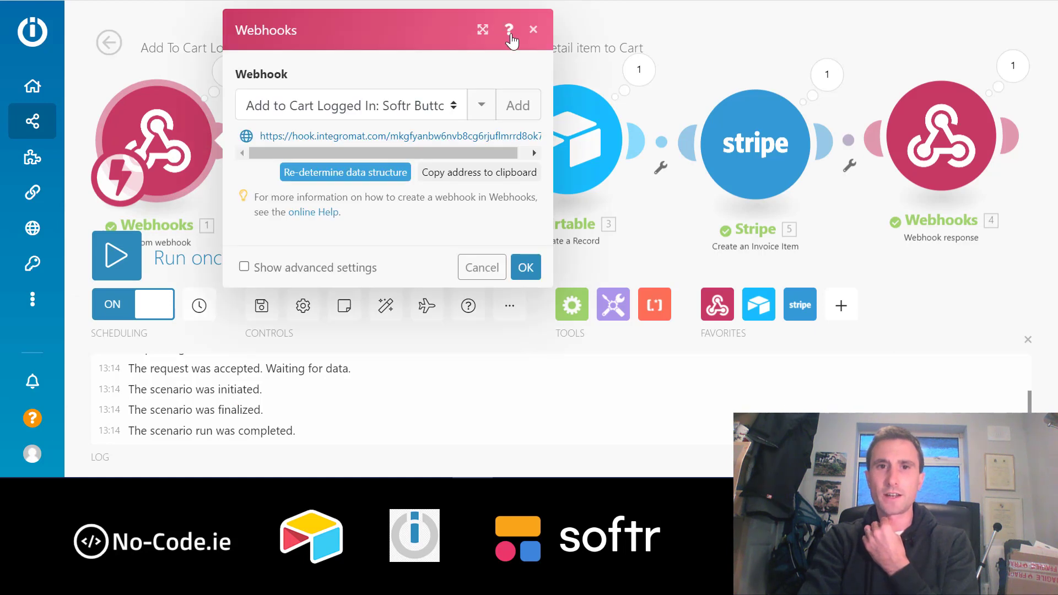
left_click(533, 29)
left_click(228, 71)
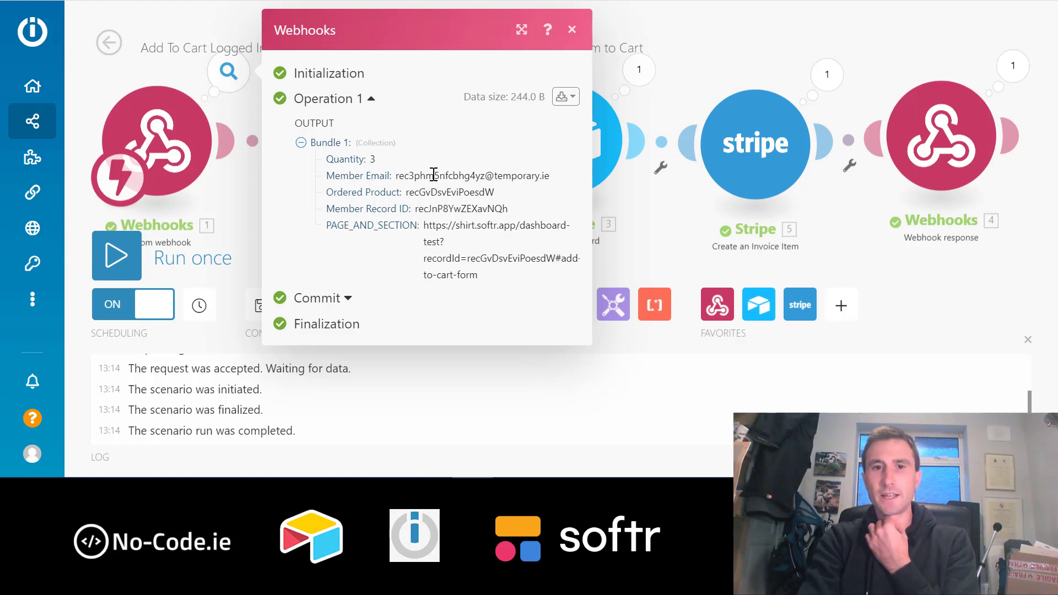
left_click_drag(555, 176, 395, 176)
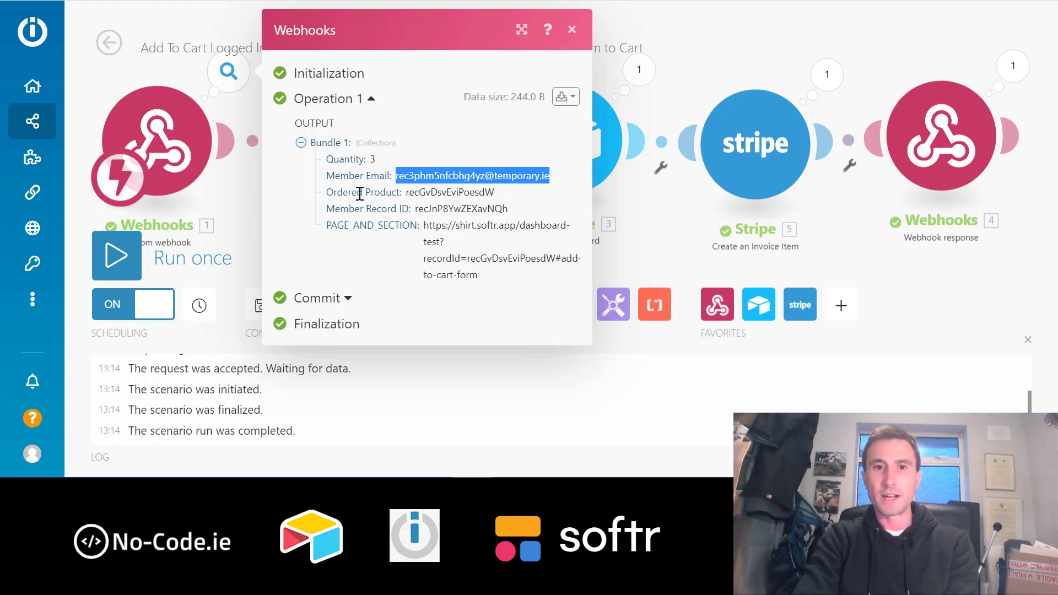
left_click(573, 32)
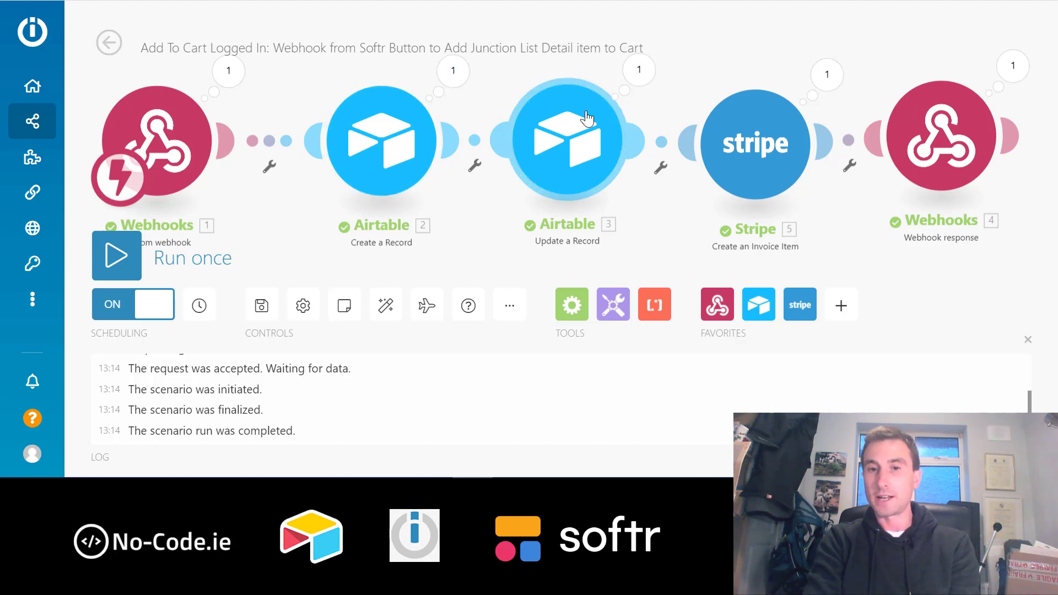
left_click(581, 139)
scroll(829, 254, "down", 5)
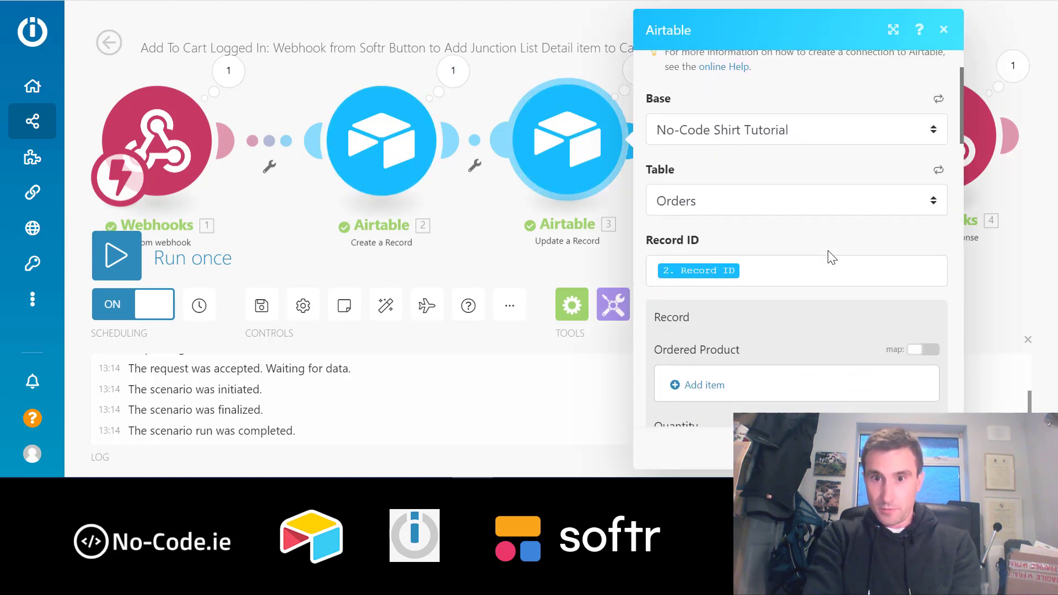
scroll(828, 252, "down", 15)
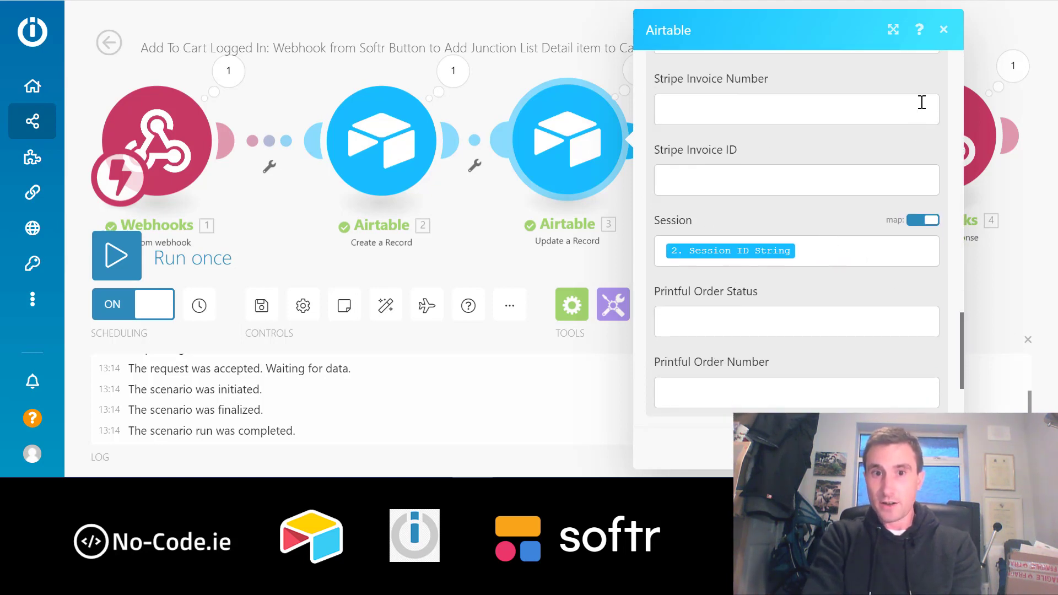
left_click(943, 29)
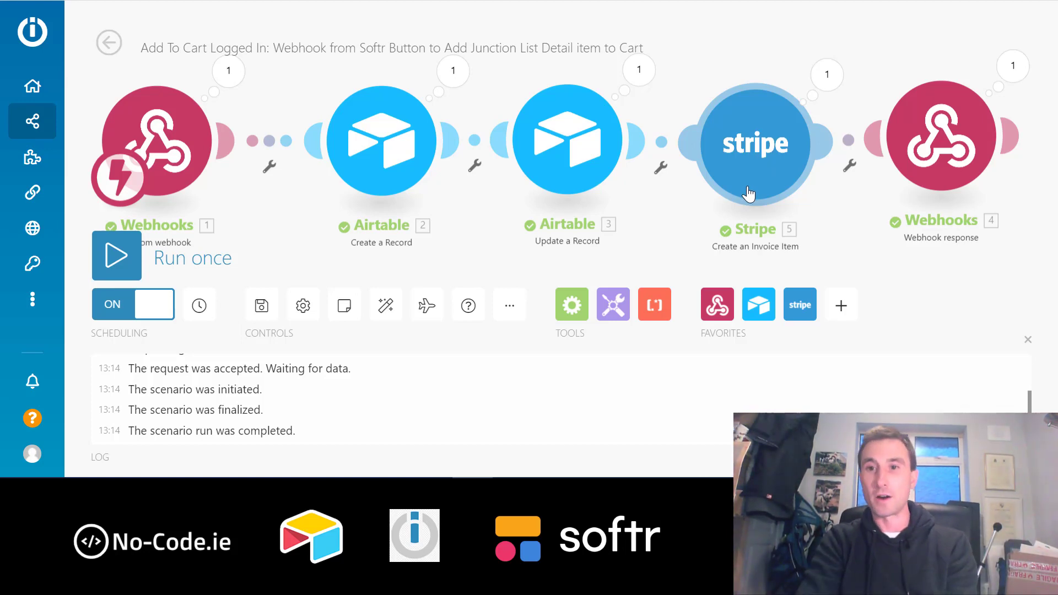
- Inspect the Create Session scenario's webhook response settings, then close them
left_click_drag(964, 287, 898, 282)
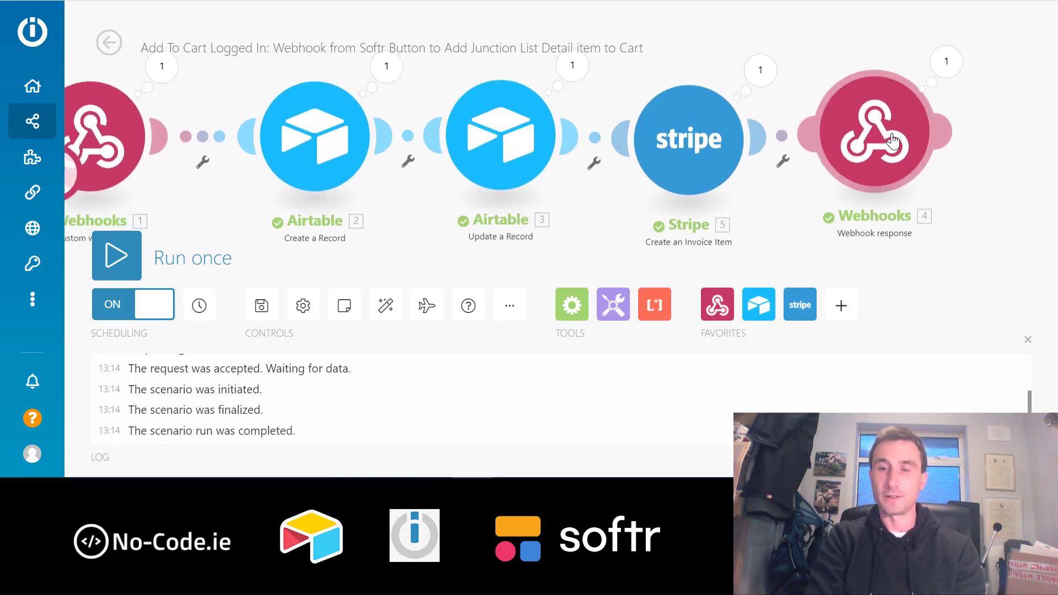
left_click(893, 141)
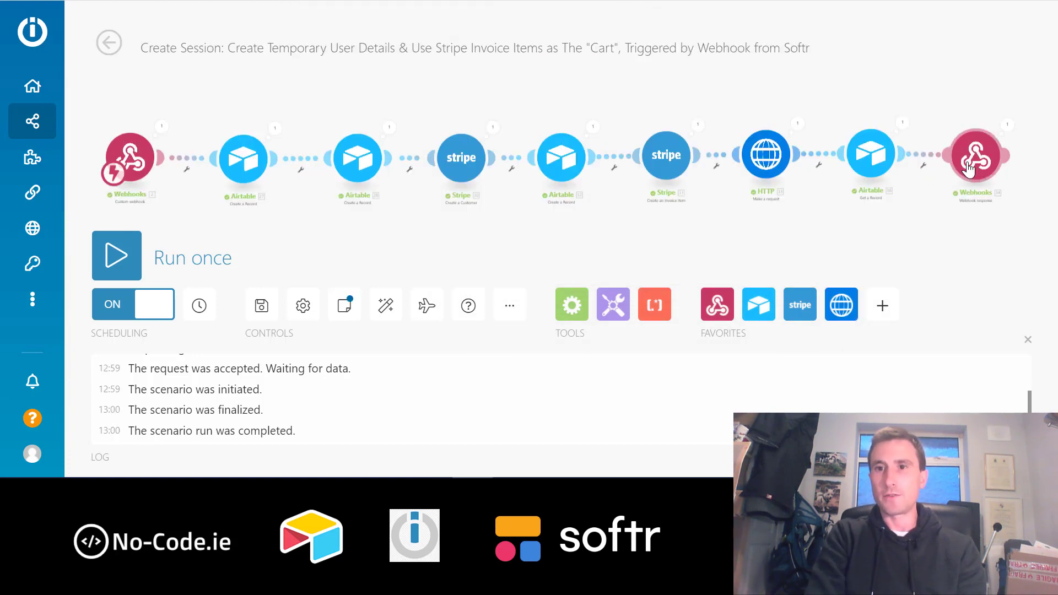
left_click(968, 167)
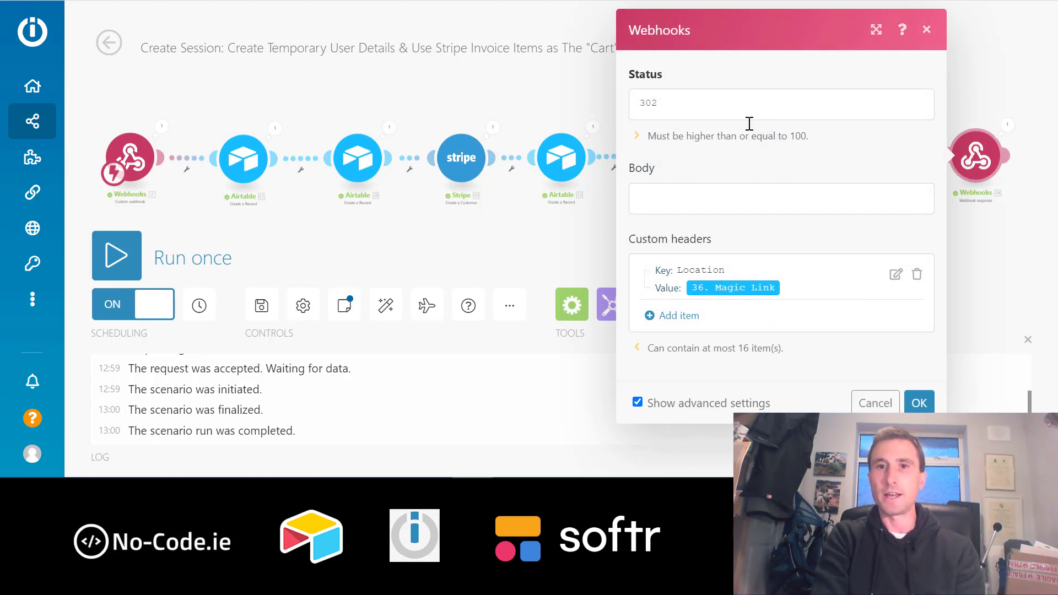
left_click(919, 403)
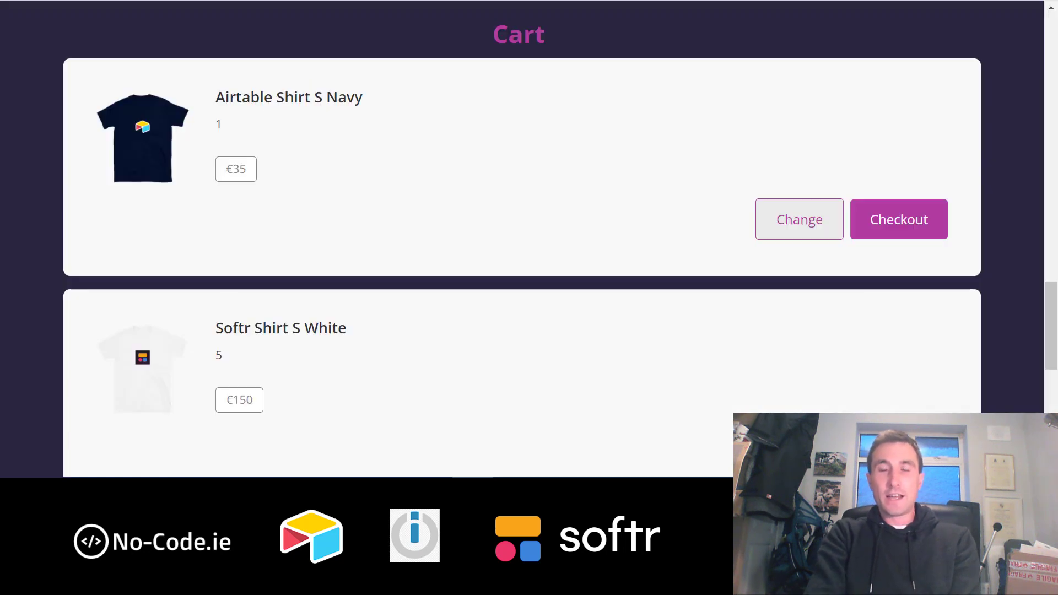
- Scroll through the Softr cart page to review the two shirt orders
scroll(639, 270, "down", 2)
scroll(640, 271, "up", 3)
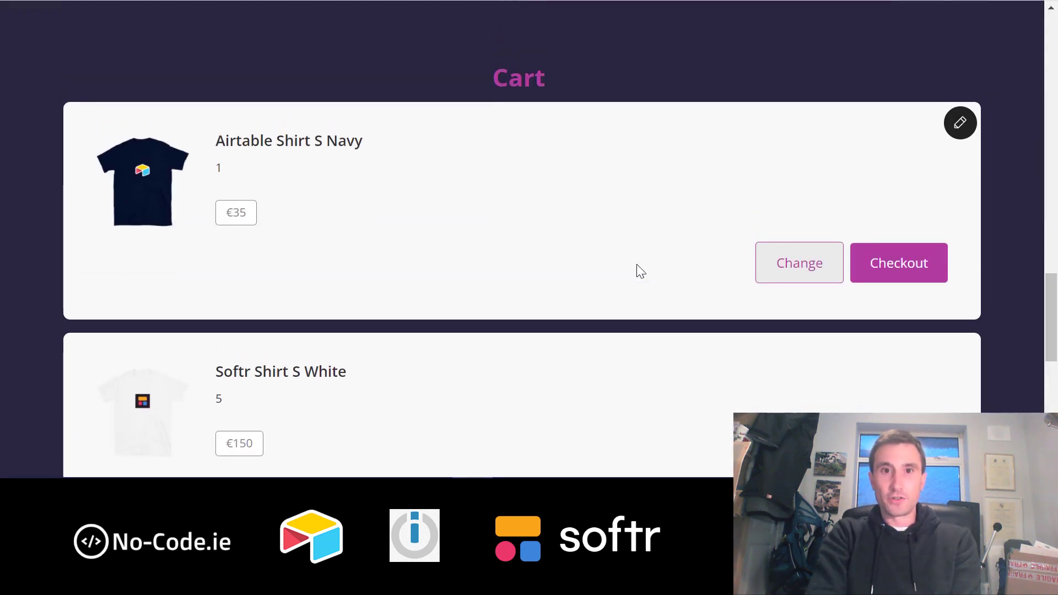
scroll(636, 270, "down", 2)
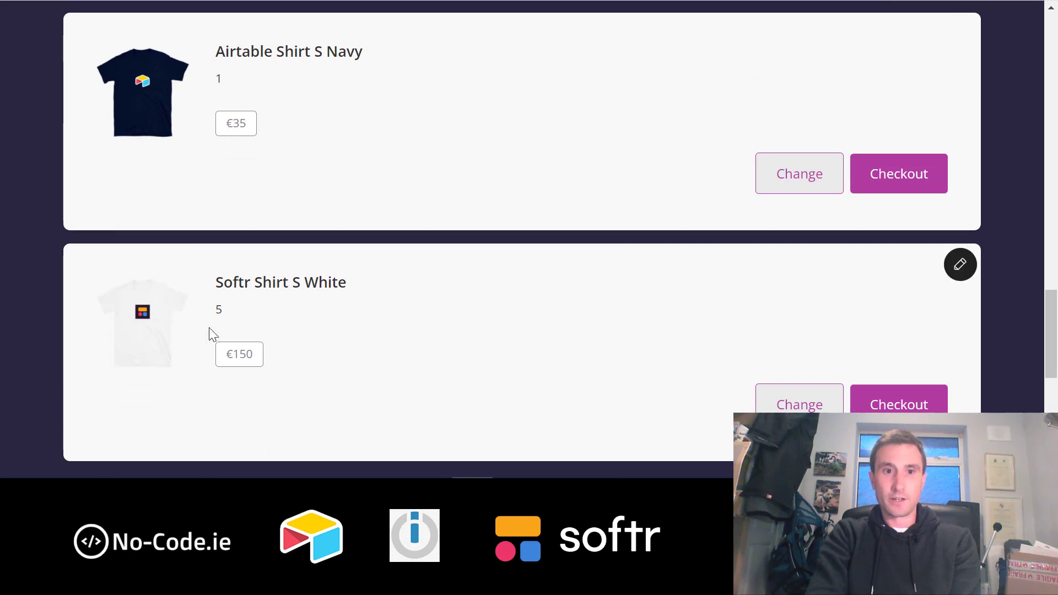
scroll(547, 358, "up", 2)
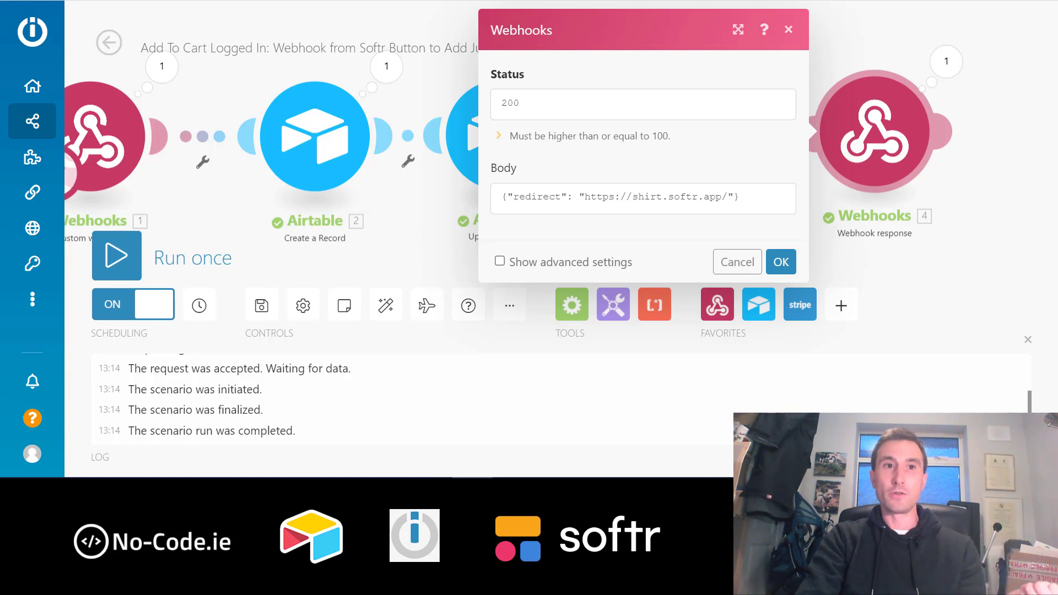
- Switch to the Softr editor showing the block visible only to Non Logged in users
key("ctrl+Tab")
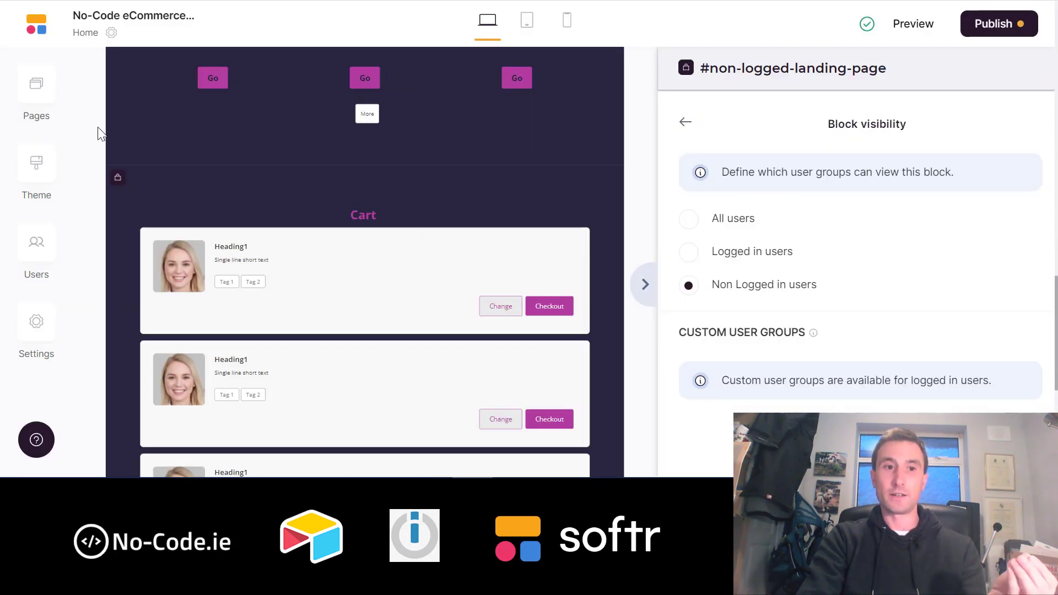
- Review the site's header script under Settings > Custom code and close it unchanged
left_click(44, 326)
scroll(189, 312, "down", 3)
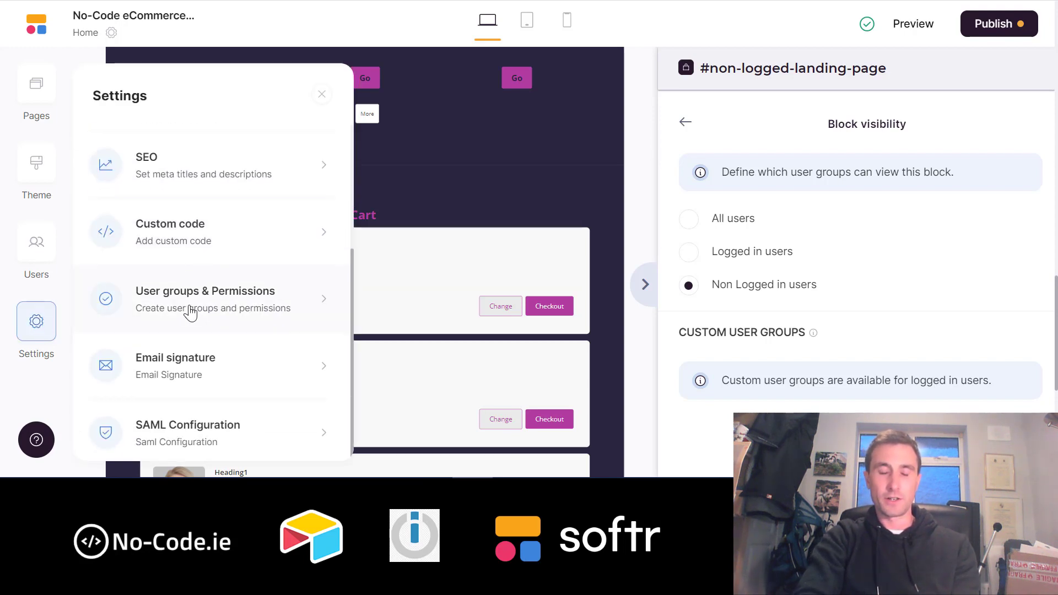
left_click(186, 245)
scroll(224, 248, "down", 2)
scroll(191, 251, "up", 2)
scroll(190, 251, "down", 1)
scroll(199, 296, "up", 2)
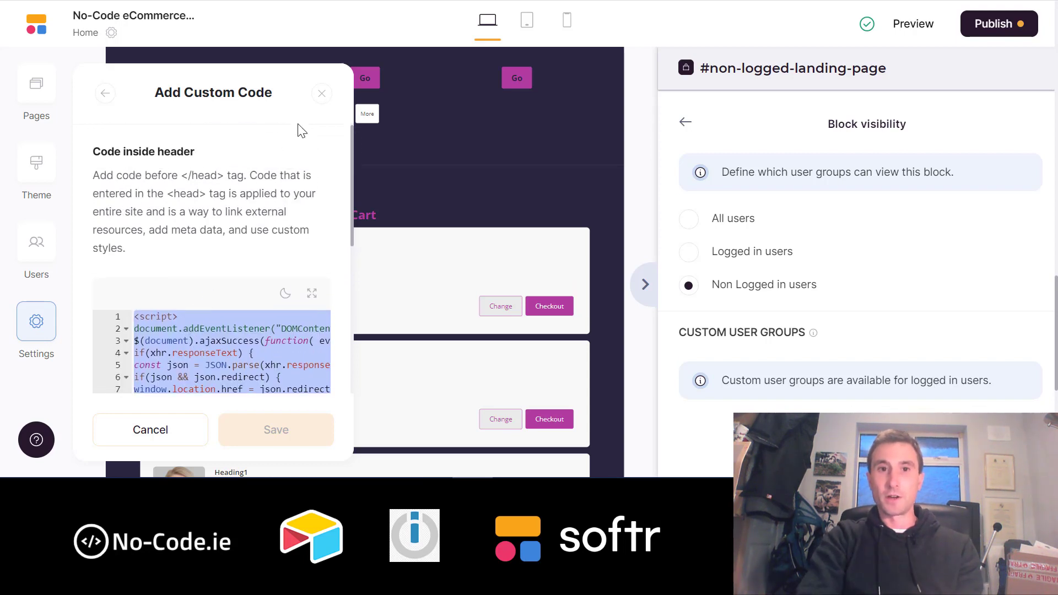
left_click(322, 93)
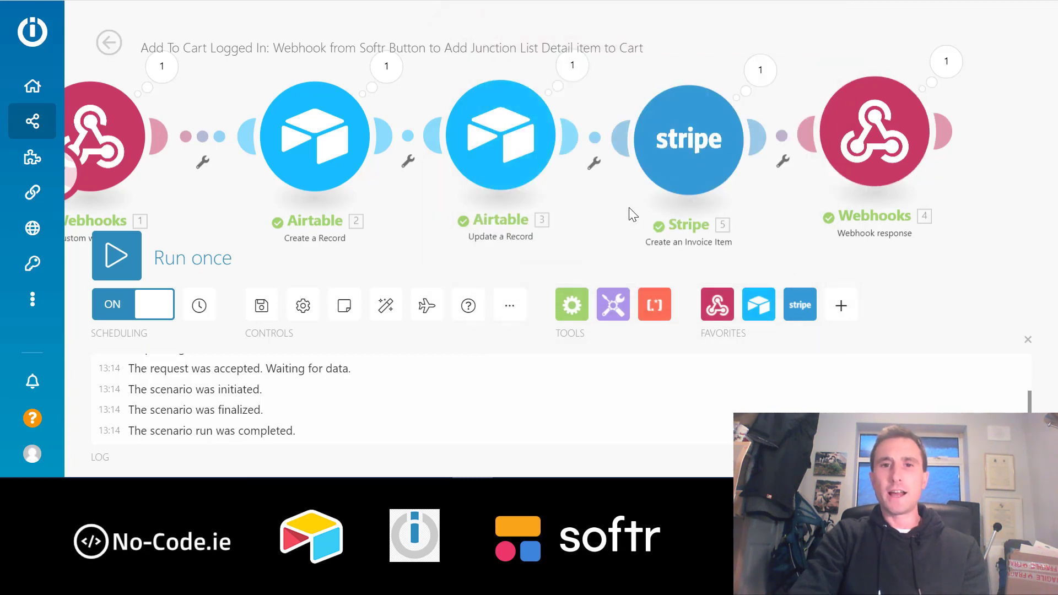
- Pan the Integromat scenario diagram slightly
left_click_drag(699, 206, 666, 218)
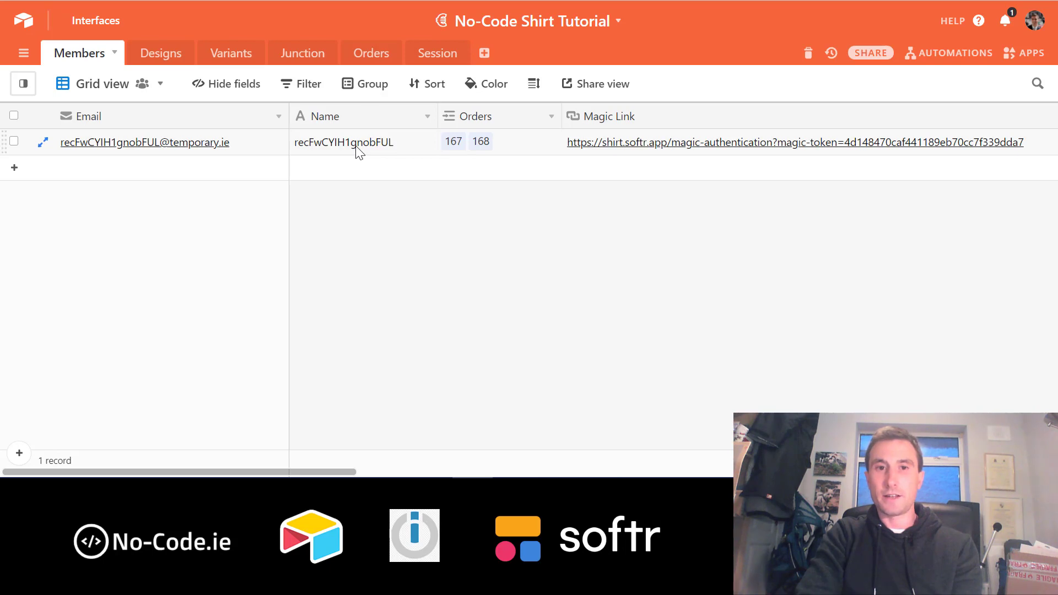
- Check orders 167 and 168's products and the Session record linking both orders
left_click(376, 53)
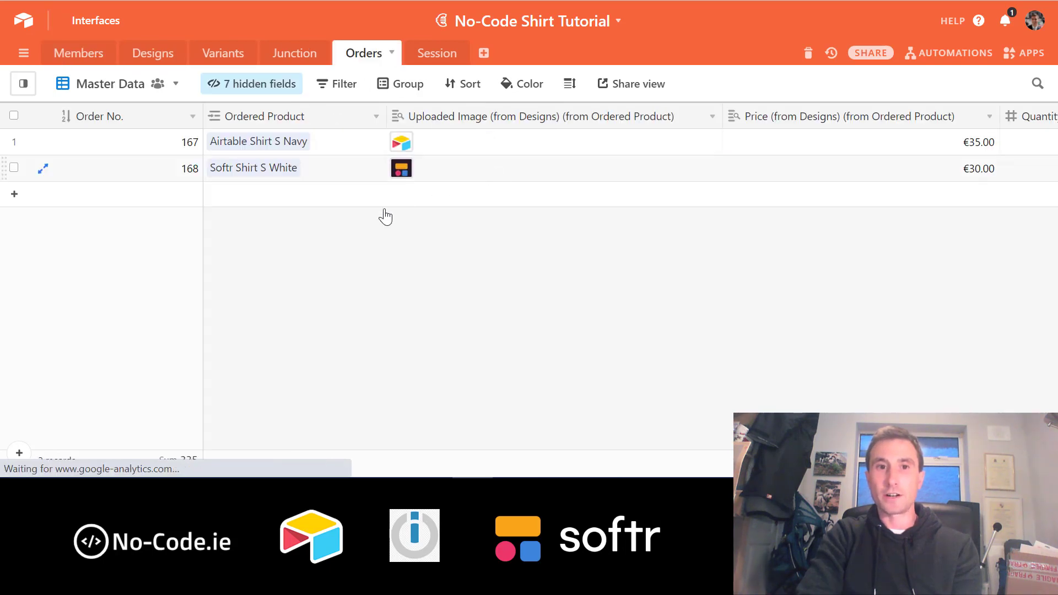
left_click(354, 144)
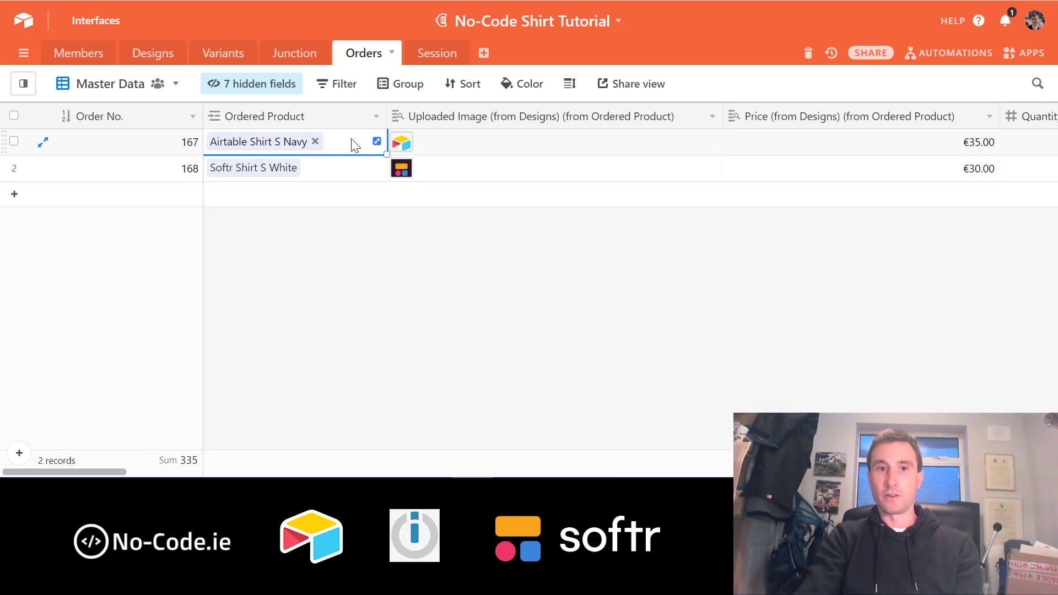
key("Down")
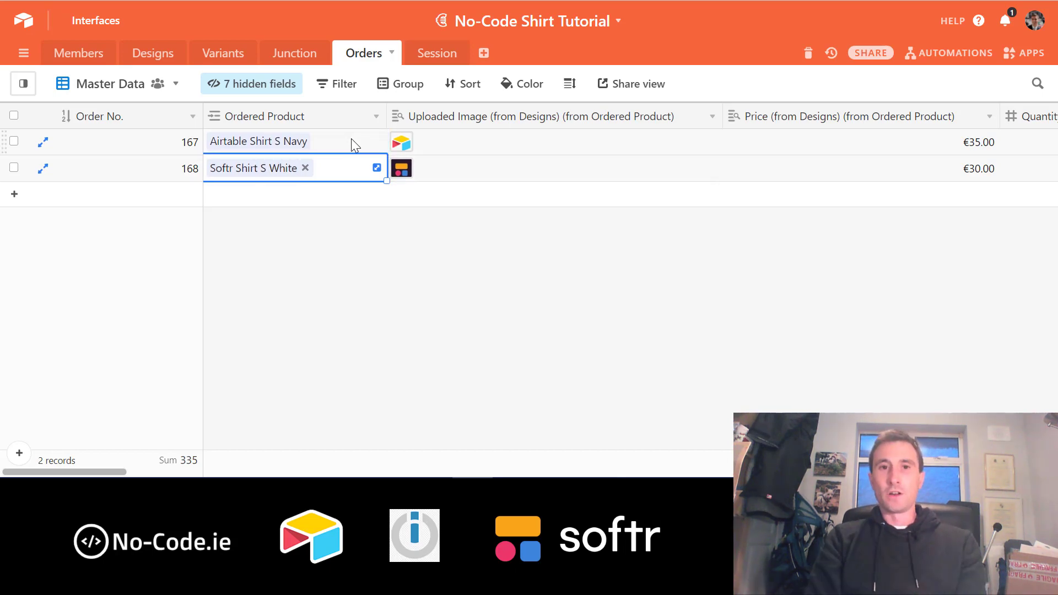
left_click(436, 55)
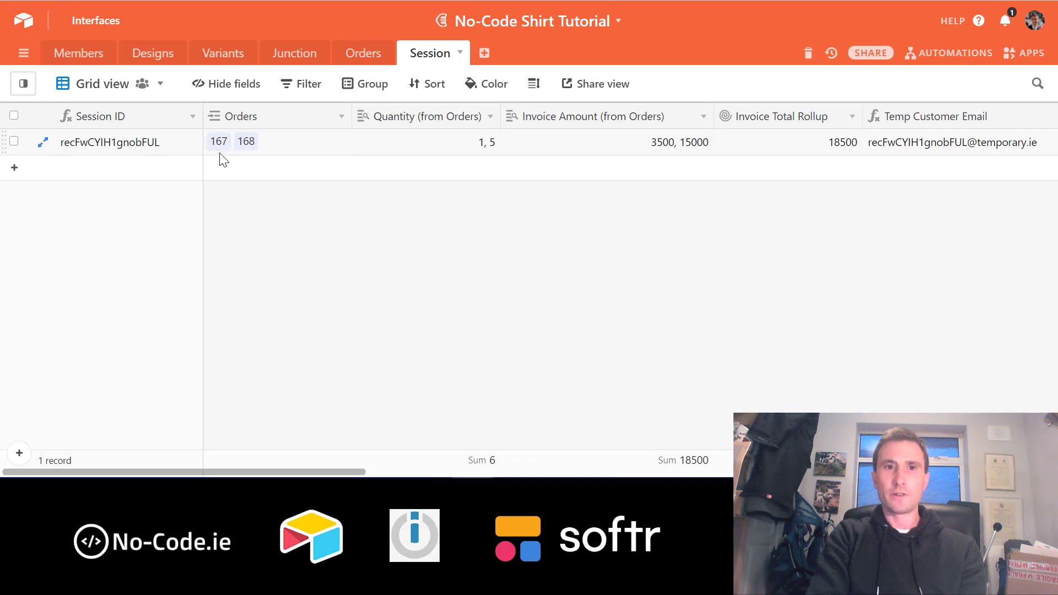
left_click(365, 53)
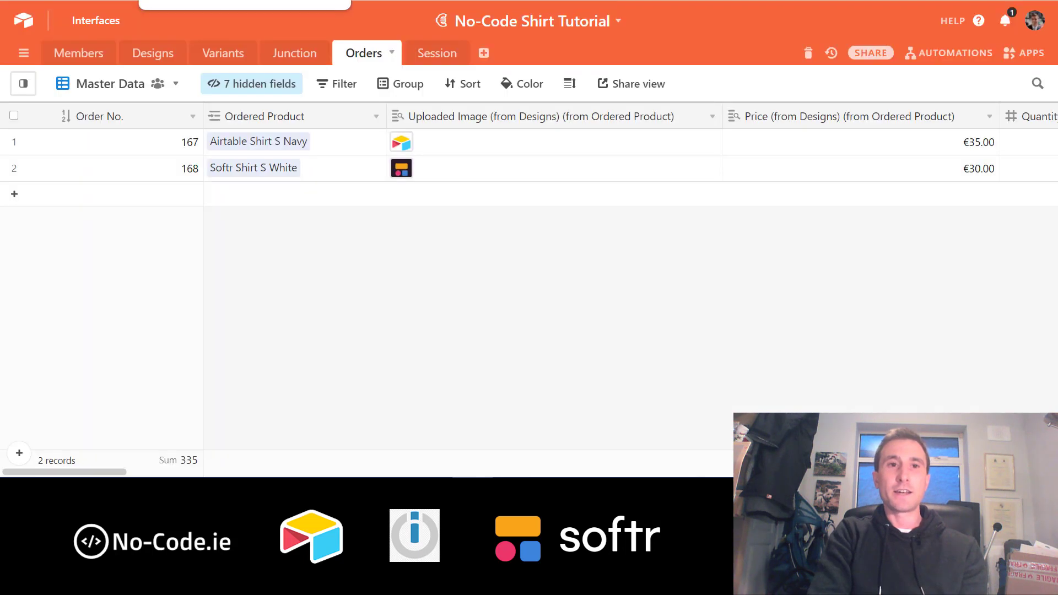
left_click(430, 62)
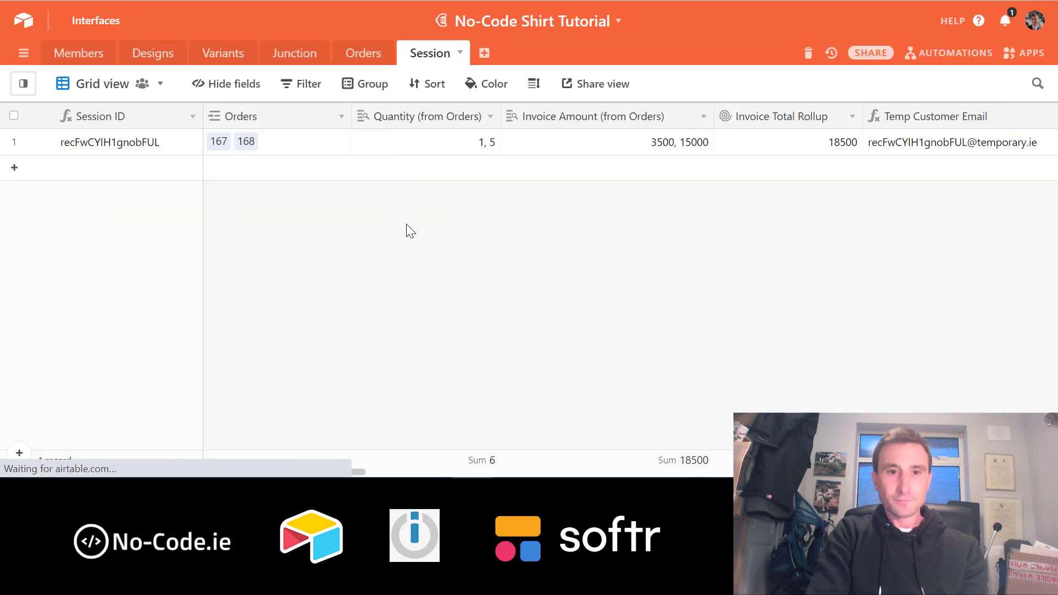
left_click(310, 154)
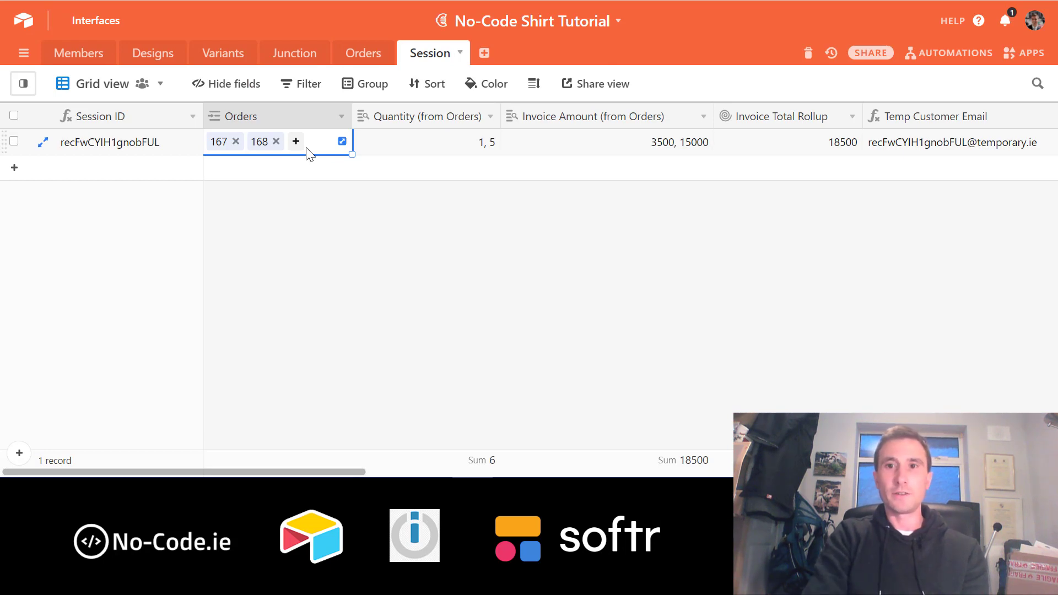
key("Left")
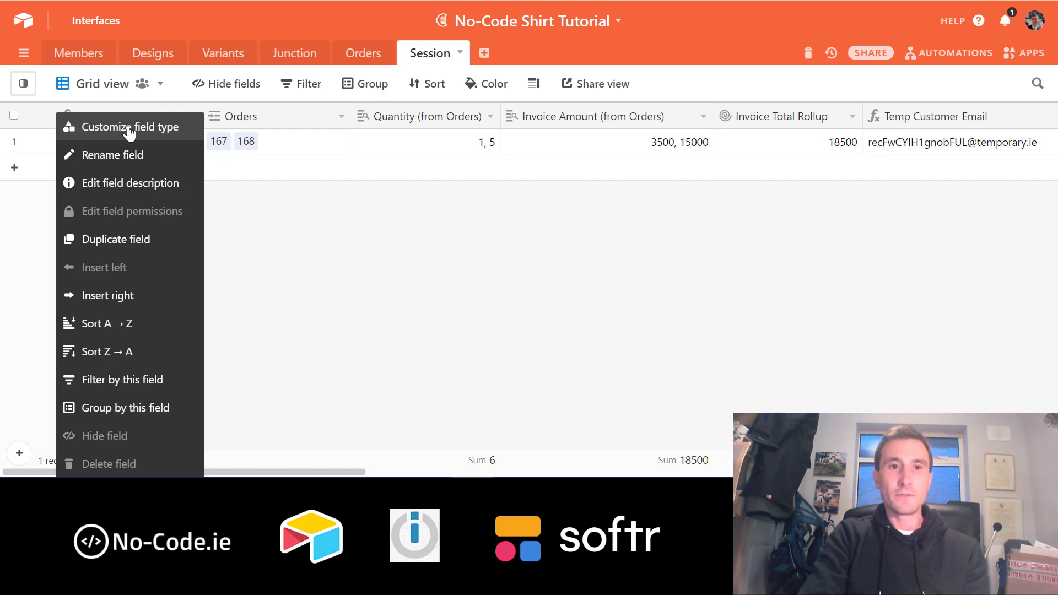
- Inspect the Session ID field's formula, then glance at the Create Session scenario
left_click(117, 125)
left_click(563, 309)
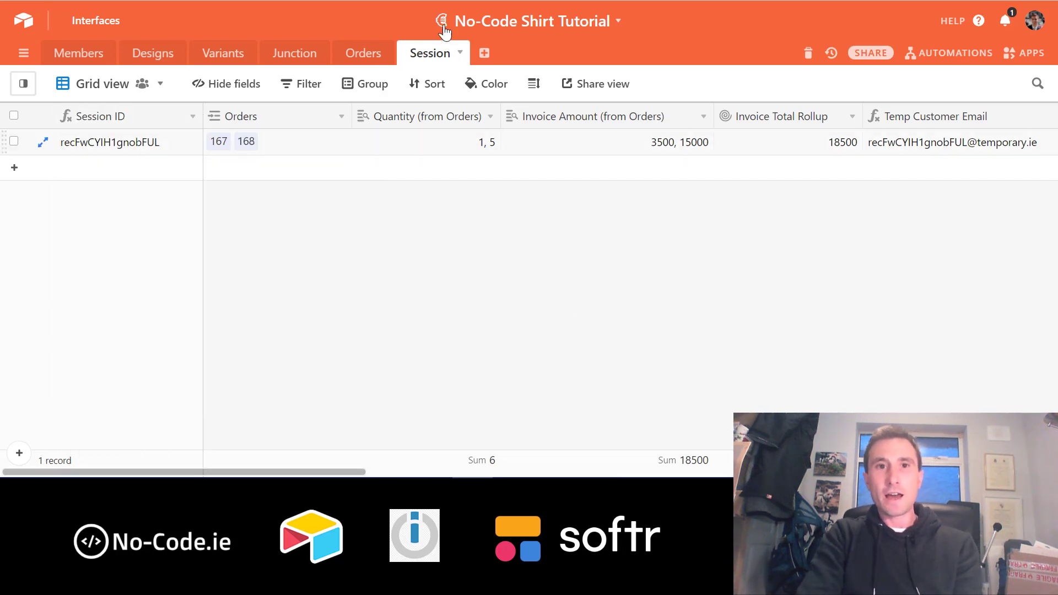
key("ctrl+Tab")
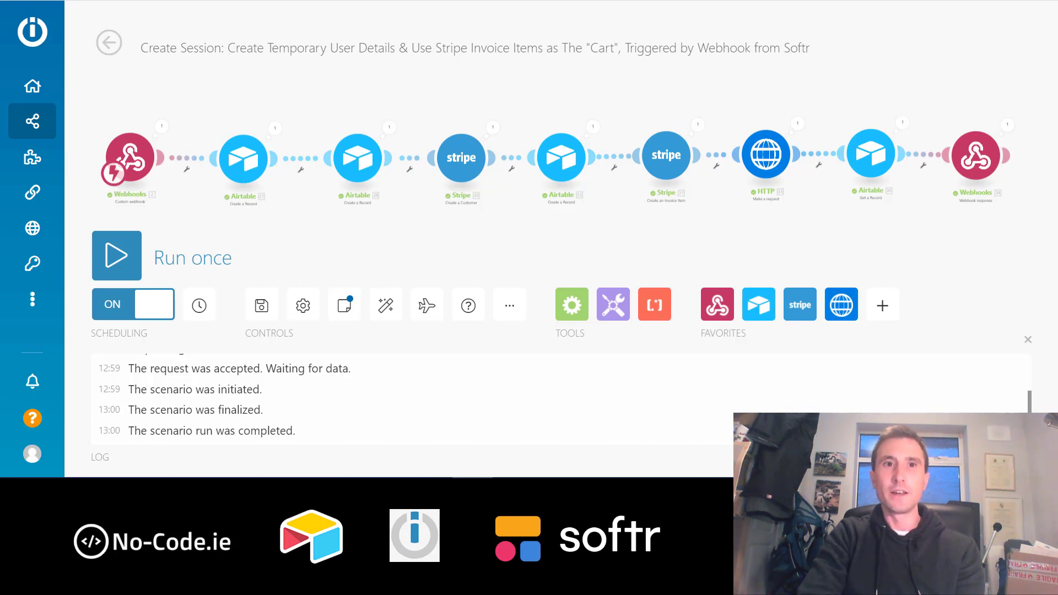
key("ctrl+shift+Tab")
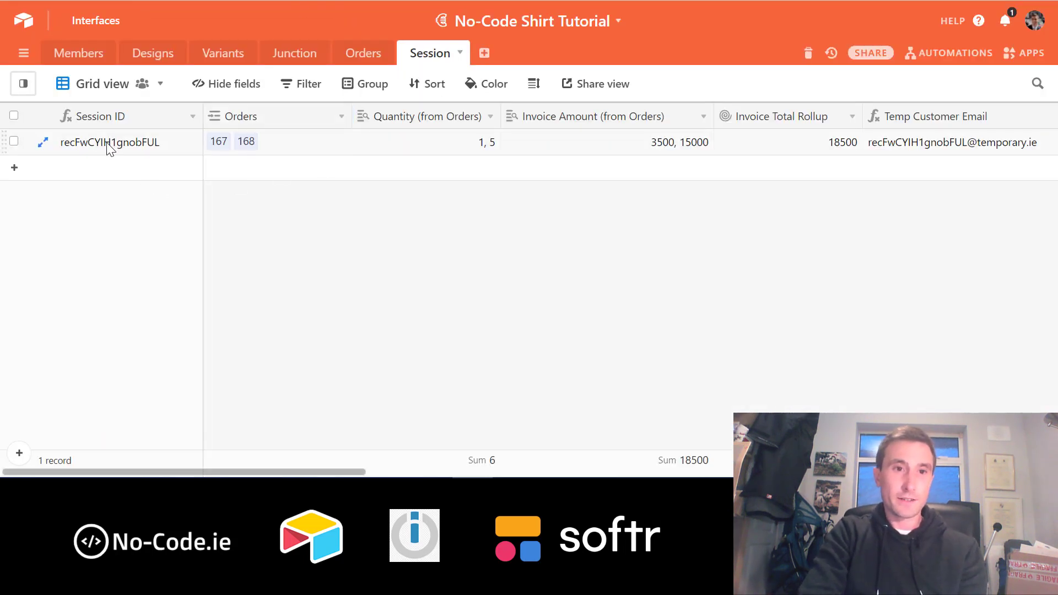
- Compare the member's Name in Members with the Session table, then return to the Softr editor
left_click(83, 53)
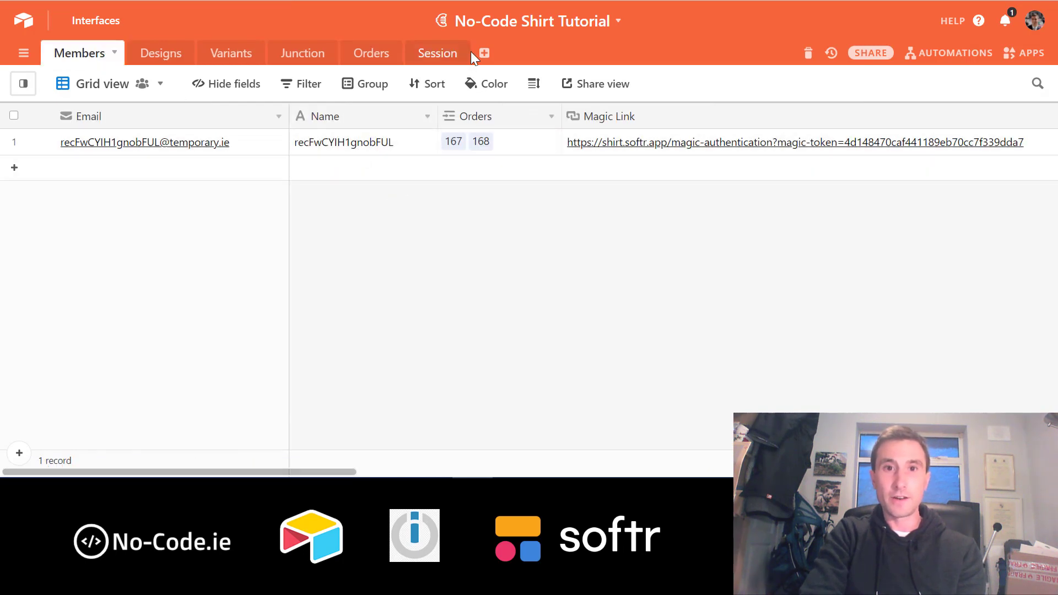
left_click(438, 55)
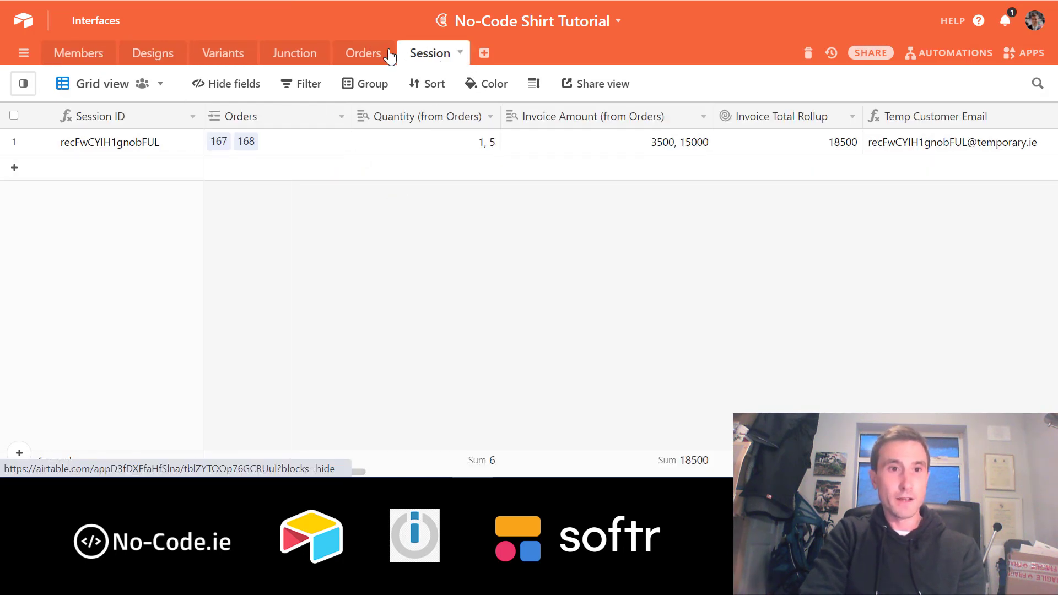
left_click(84, 54)
left_click(340, 148)
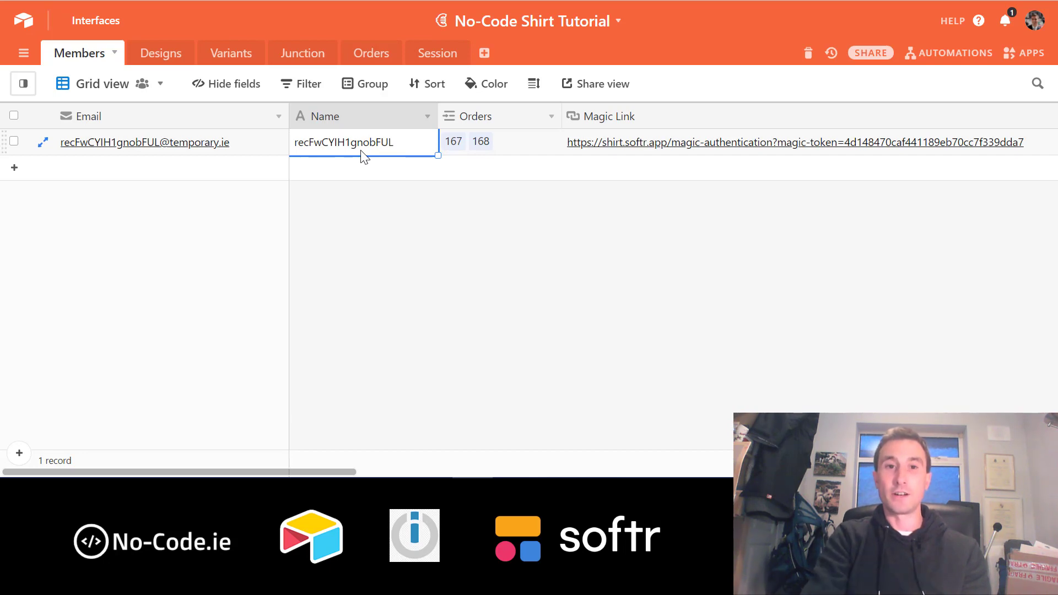
left_click(436, 51)
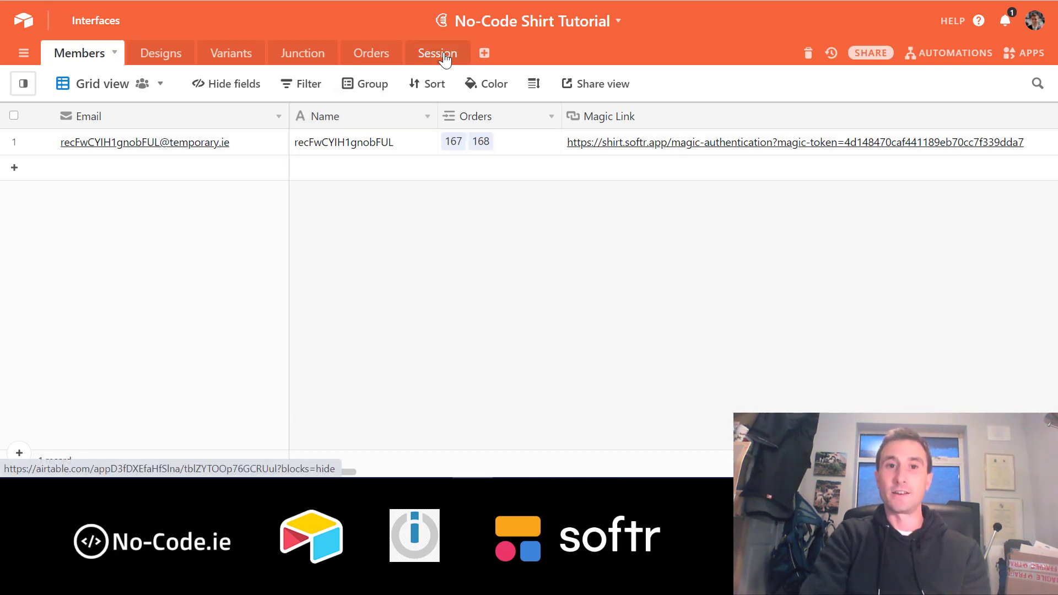
left_click(88, 54)
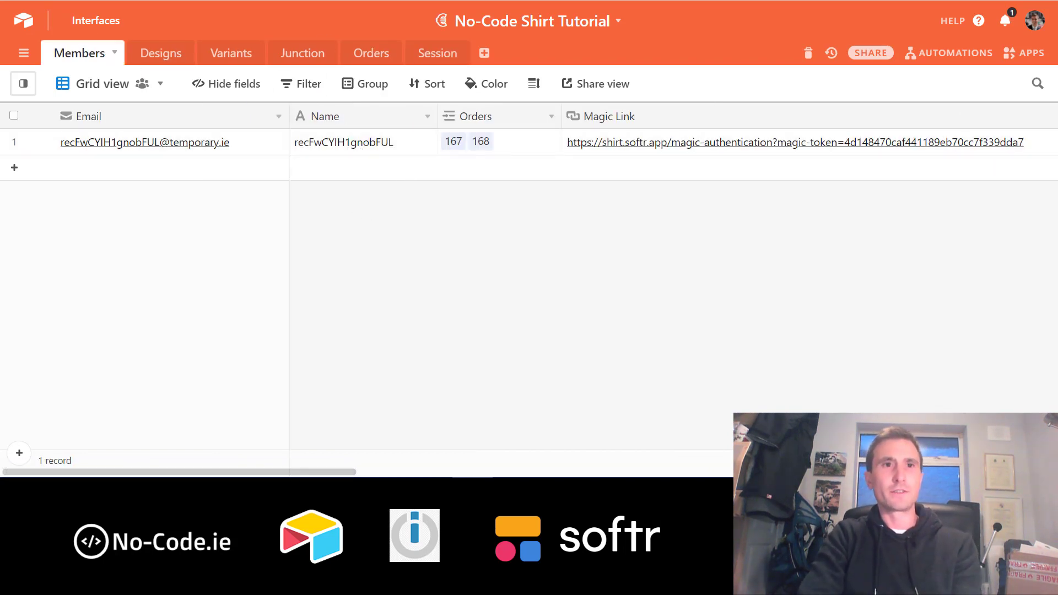
left_click(187, 0)
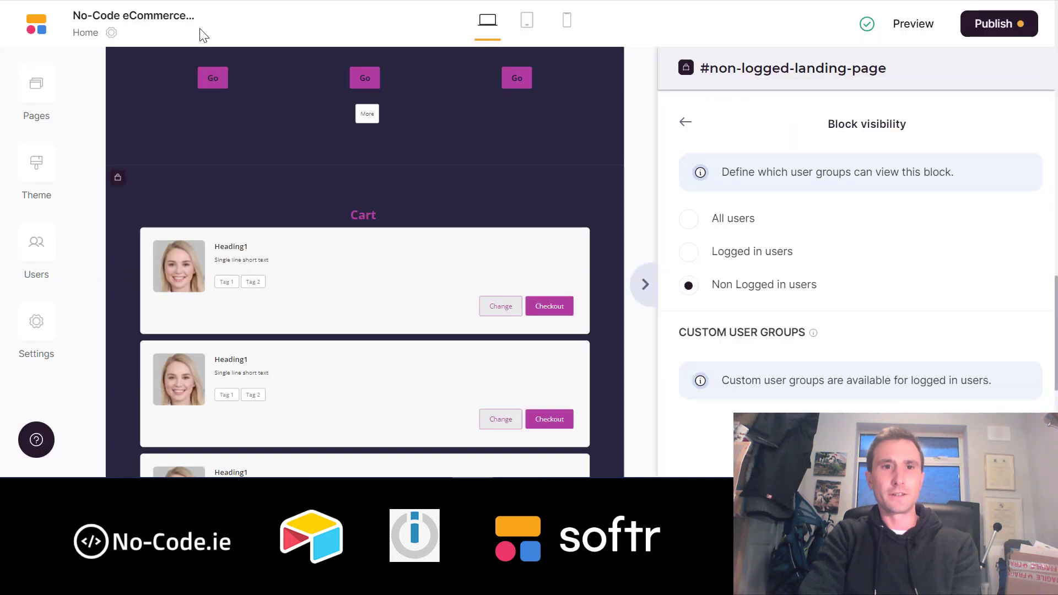
- Check the Cart list's Session ID conditional filter against Airtable's Session ID and member Name values
left_click(350, 246)
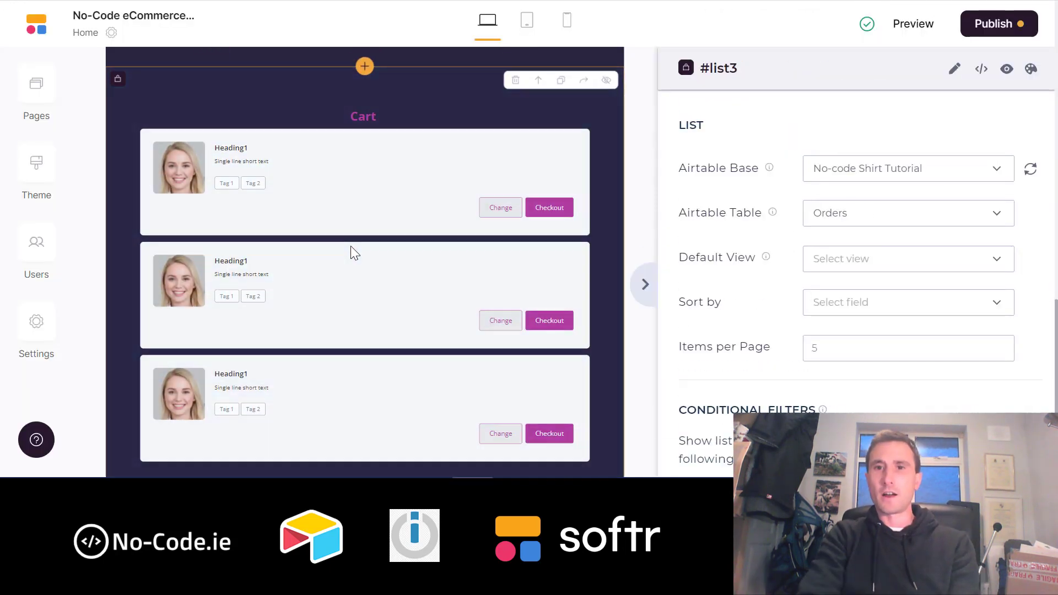
scroll(905, 229, "down", 5)
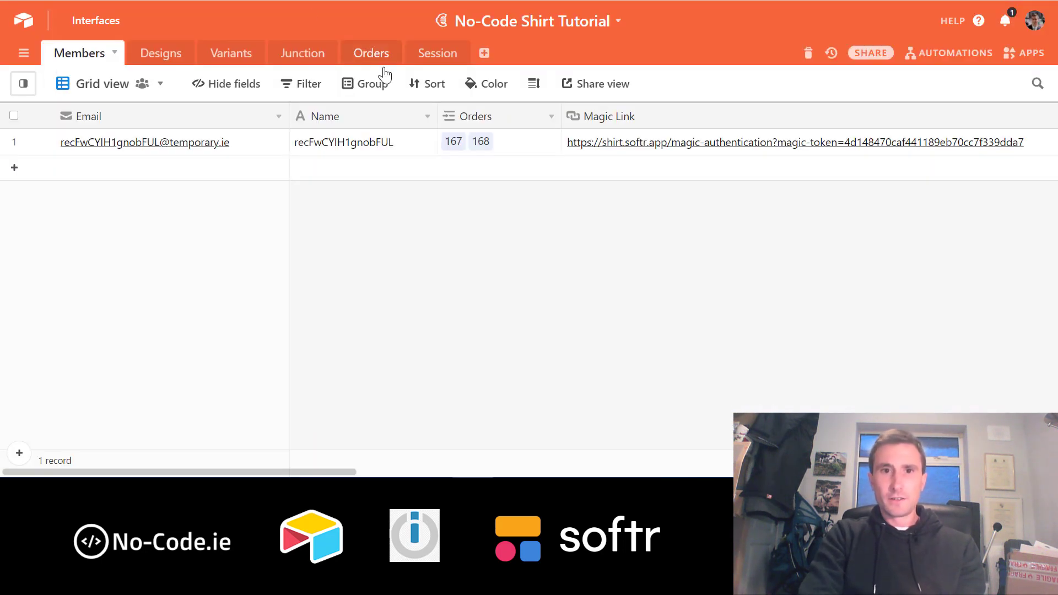
left_click(438, 55)
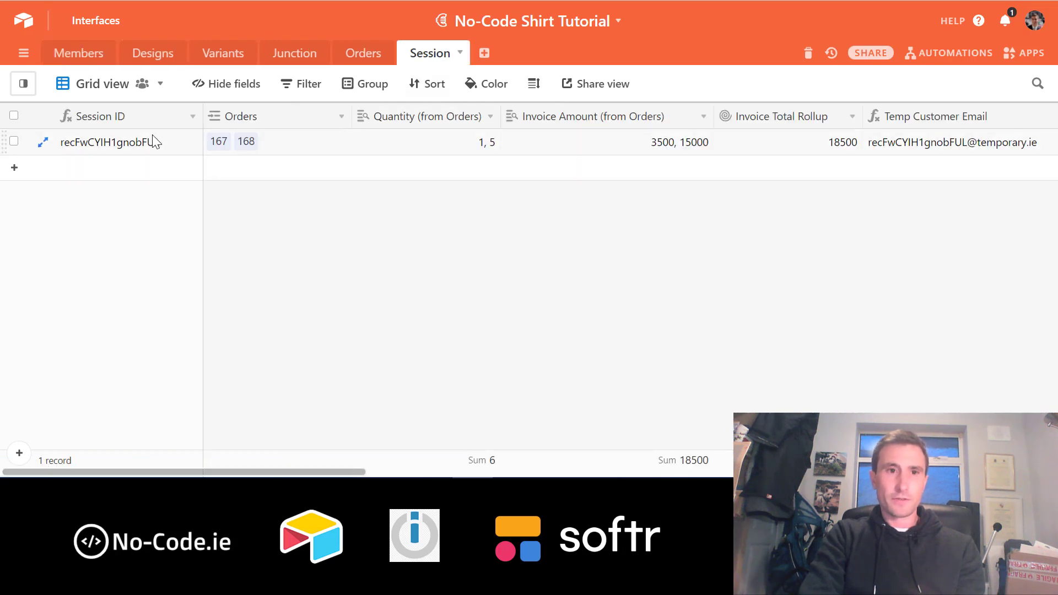
left_click(138, 148)
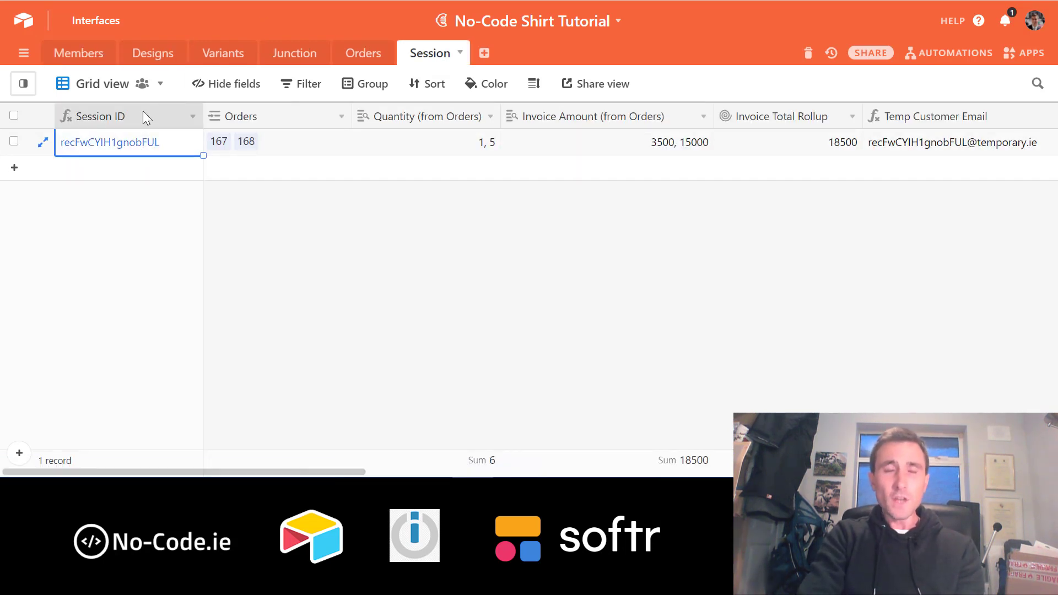
key("ctrl+Tab")
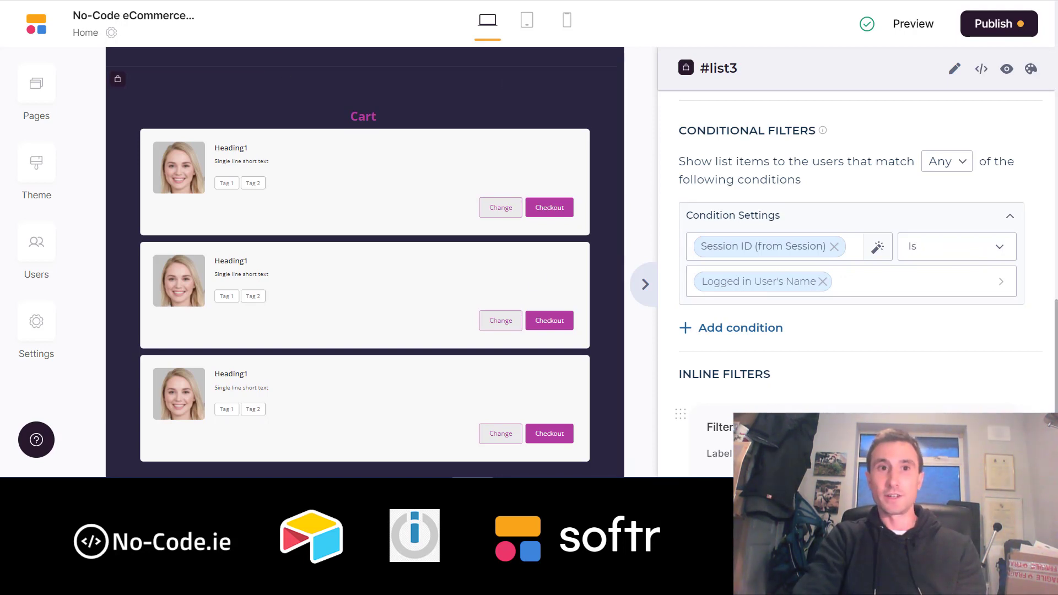
left_click(275, 1)
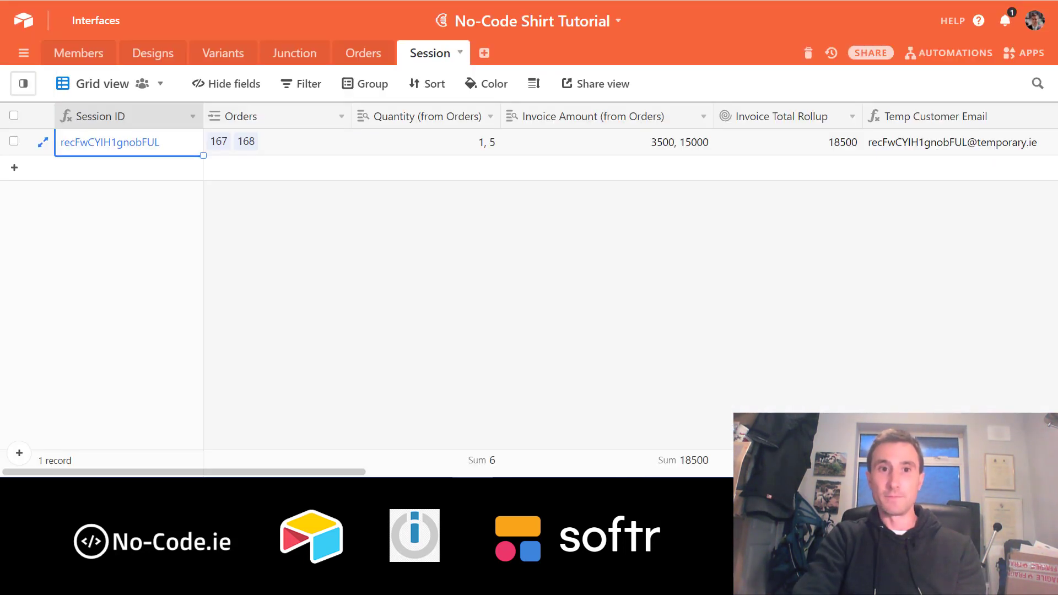
left_click(83, 51)
left_click(346, 138)
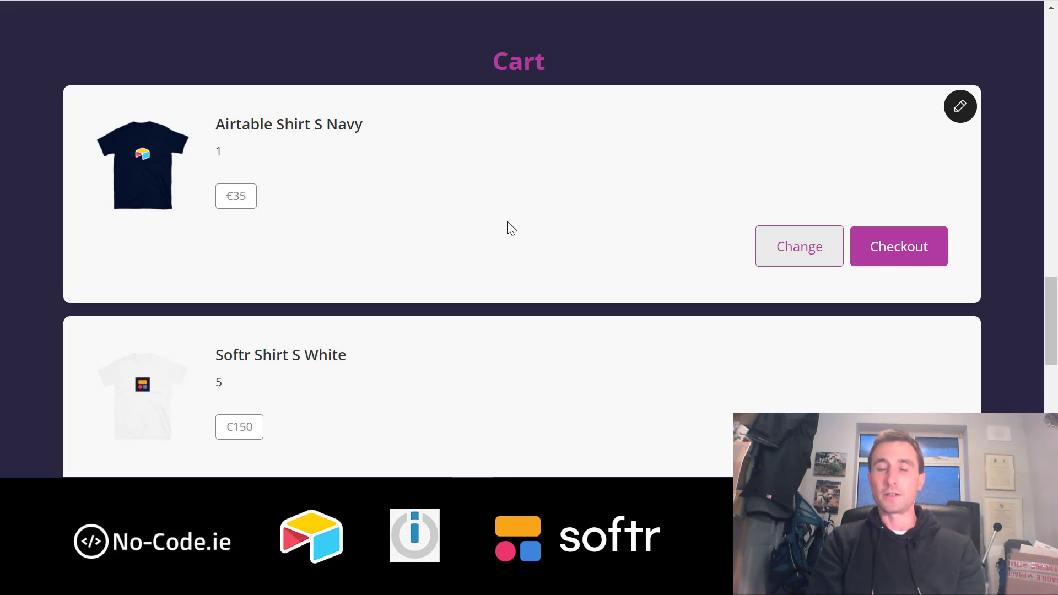
scroll(507, 222, "up", 15)
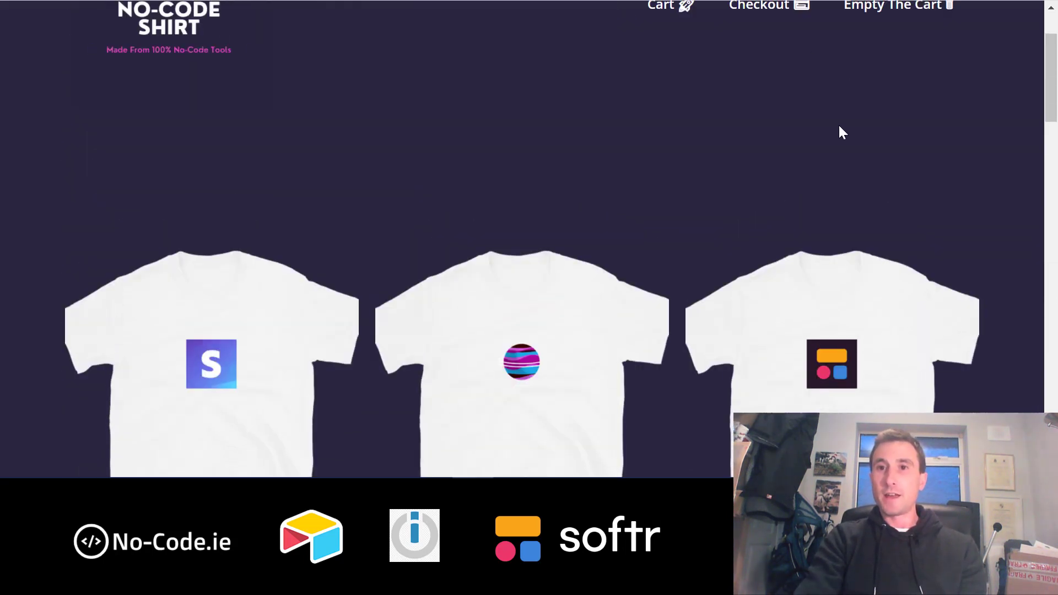
scroll(839, 126, "up", 2)
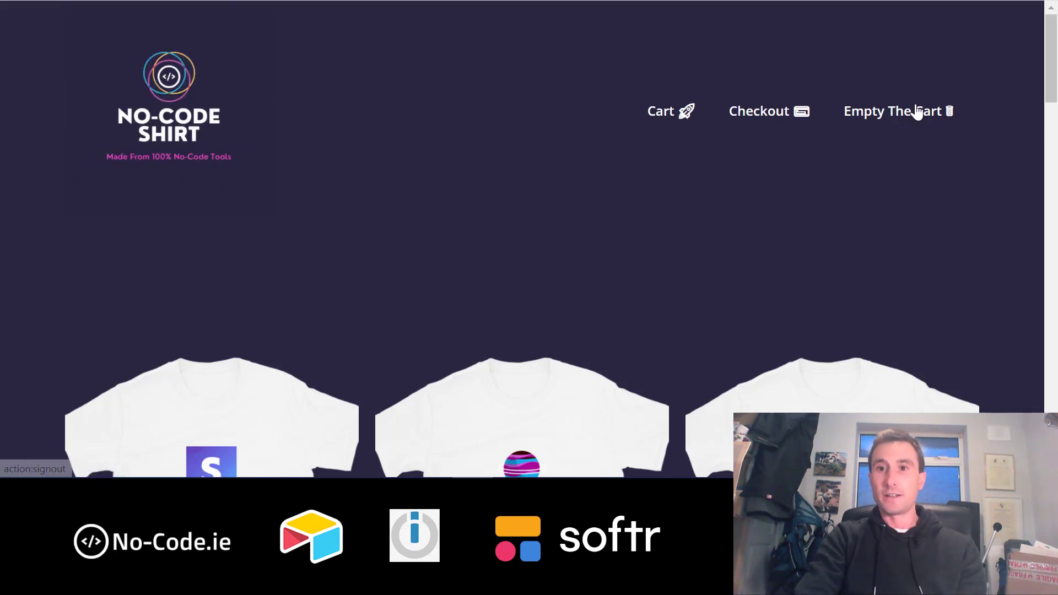
scroll(804, 323, "down", 20)
scroll(803, 323, "up", 20)
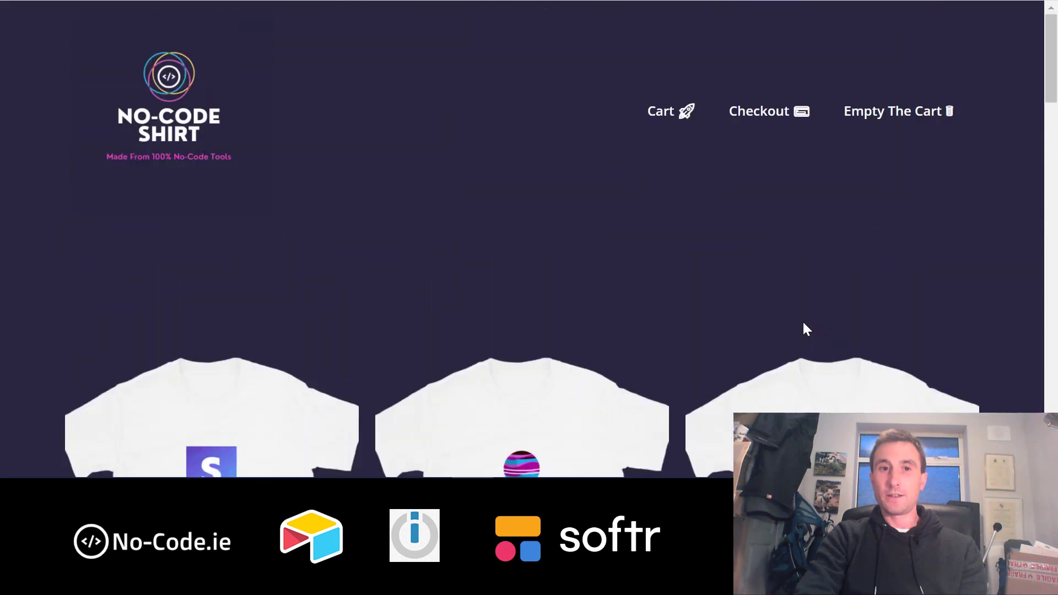
scroll(803, 323, "down", 15)
scroll(803, 322, "down", 4)
scroll(802, 321, "up", 11)
scroll(803, 321, "down", 19)
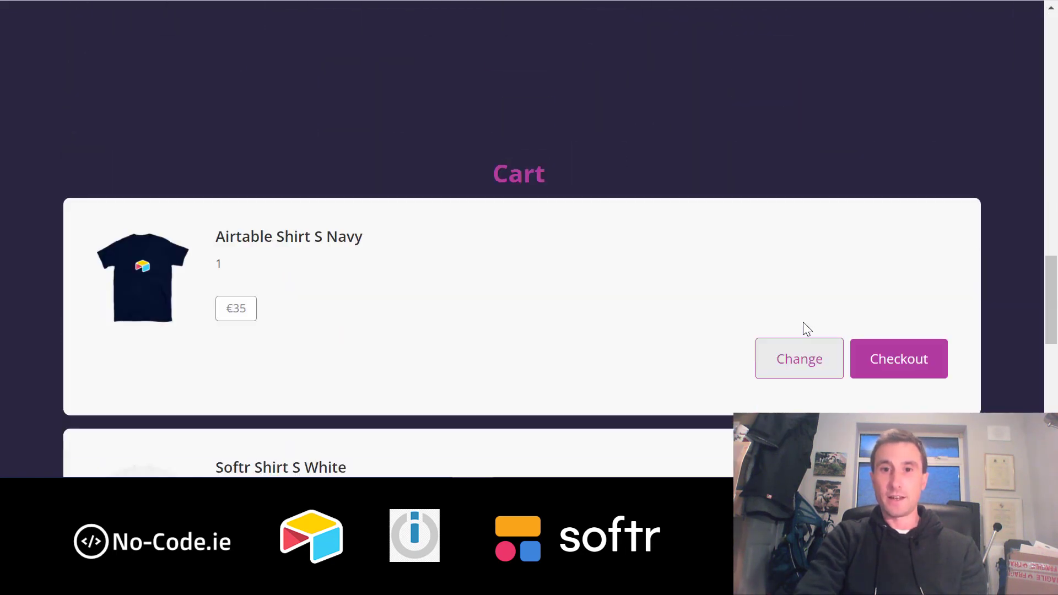
scroll(876, 357, "up", 20)
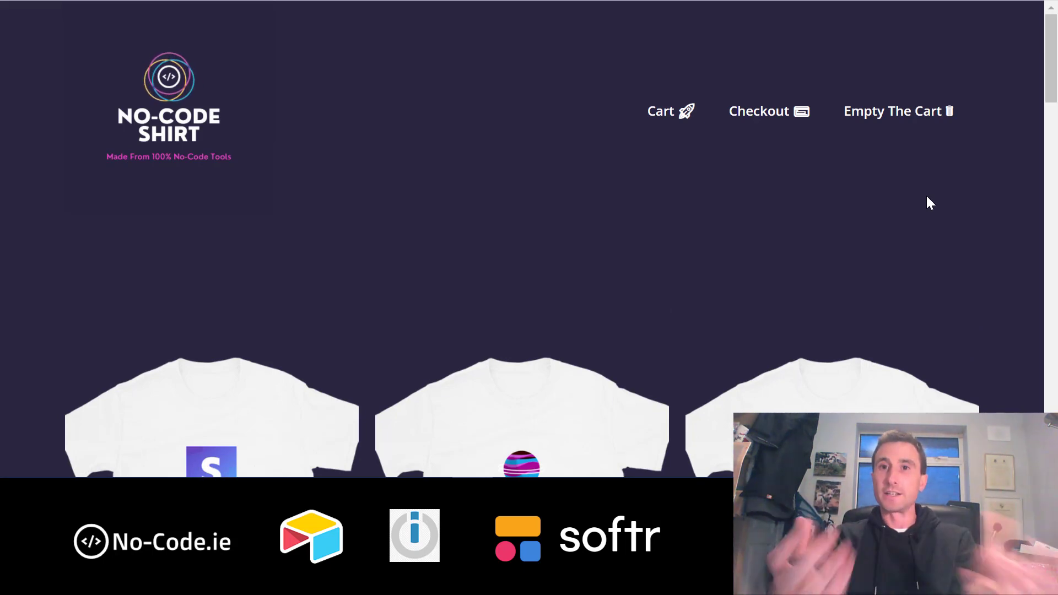
scroll(929, 203, "down", 1)
scroll(929, 203, "down", 15)
scroll(929, 203, "up", 16)
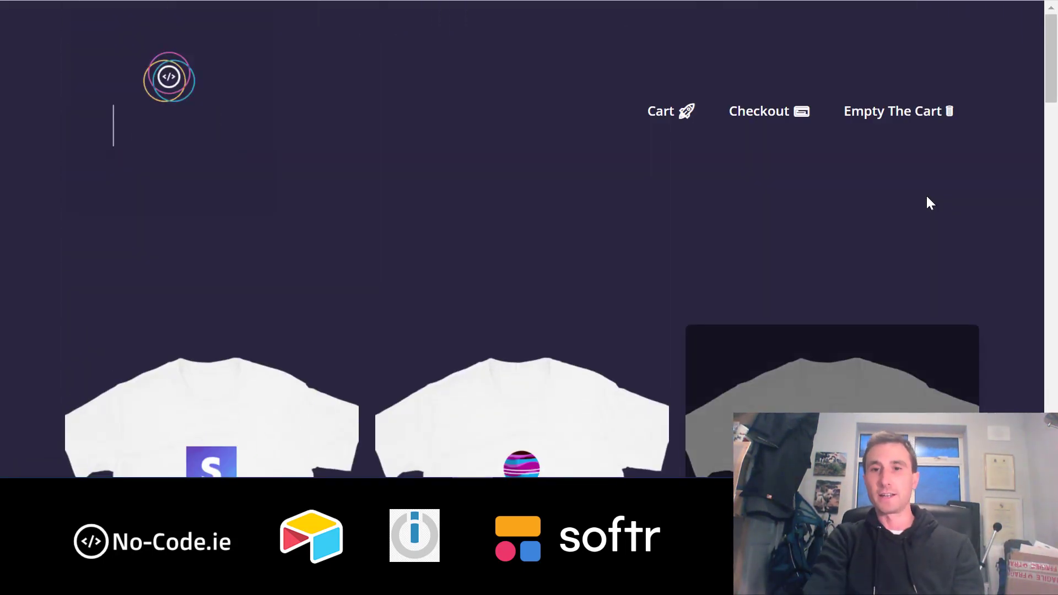
left_click(765, 116)
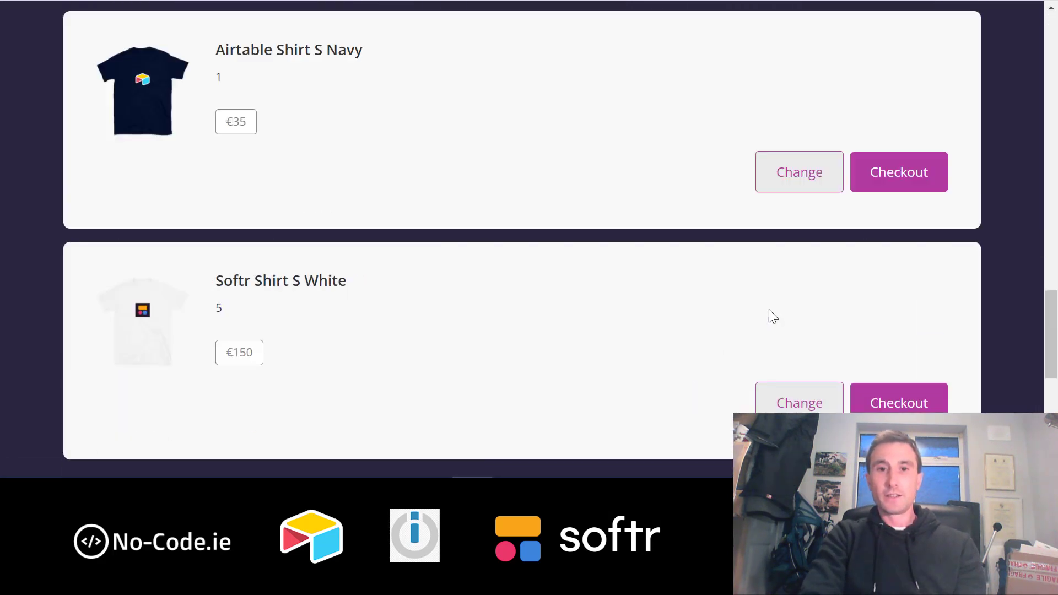
scroll(769, 309, "up", 2)
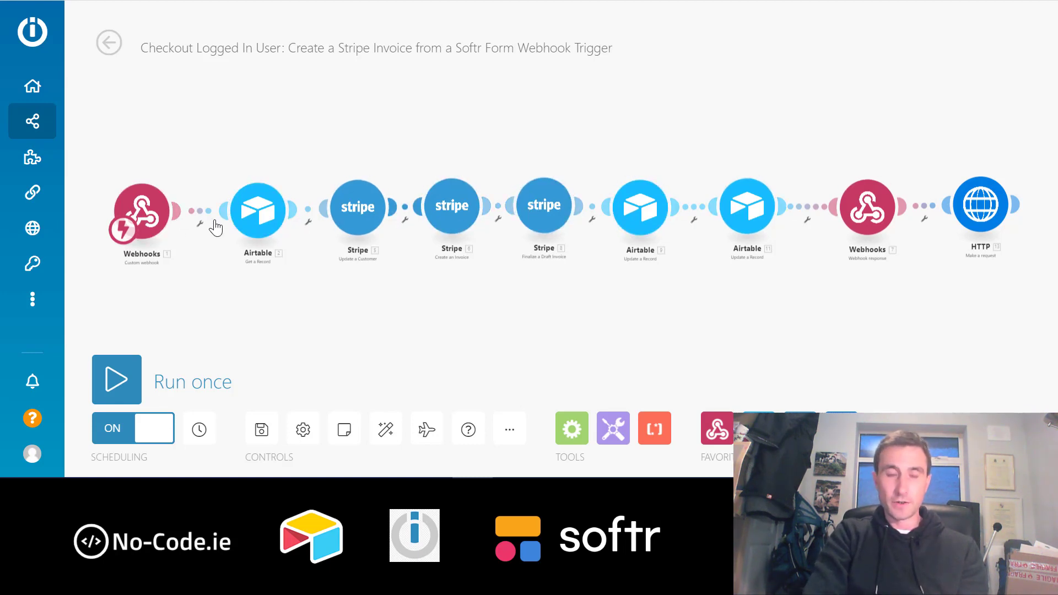
left_click(265, 203)
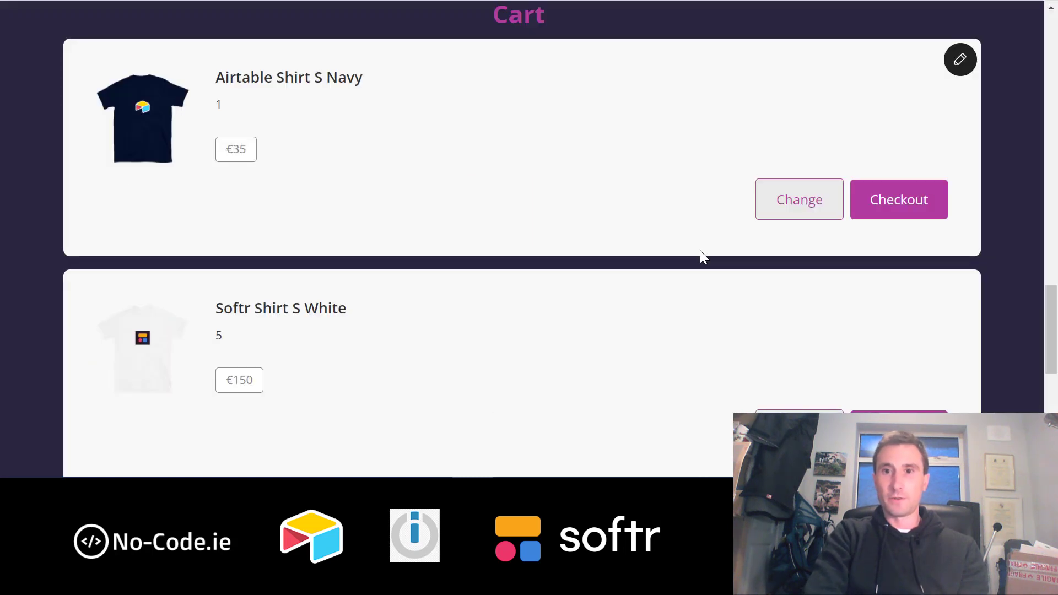
scroll(699, 250, "up", 7)
scroll(701, 251, "down", 7)
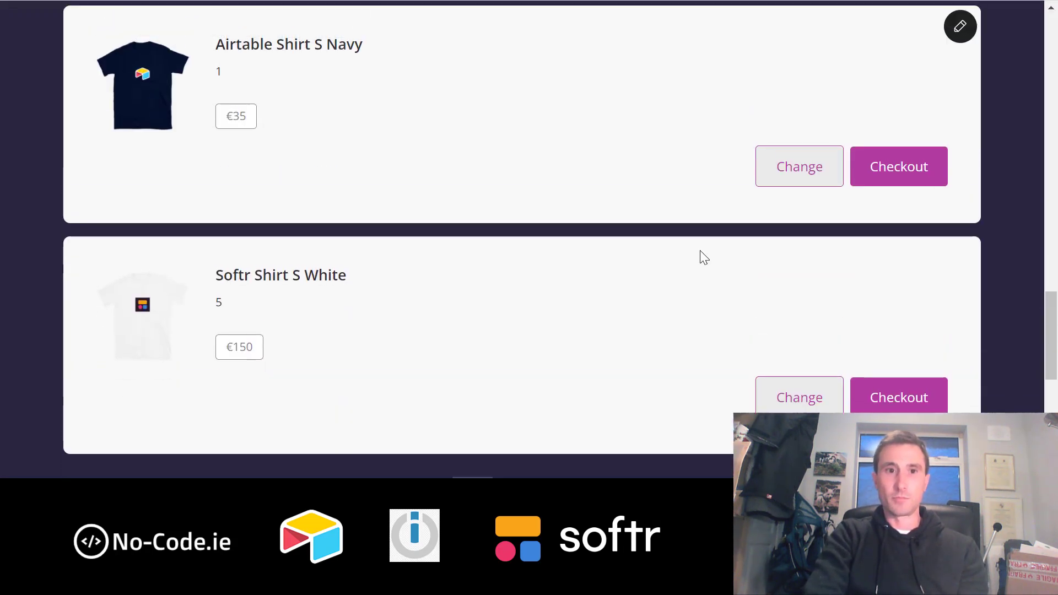
- Open the cart's checkout form and enter the customer's e-mail address
left_click(913, 162)
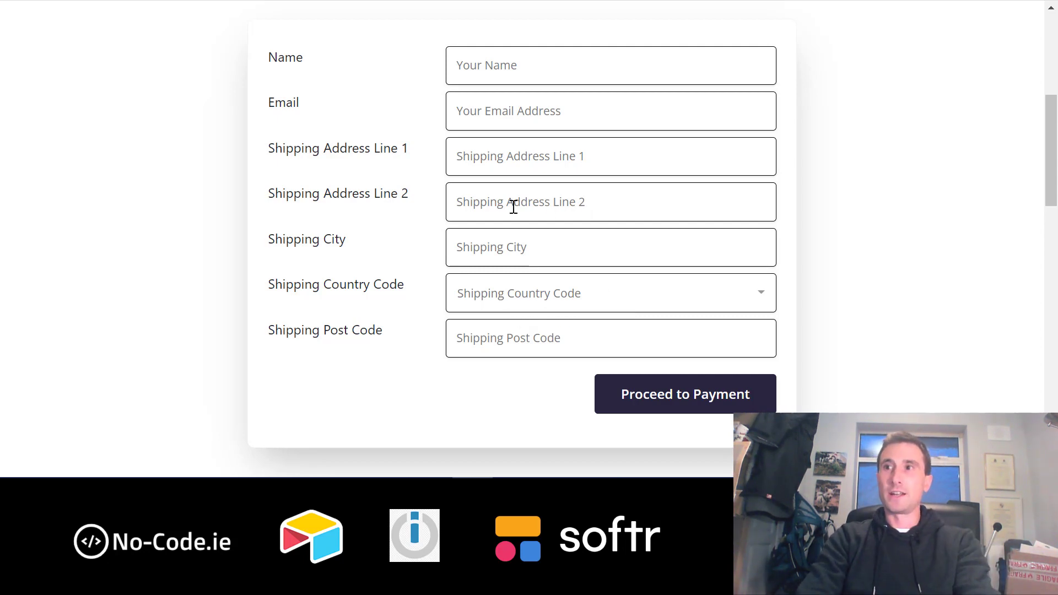
scroll(513, 207, "up", 6)
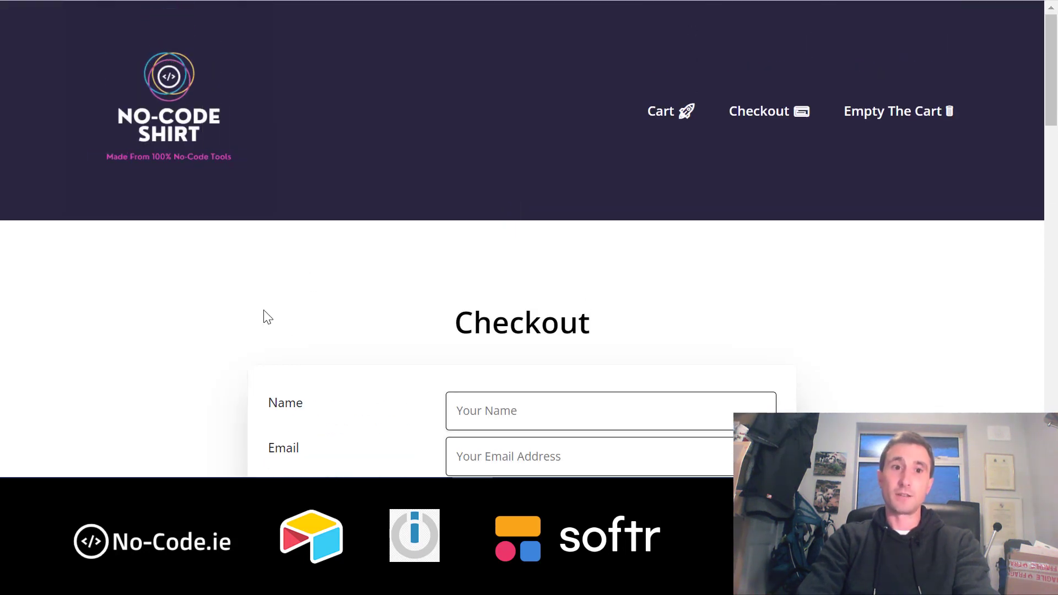
scroll(339, 345, "down", 2)
scroll(339, 346, "up", 2)
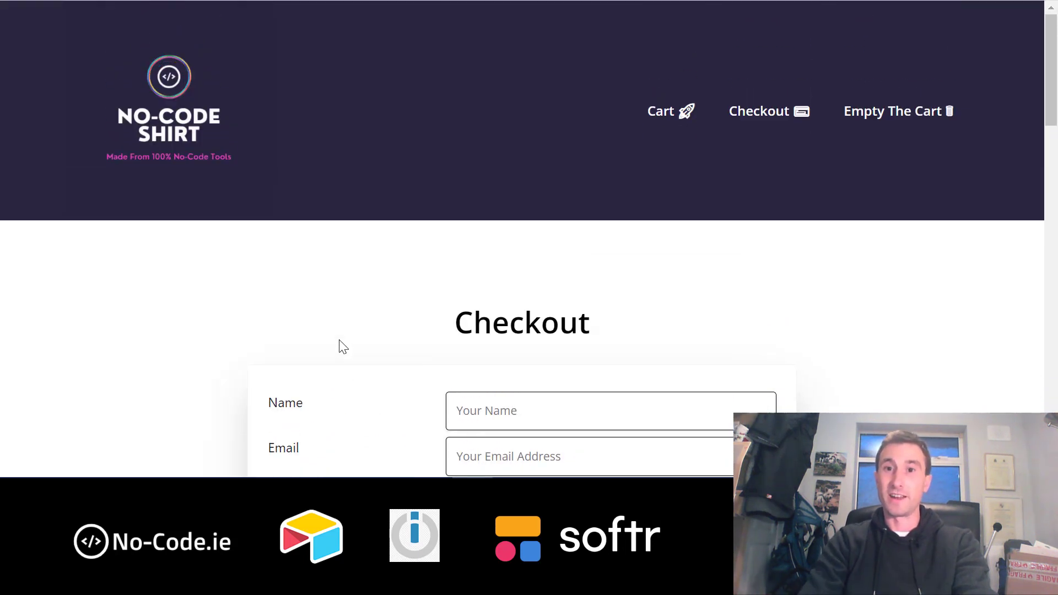
scroll(340, 345, "down", 3)
scroll(339, 346, "up", 3)
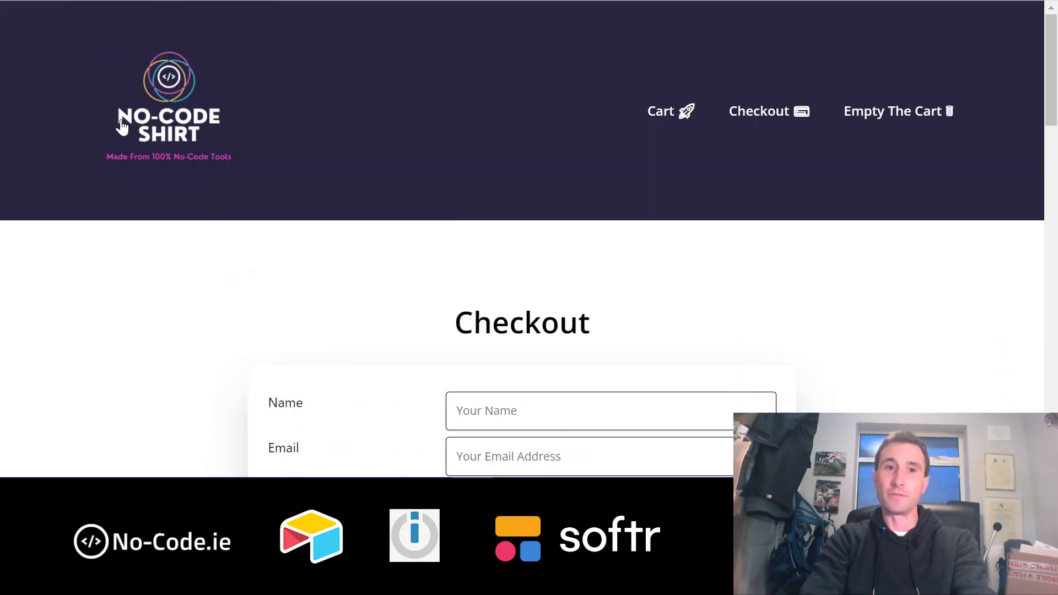
scroll(401, 344, "down", 7)
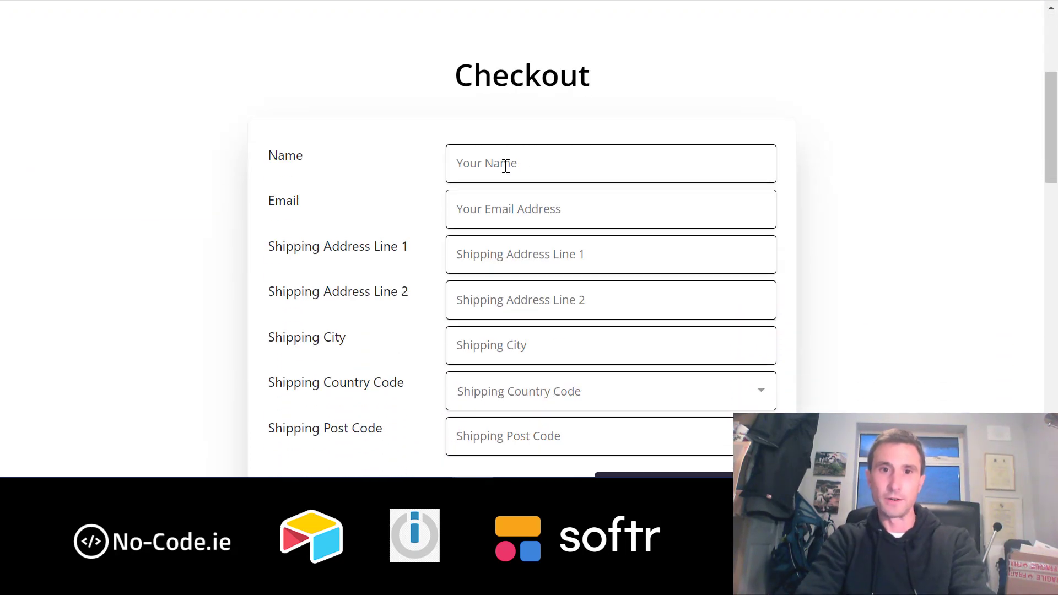
type("Jeff Bezos")
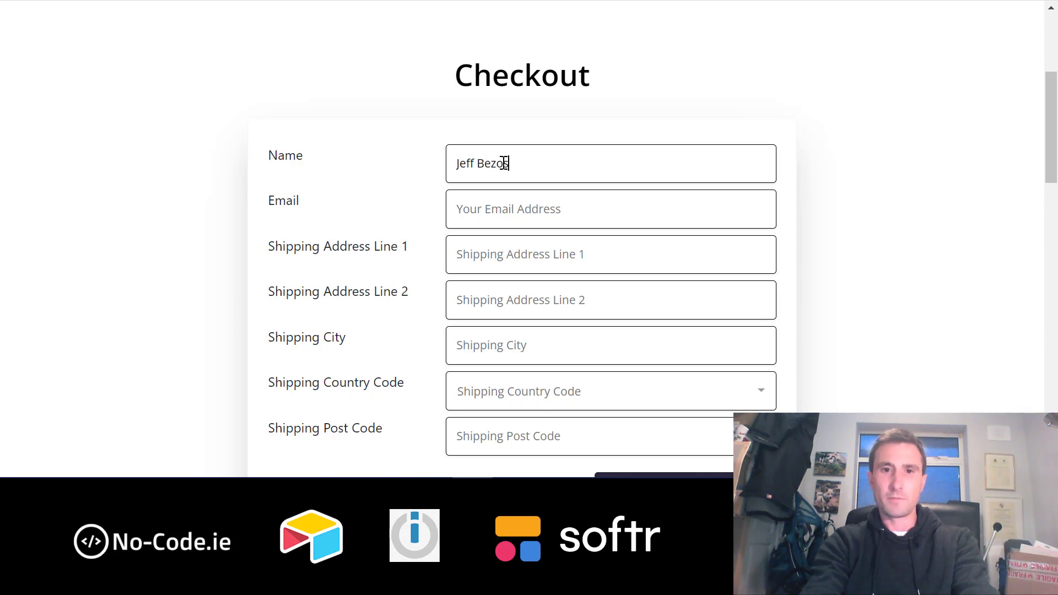
- Fill in the shipping address lines, city, country code and post code
left_click(491, 259)
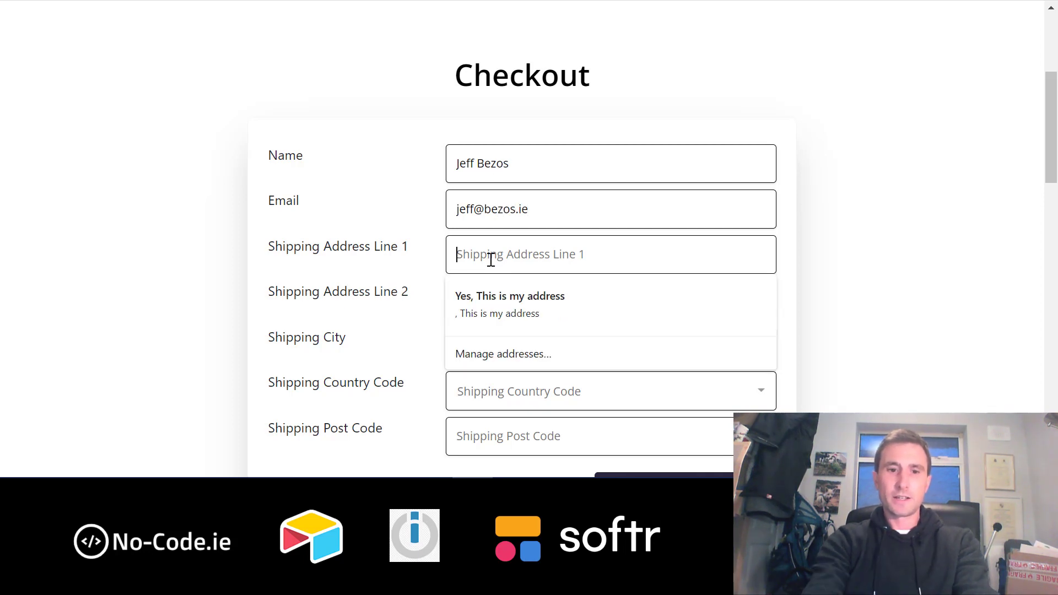
type("Space")
key("Tab")
type("New")
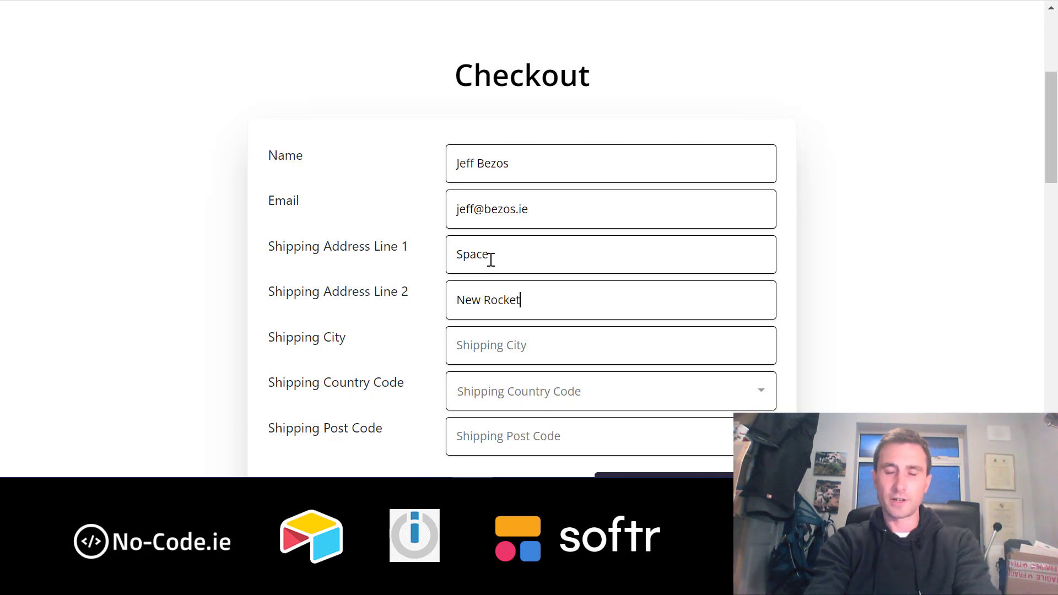
type("Dublin")
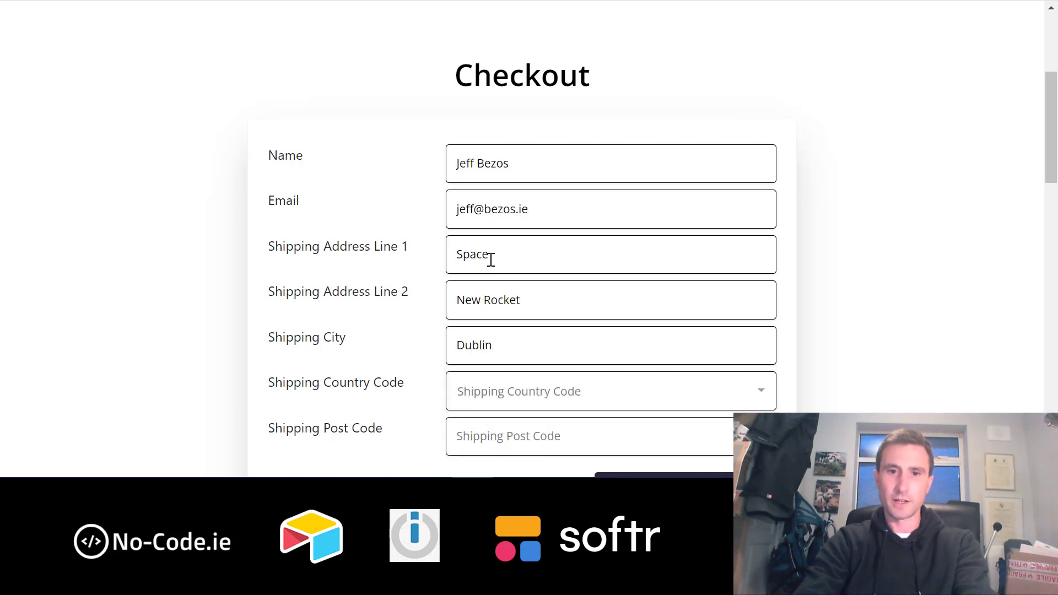
left_click(474, 392)
left_click(532, 222)
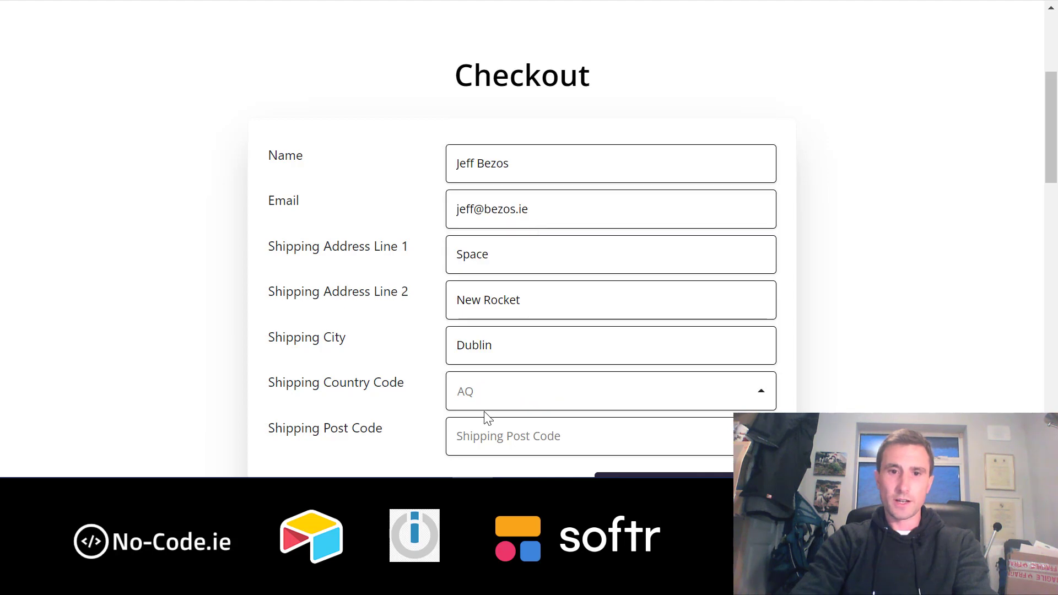
type("D00000")
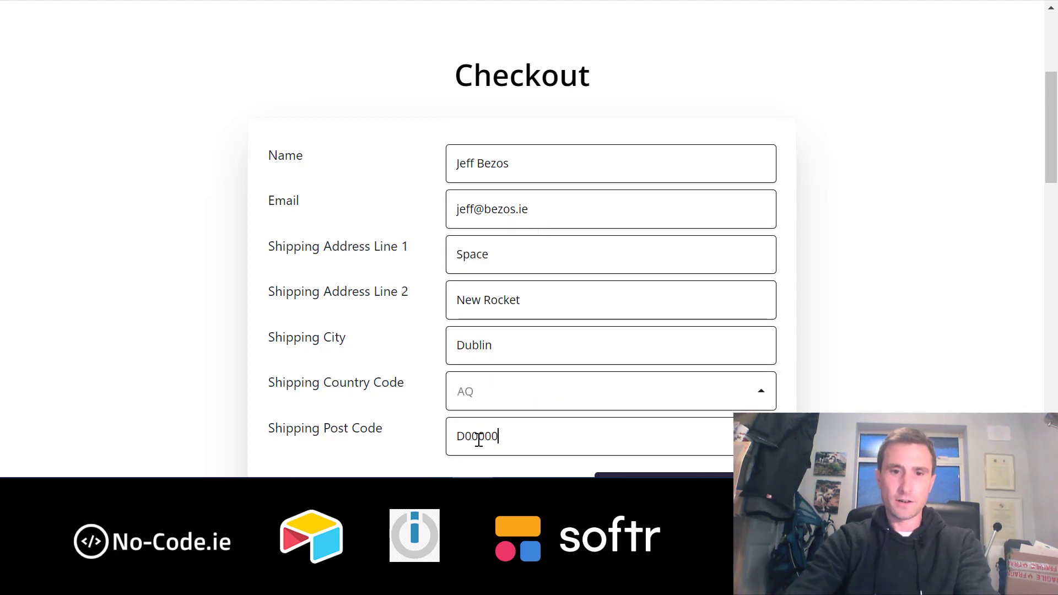
scroll(410, 419, "down", 2)
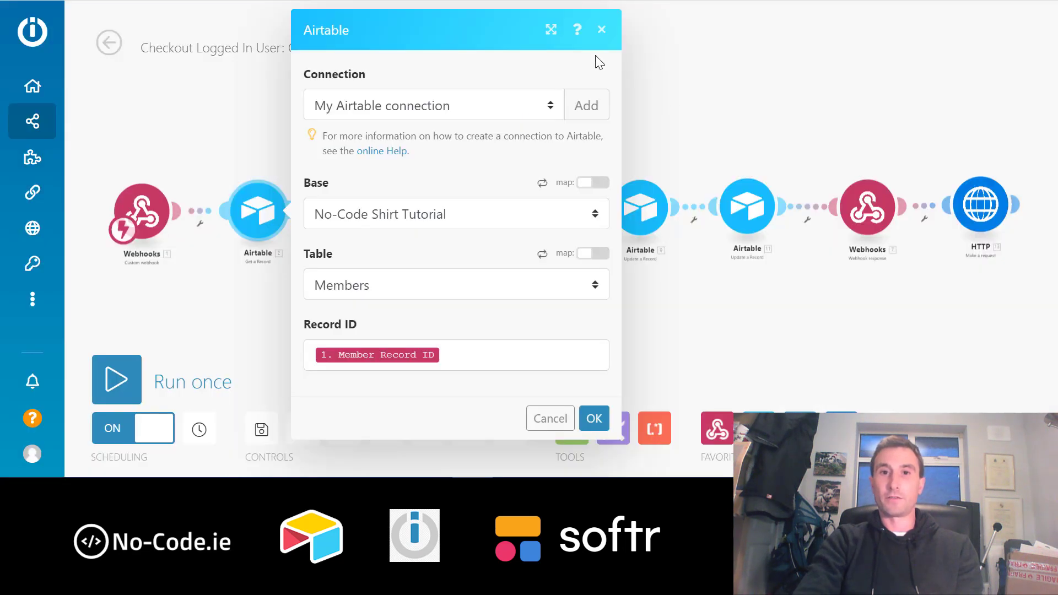
- Close the Airtable module's settings, glance at the Softr checkout form, then switch to the Airtable base
left_click(602, 32)
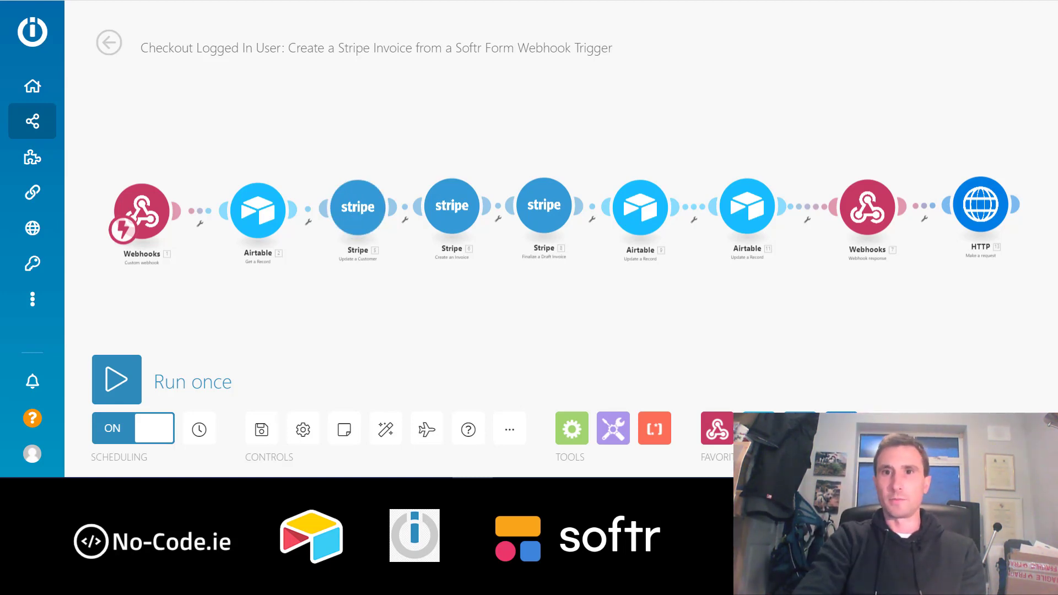
key("ctrl+Tab")
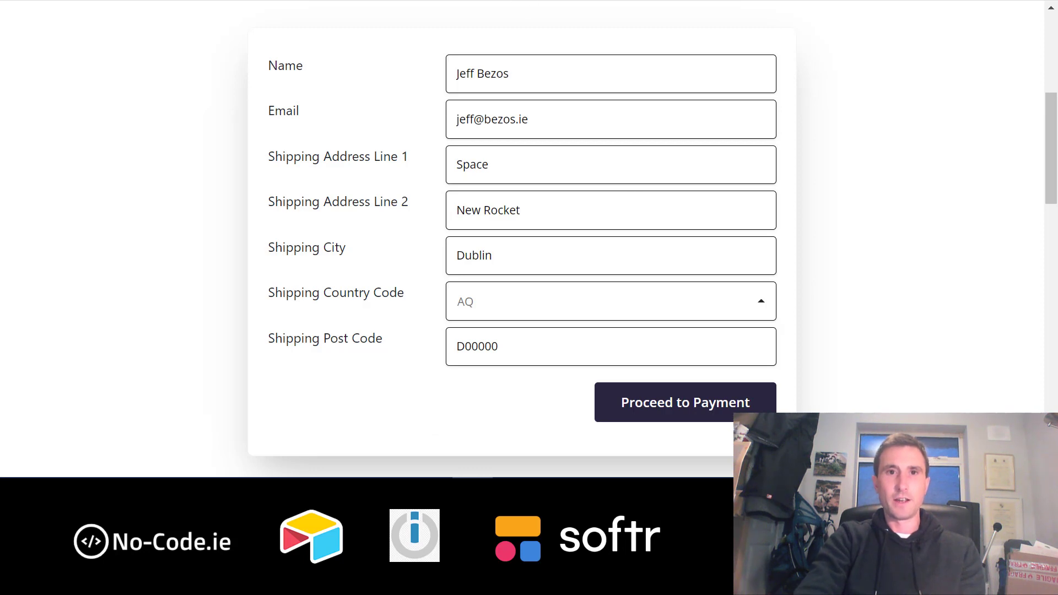
key("ctrl+shift+Tab")
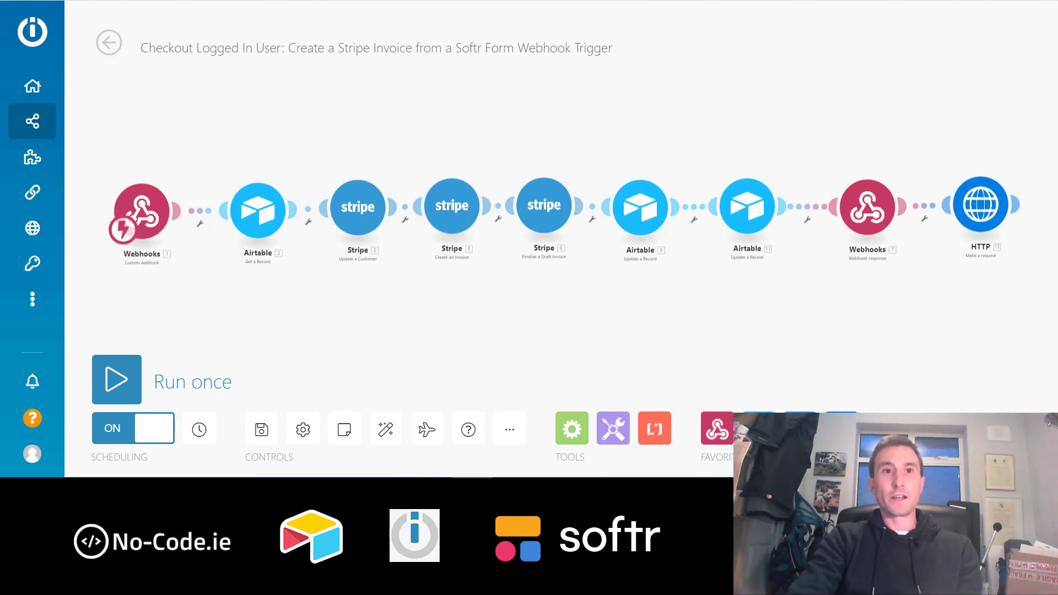
left_click(193, 0)
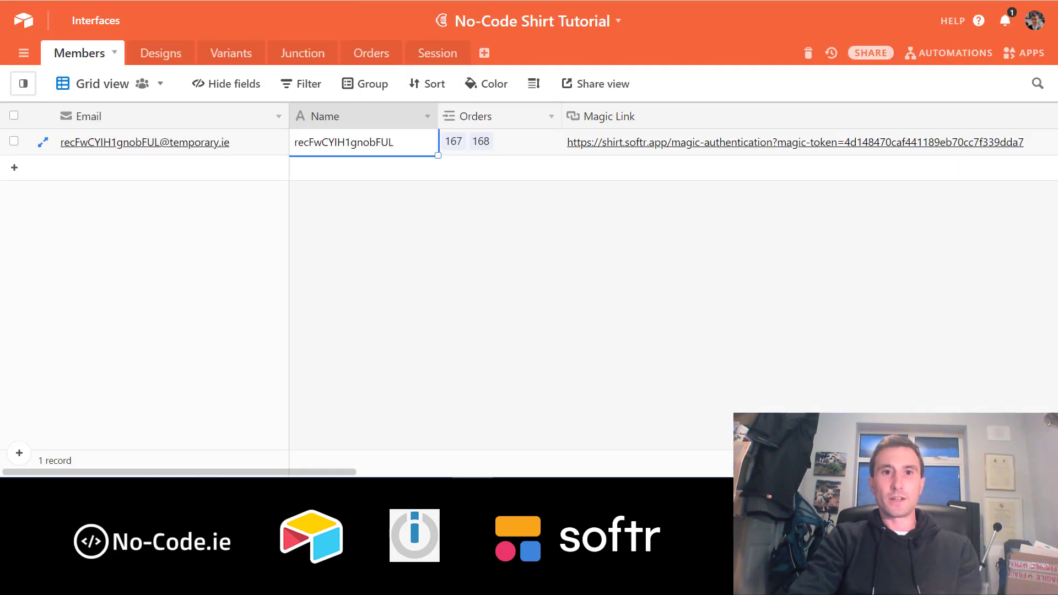
- Check orders 167 and 168 and the Session's 18500 invoice total in Airtable, then return to Integromat
left_click(378, 62)
left_click(325, 139)
key("Down")
key("Up")
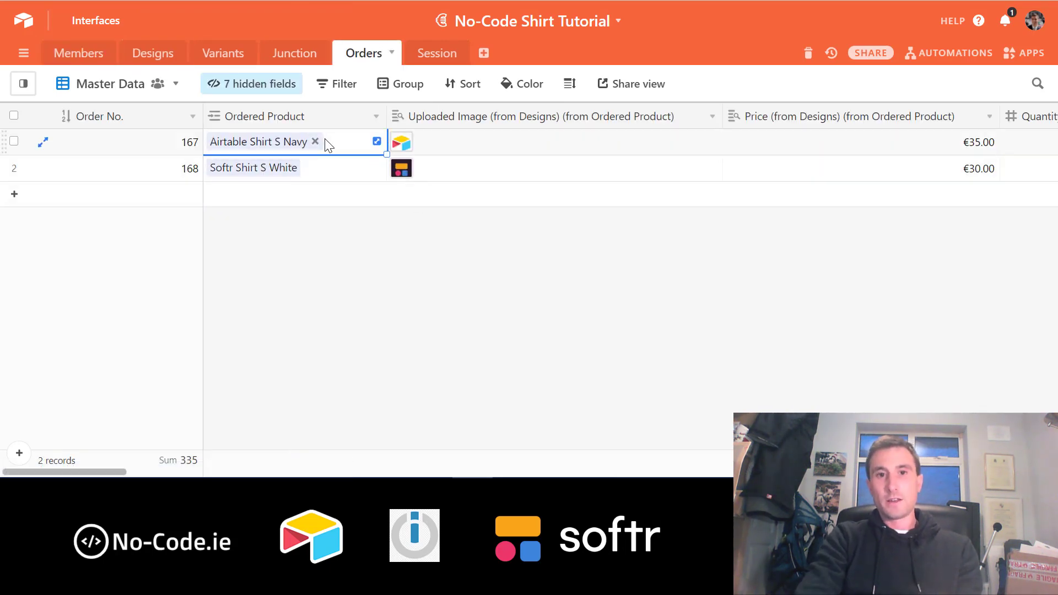
left_click(435, 54)
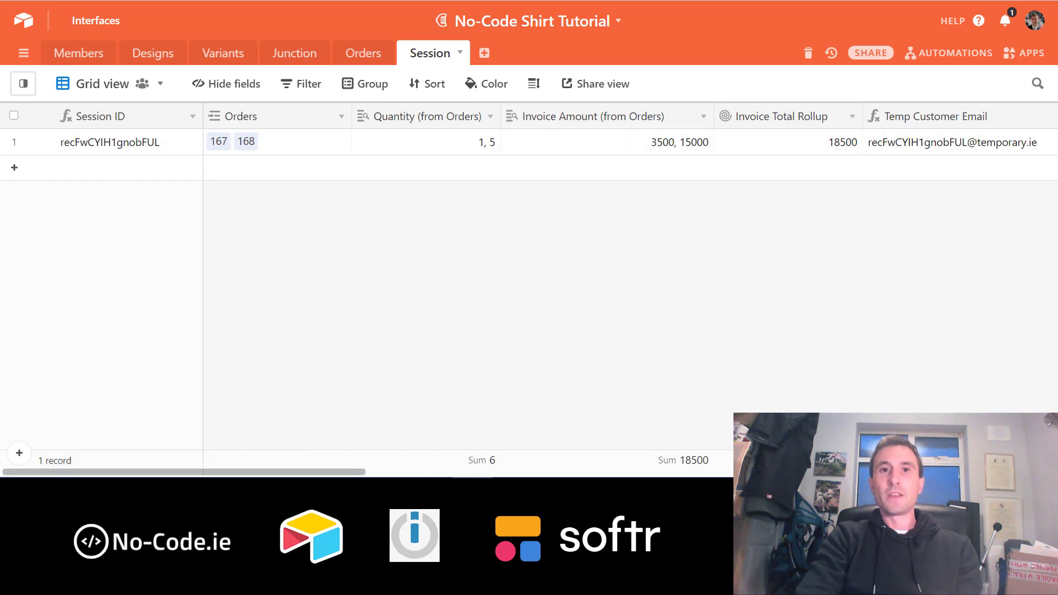
left_click(457, 1)
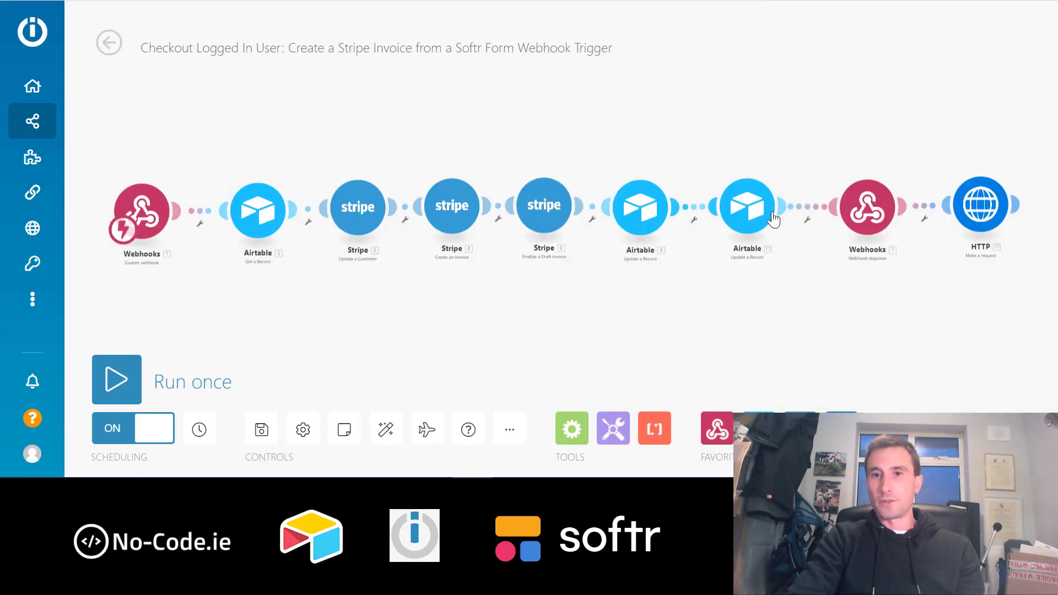
- Open the webhook response settings showing status 200 and a Hosted Invoice URL redirect body
left_click(867, 208)
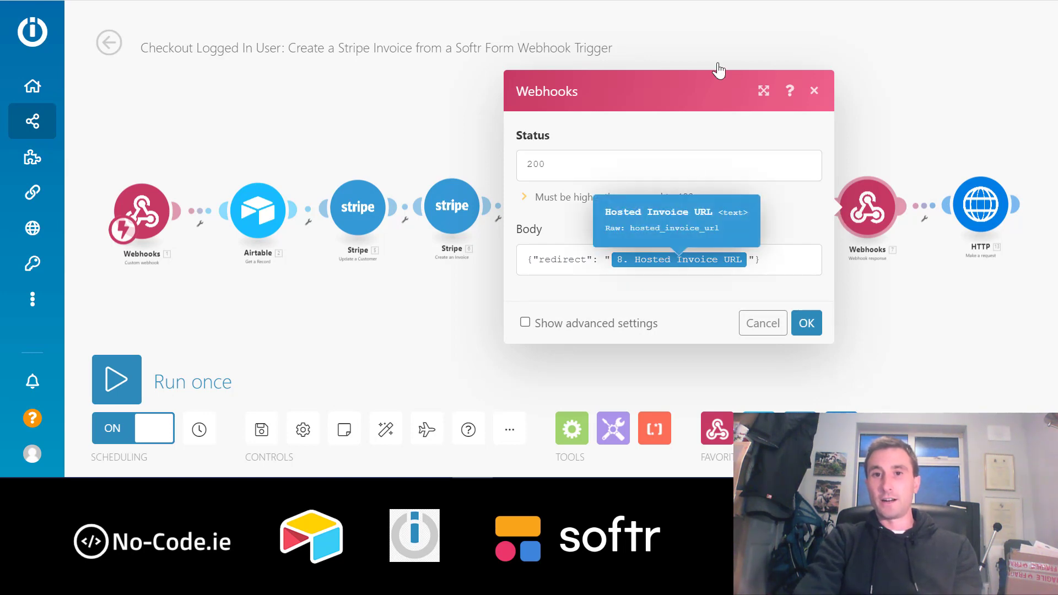
left_click(814, 93)
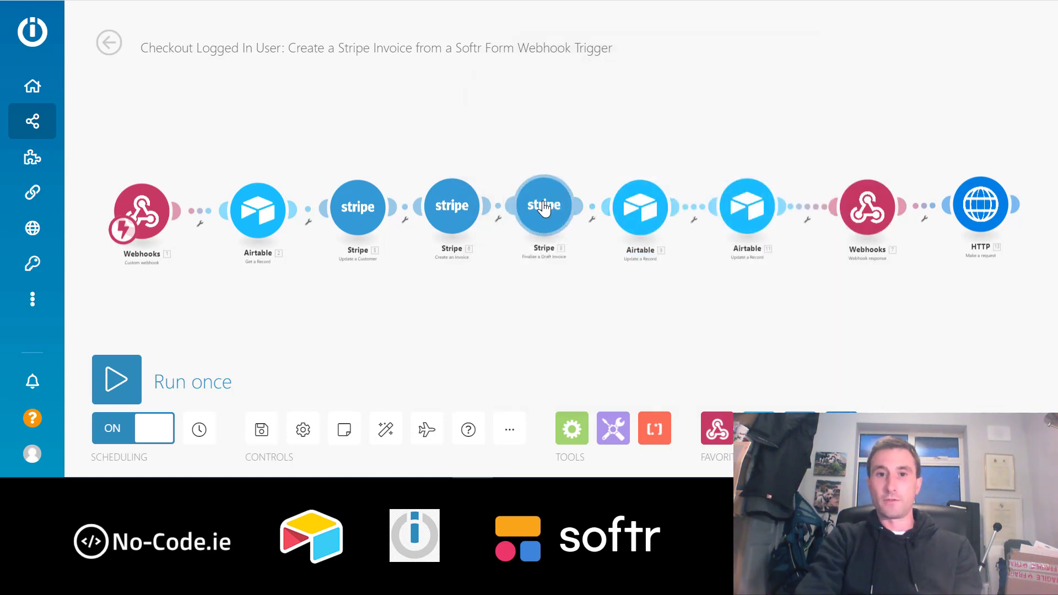
left_click(866, 196)
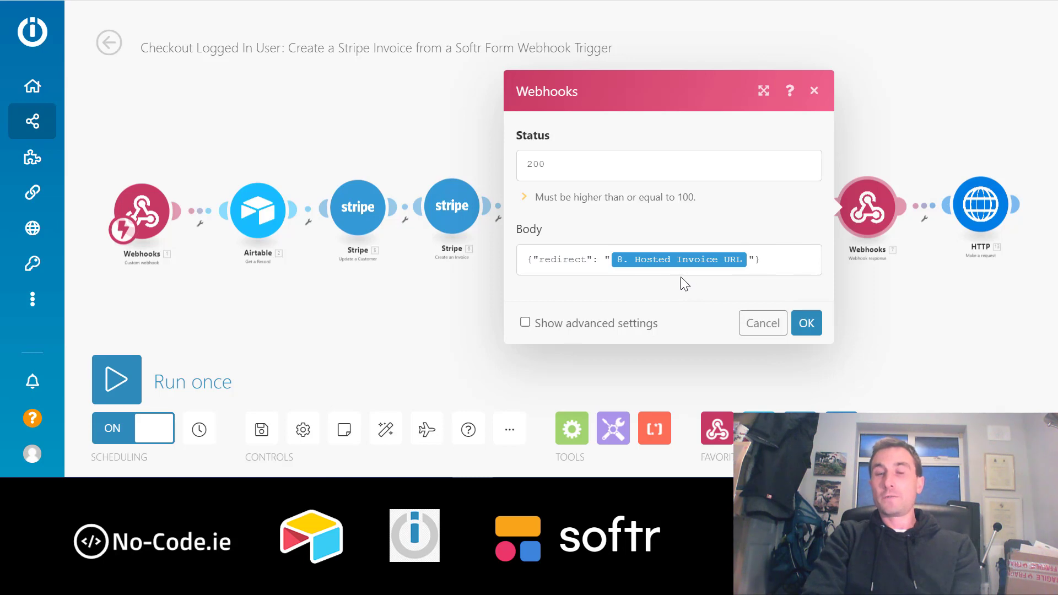
- Confirm the webhook response settings and return to the filled-in Softr checkout form
left_click(807, 324)
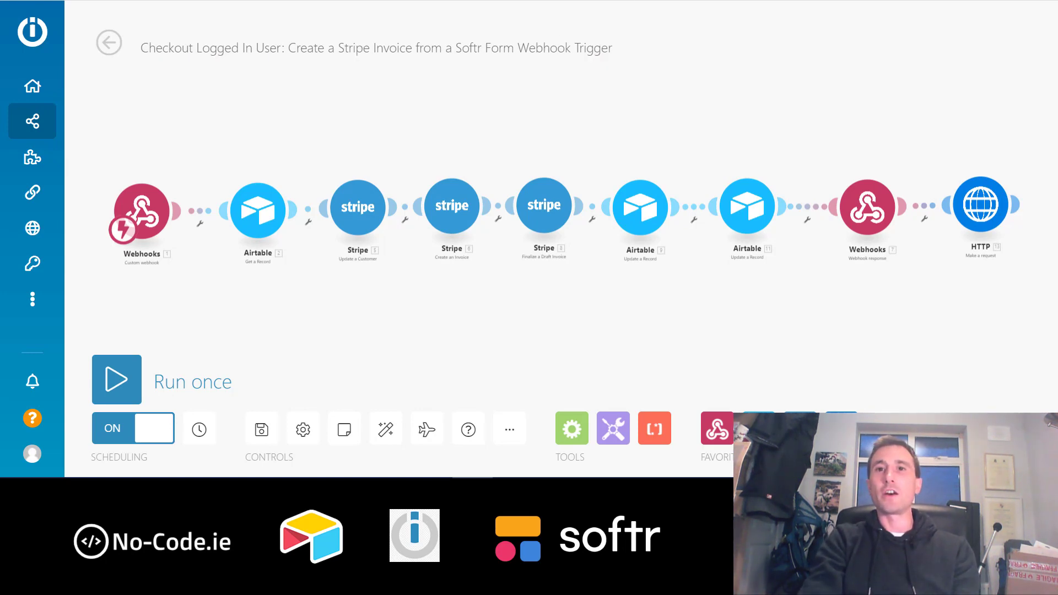
key("ctrl+Tab")
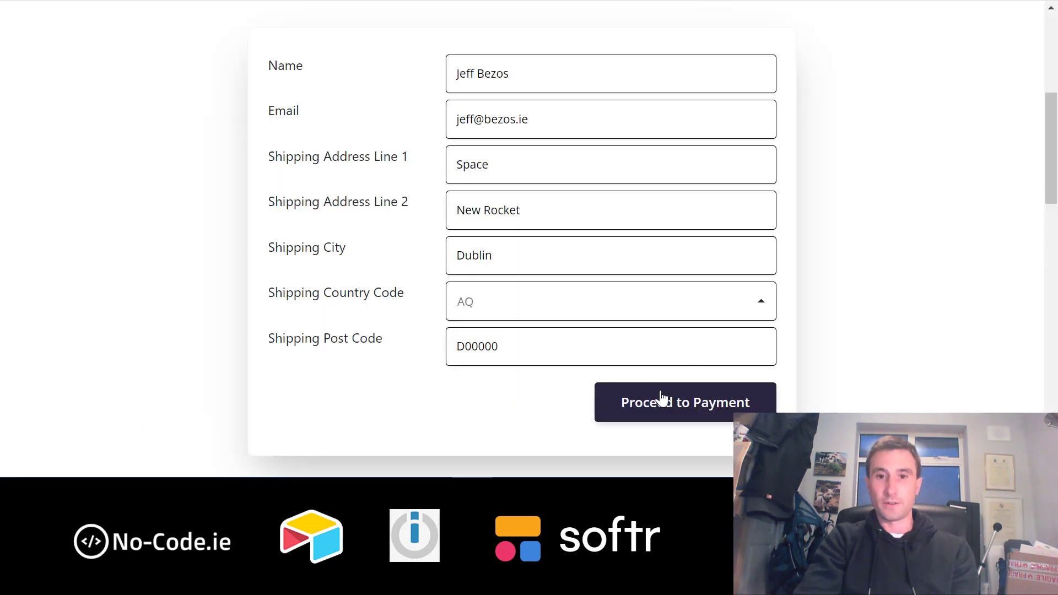
- Proceed to payment to generate the €185.00 Stripe invoice and view its line-item details
left_click(660, 403)
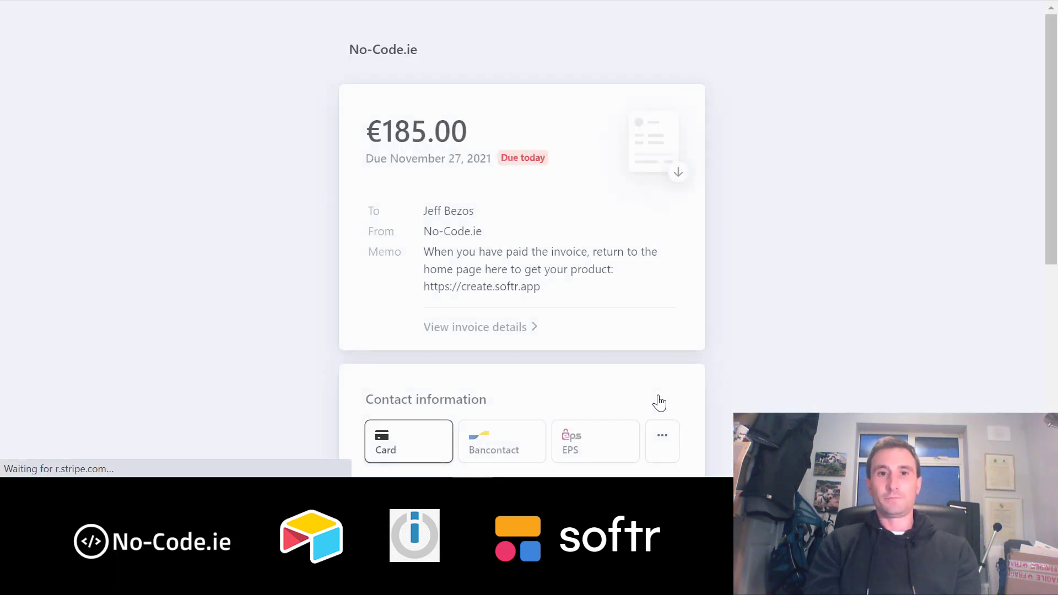
scroll(603, 273, "down", 5)
scroll(602, 276, "up", 5)
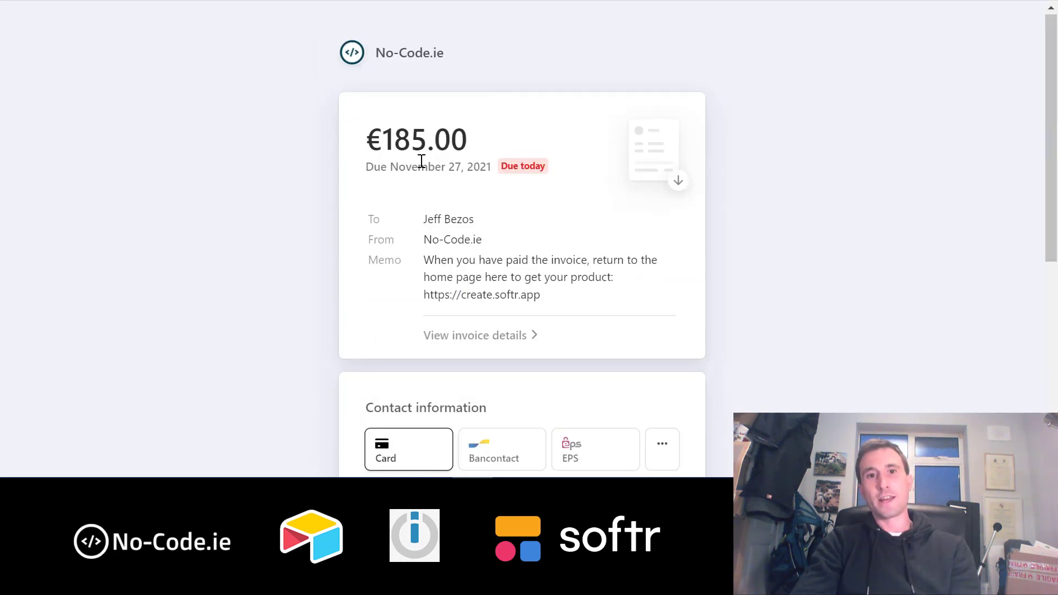
left_click(488, 337)
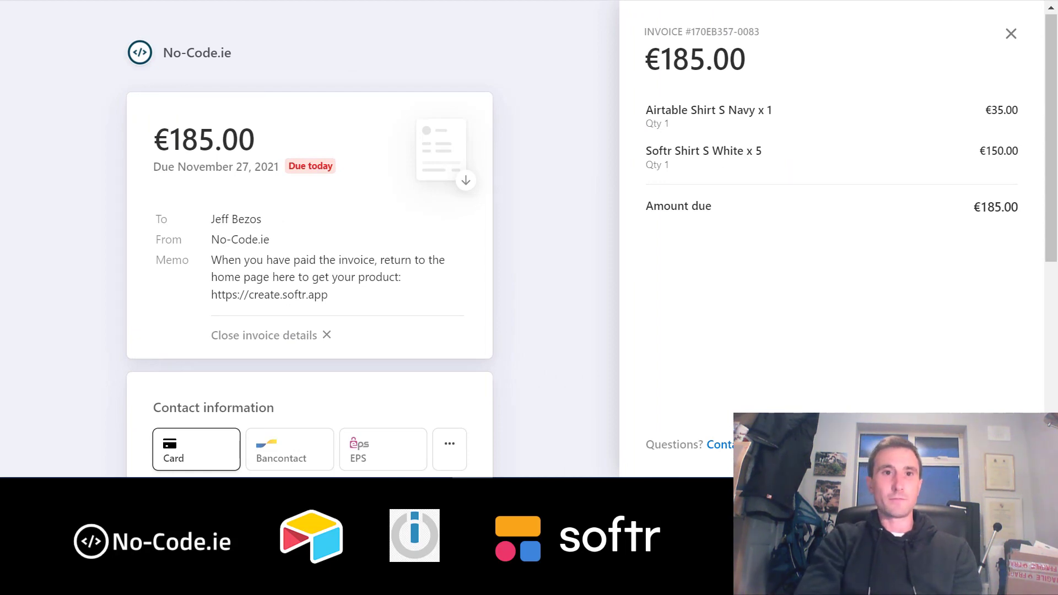
- Verify both orders show an open Stripe Invoice Status in Airtable, then view the Session table
left_click(176, 0)
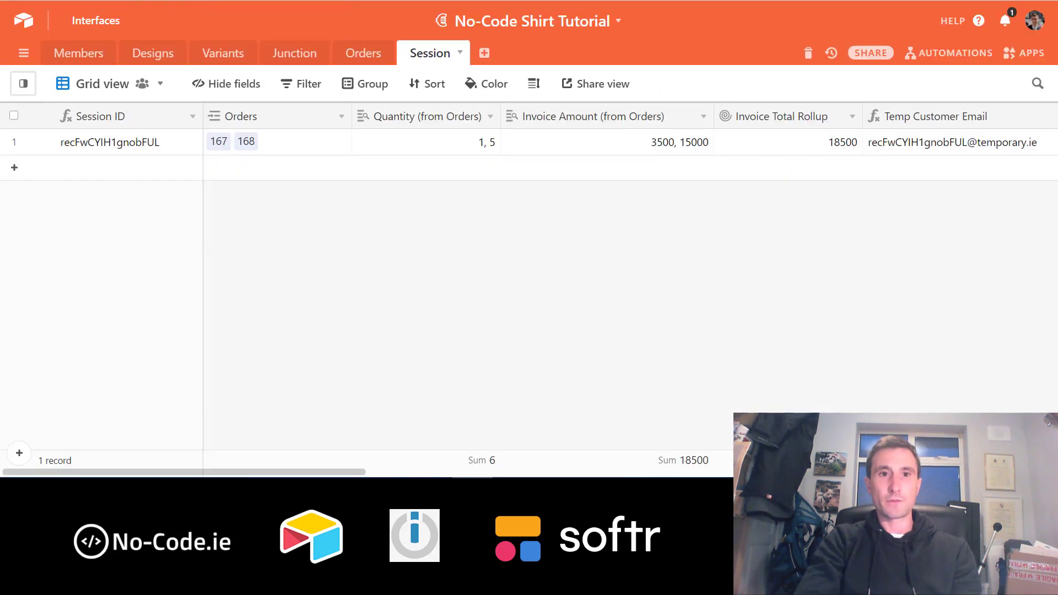
left_click(356, 59)
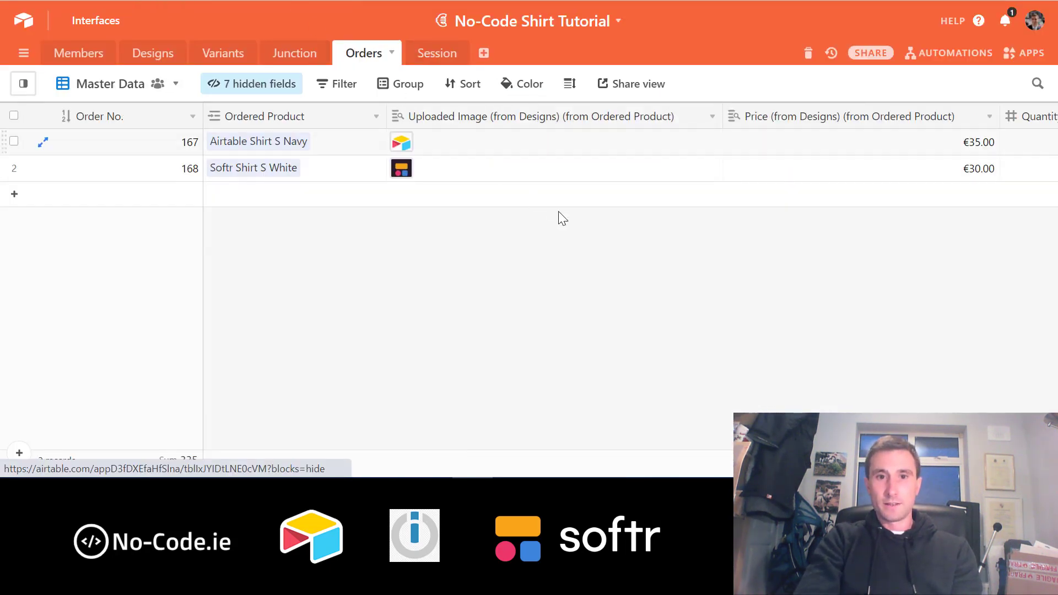
scroll(705, 171, "right", 2)
scroll(709, 173, "right", 8)
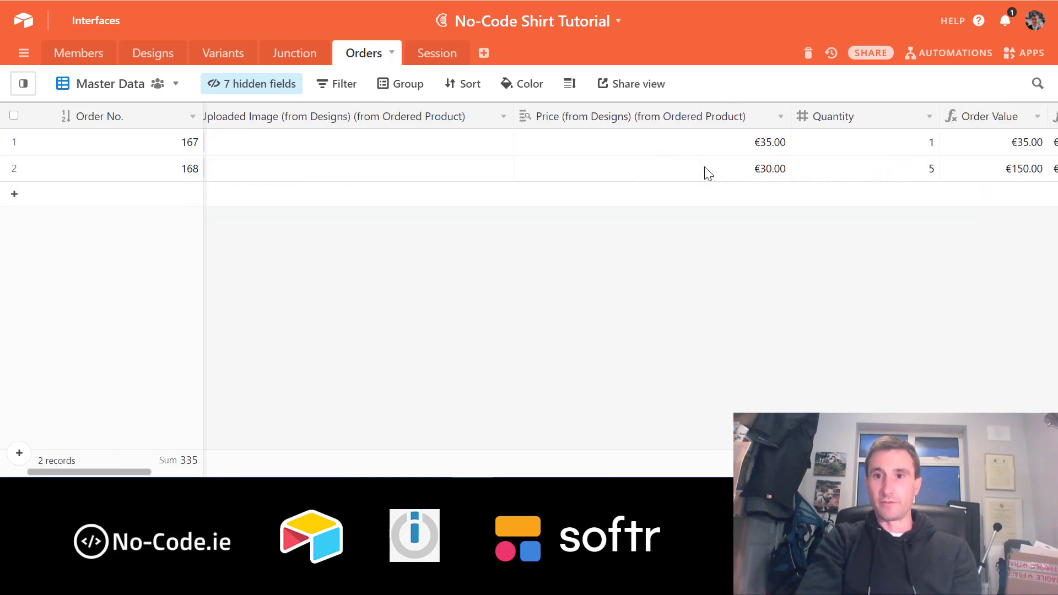
scroll(708, 173, "right", 1)
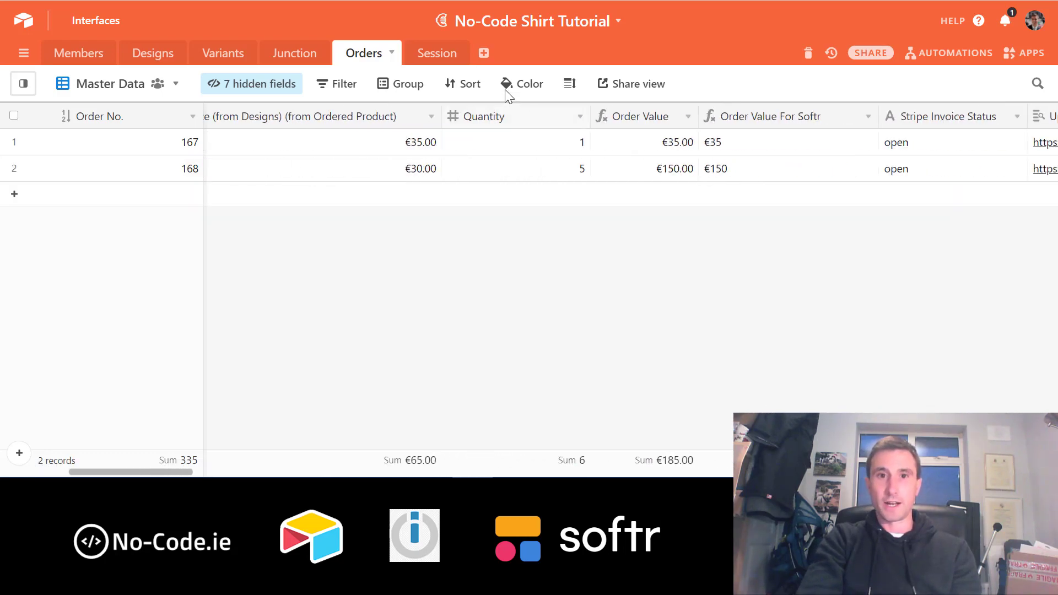
left_click(432, 53)
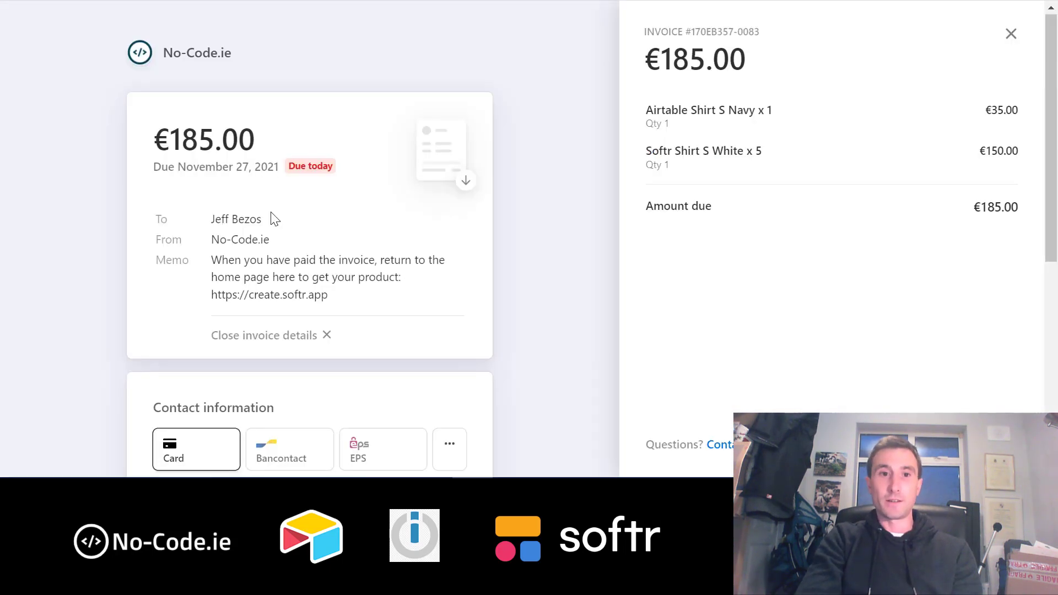
- Review the €185.00 Stripe invoice down to the card fields, then show Airtable's automations list
scroll(285, 207, "down", 5)
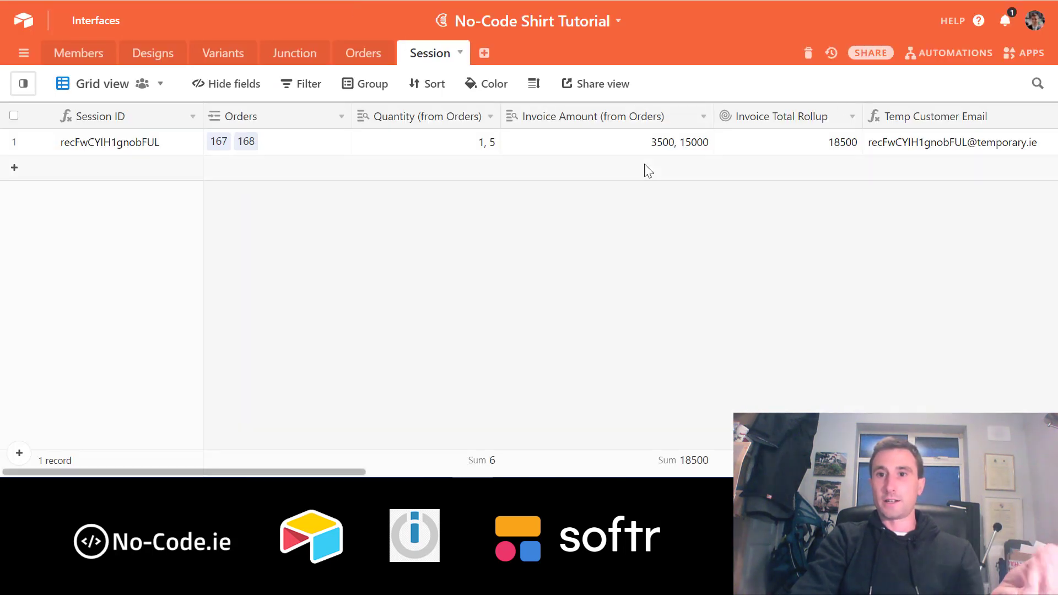
left_click(948, 54)
scroll(867, 359, "down", 3)
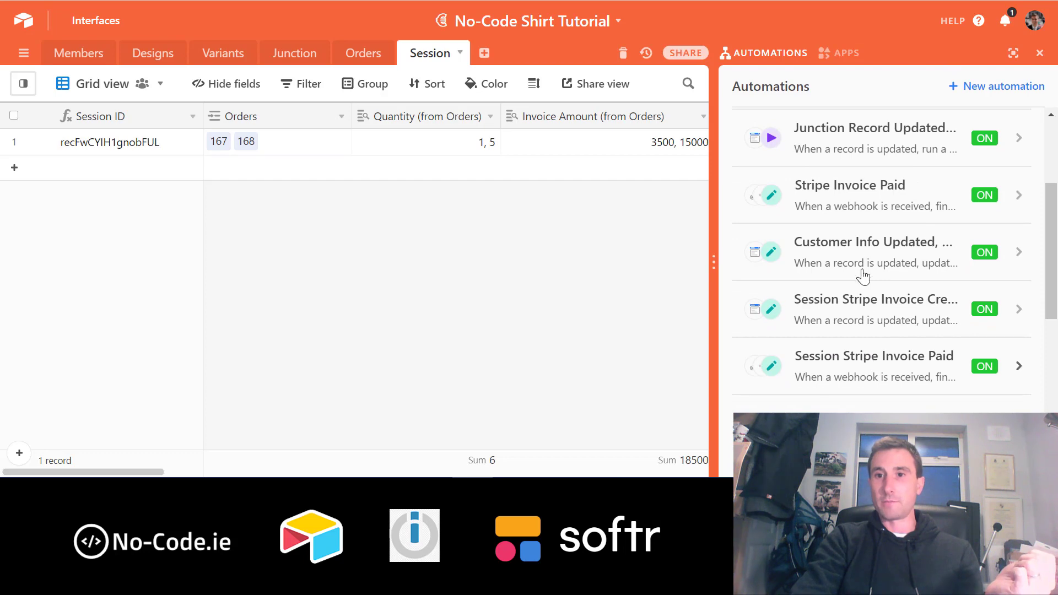
left_click(873, 202)
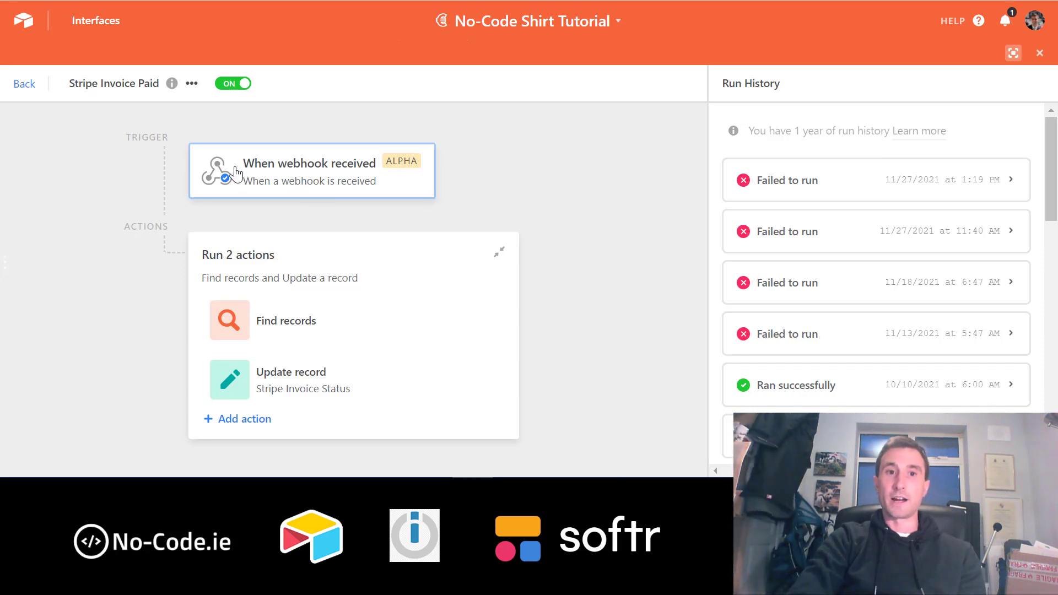
left_click(24, 84)
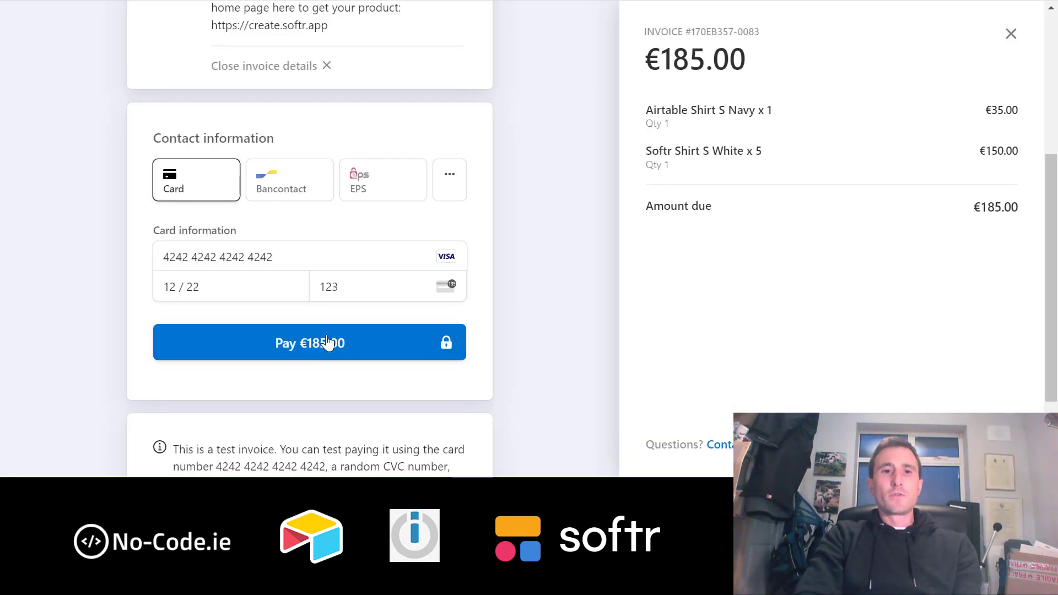
left_click(325, 342)
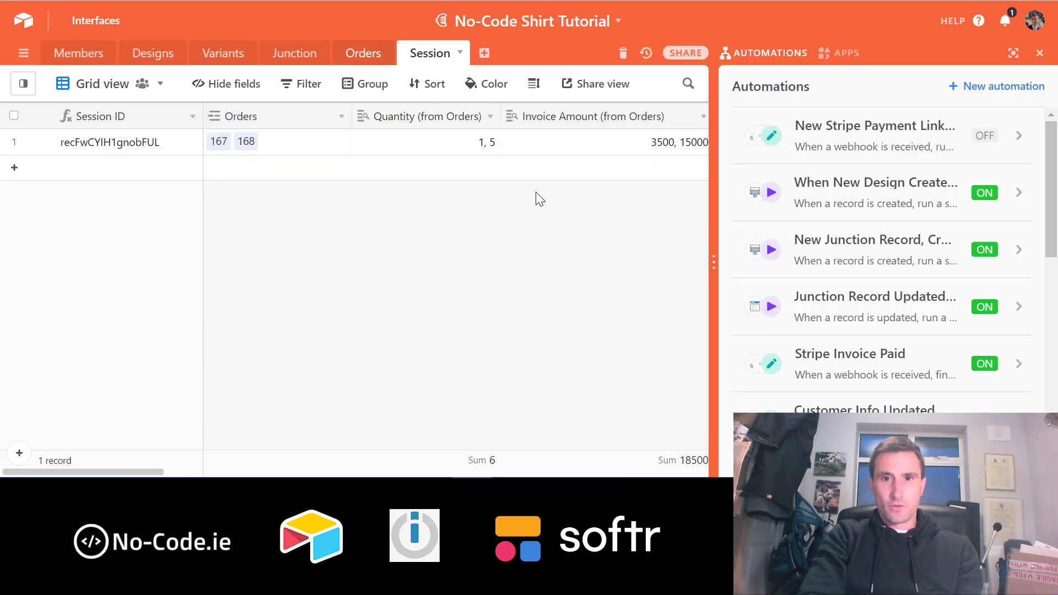
- Confirm the Session's Stripe Invoice Status reads open, then return to the Stripe payment page
scroll(567, 279, "right", 15)
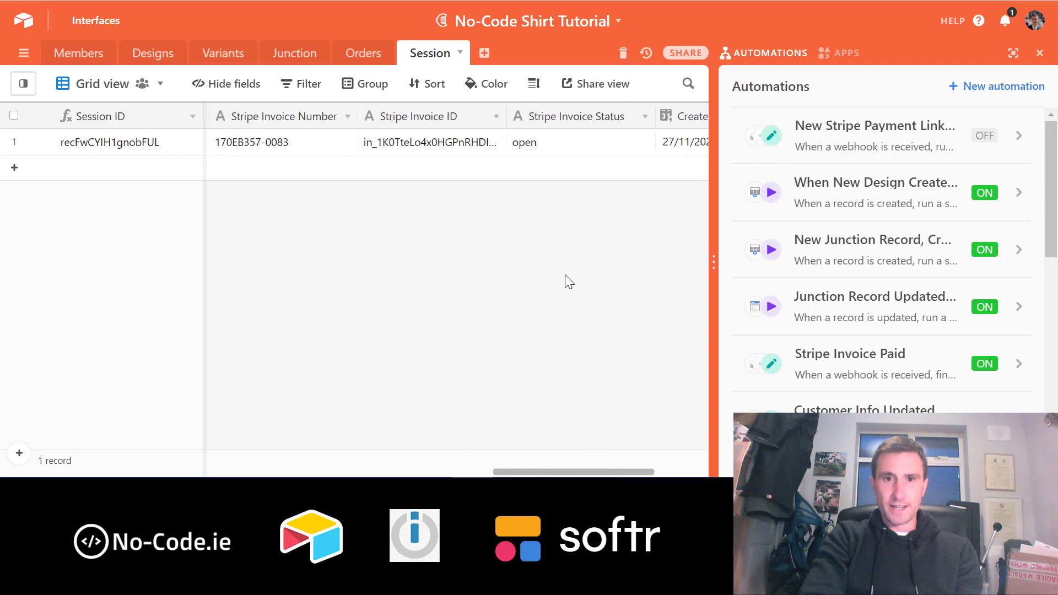
scroll(567, 281, "right", 3)
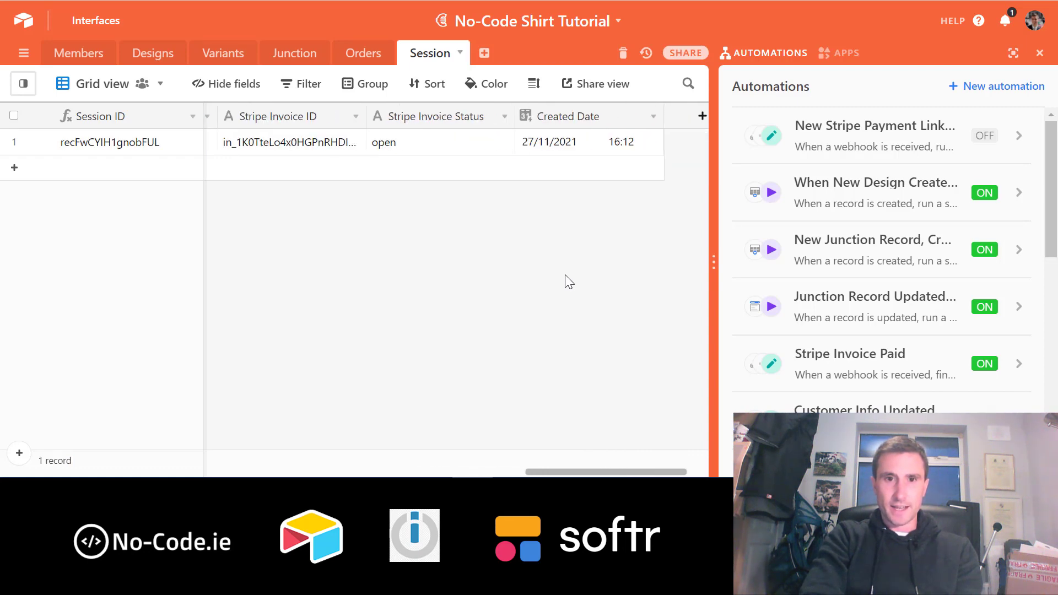
left_click(430, 146)
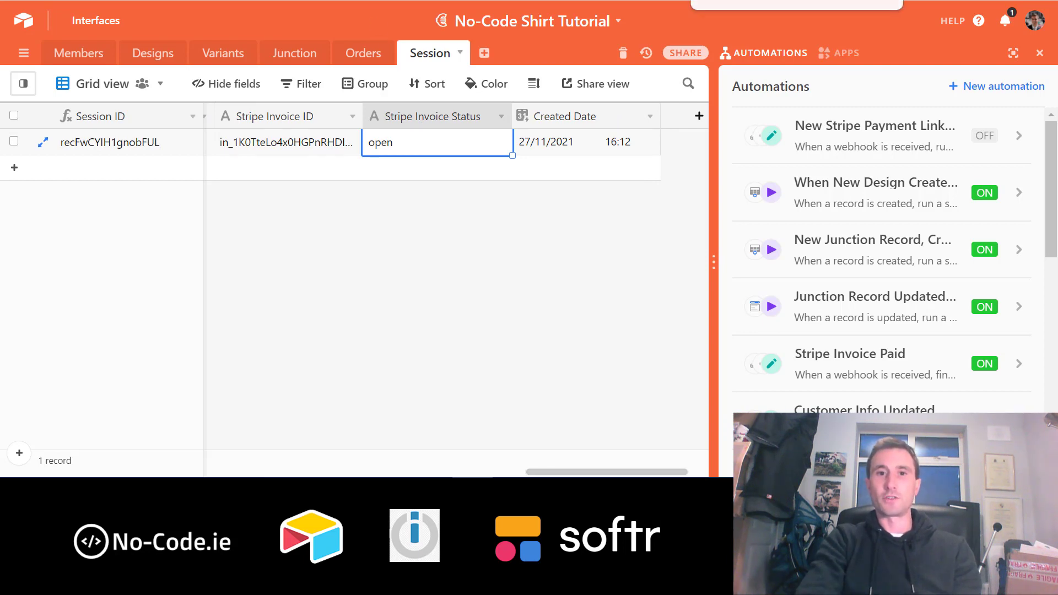
left_click(738, 0)
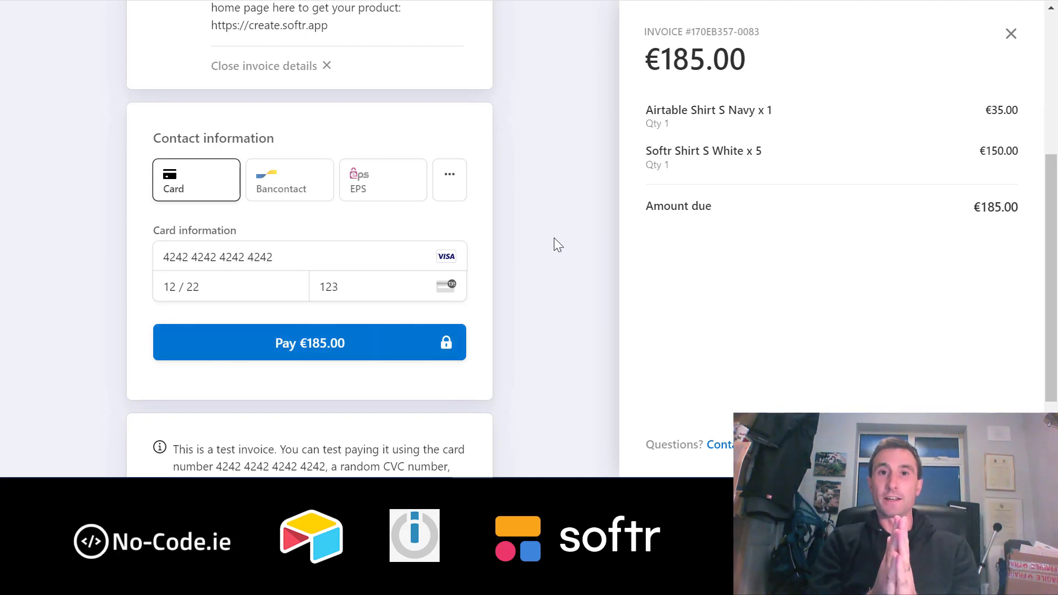
- Pay the €185.00 Stripe invoice with the test card, then open the No-Code Shirt site
left_click(326, 344)
left_click(264, 0)
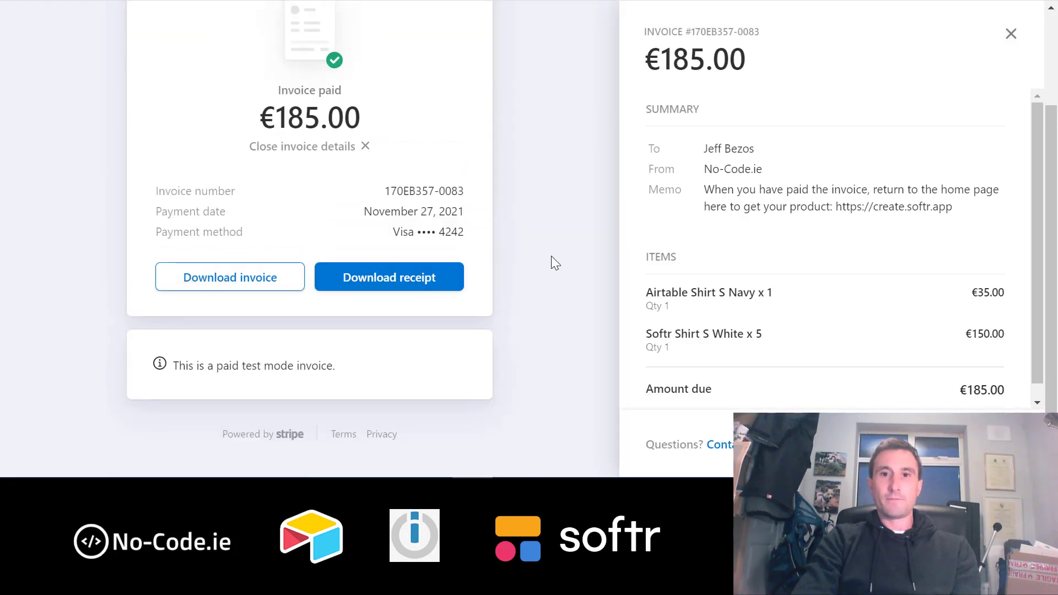
scroll(551, 255, "up", 3)
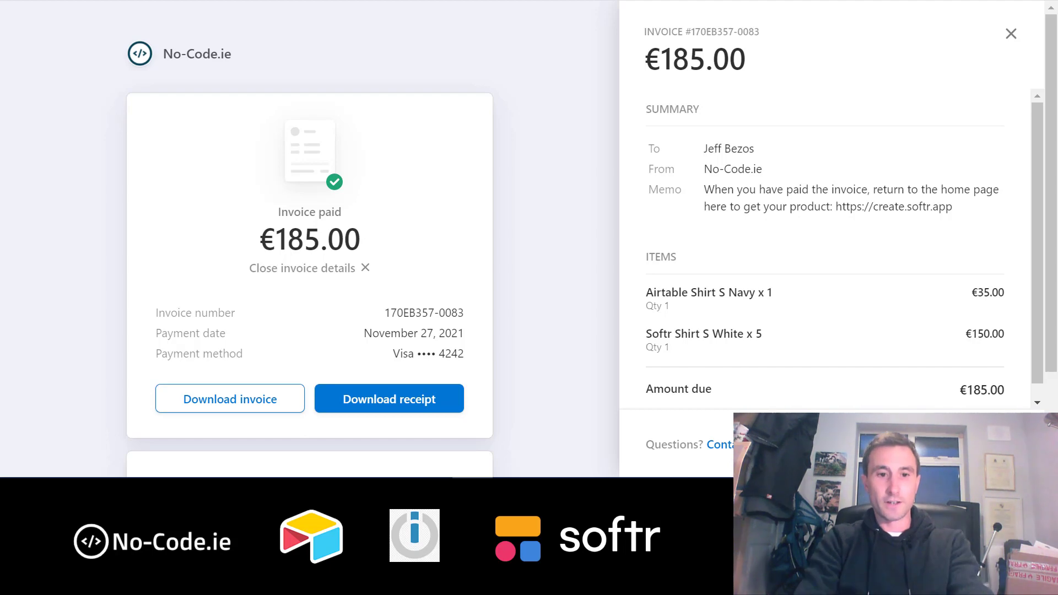
type("shirt")
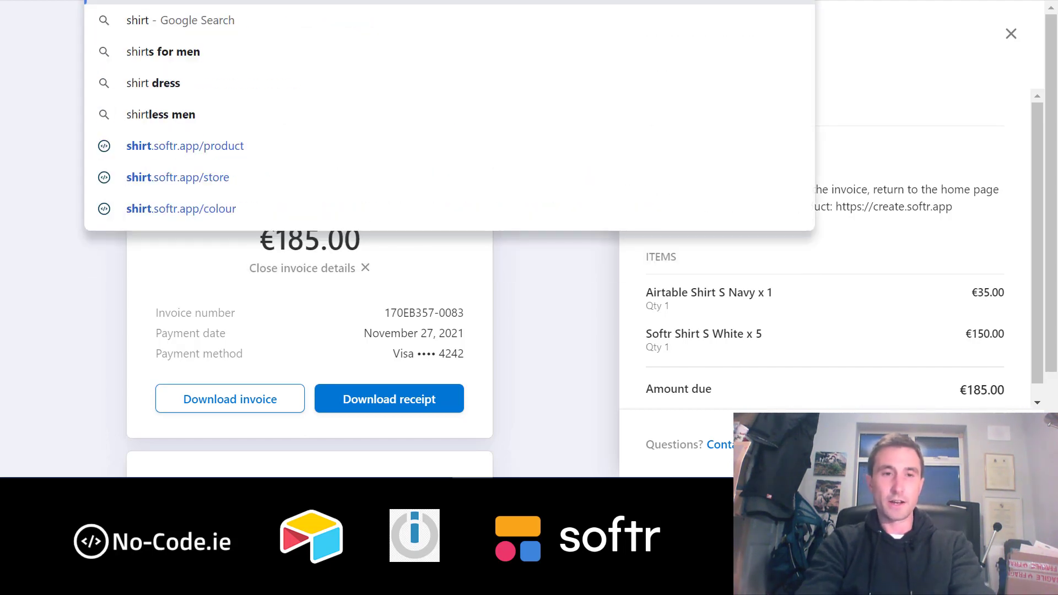
key("Return")
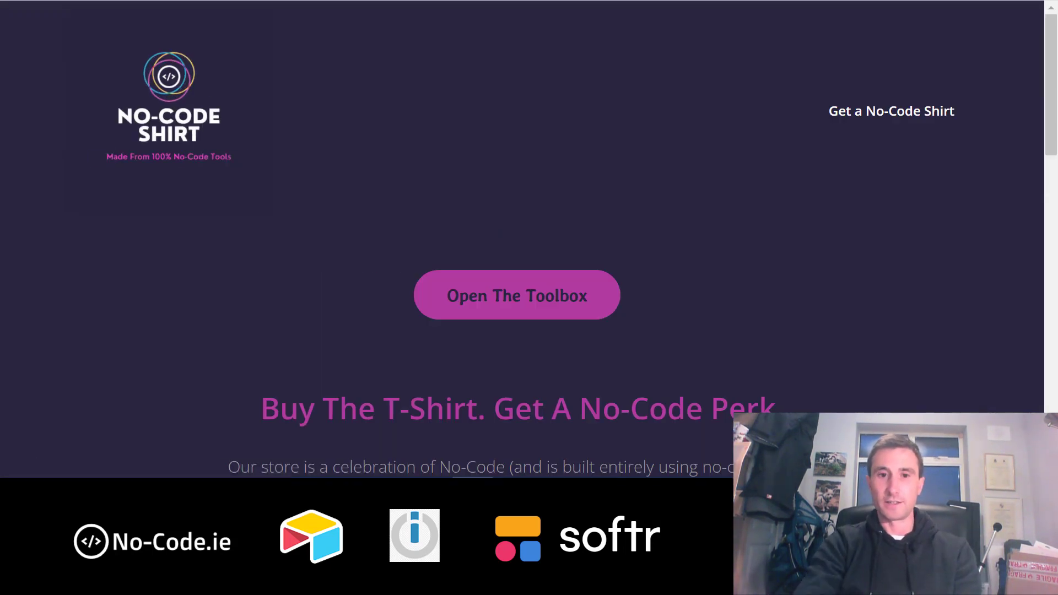
- Browse the shirt designs on the No-Code Shirt toolbox page, then start a new browser tab
left_click(470, 293)
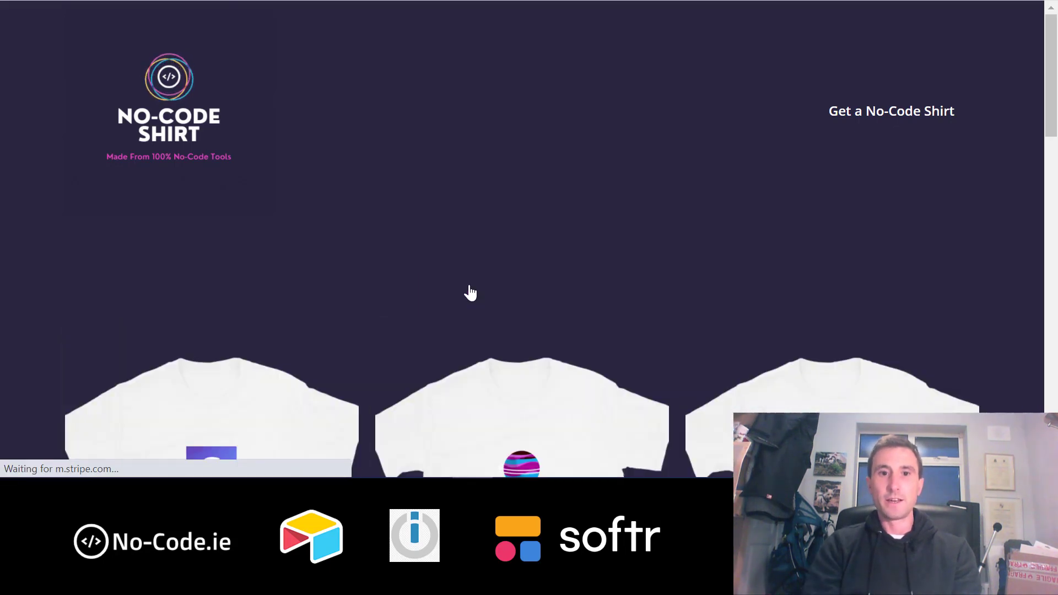
scroll(469, 293, "down", 10)
scroll(470, 293, "up", 3)
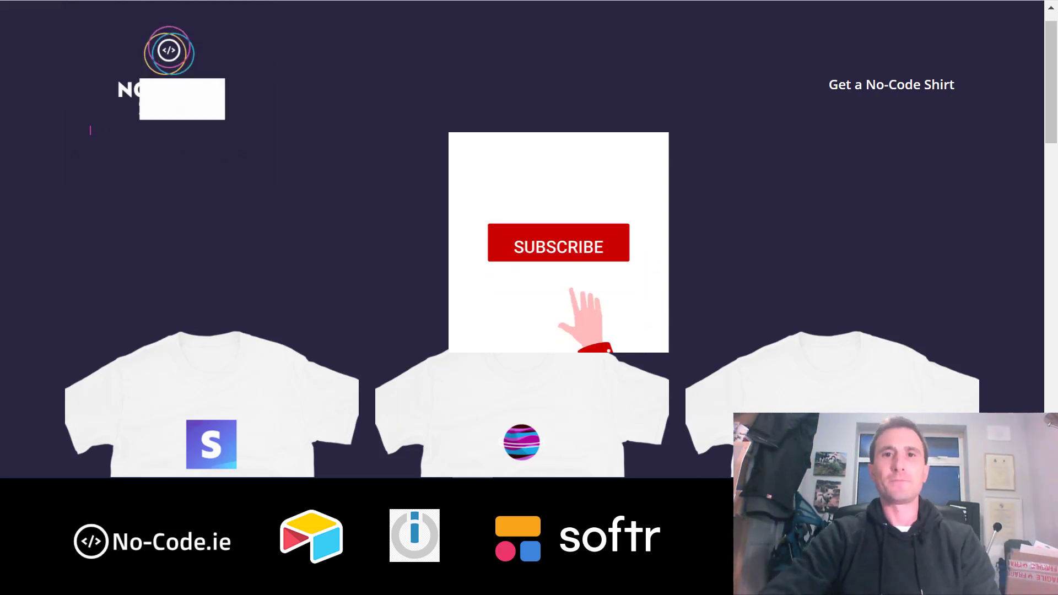
scroll(470, 293, "up", 1)
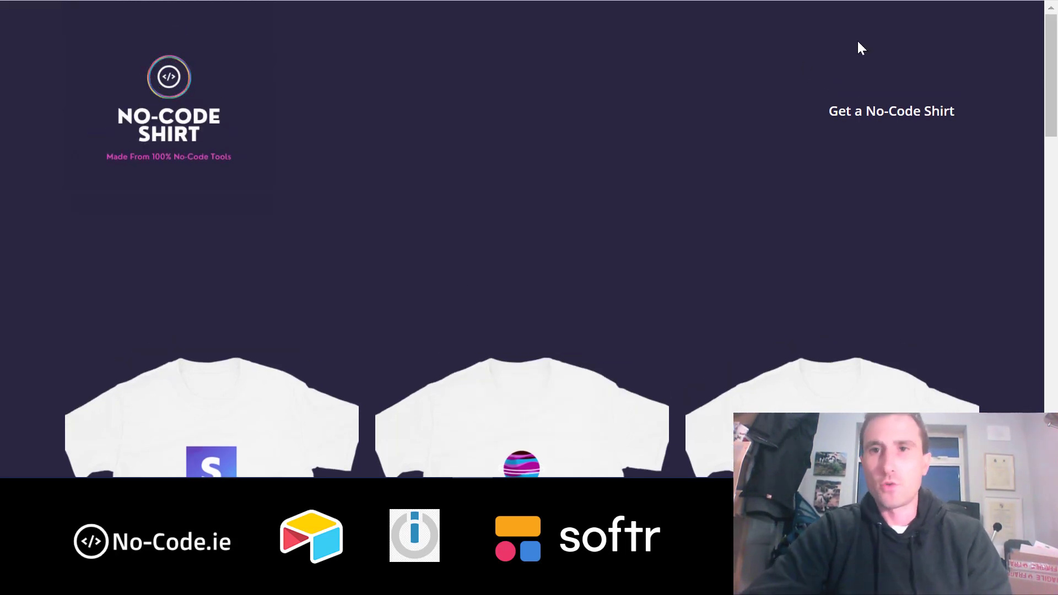
key("ctrl+t")
- Open create.softr.app and sign out of the Creator Exchange site
type("creat")
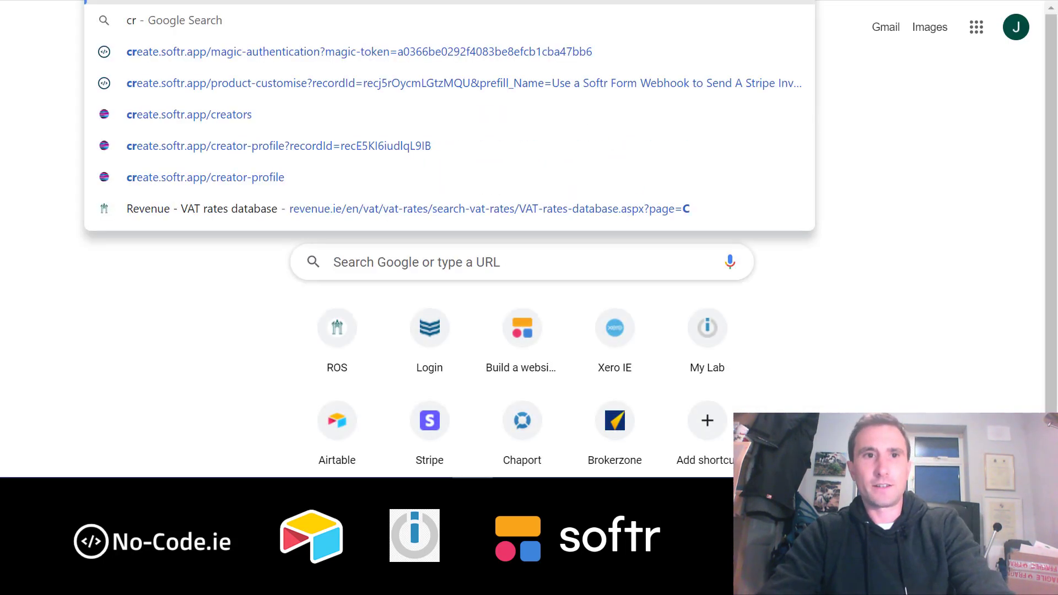
key("Return")
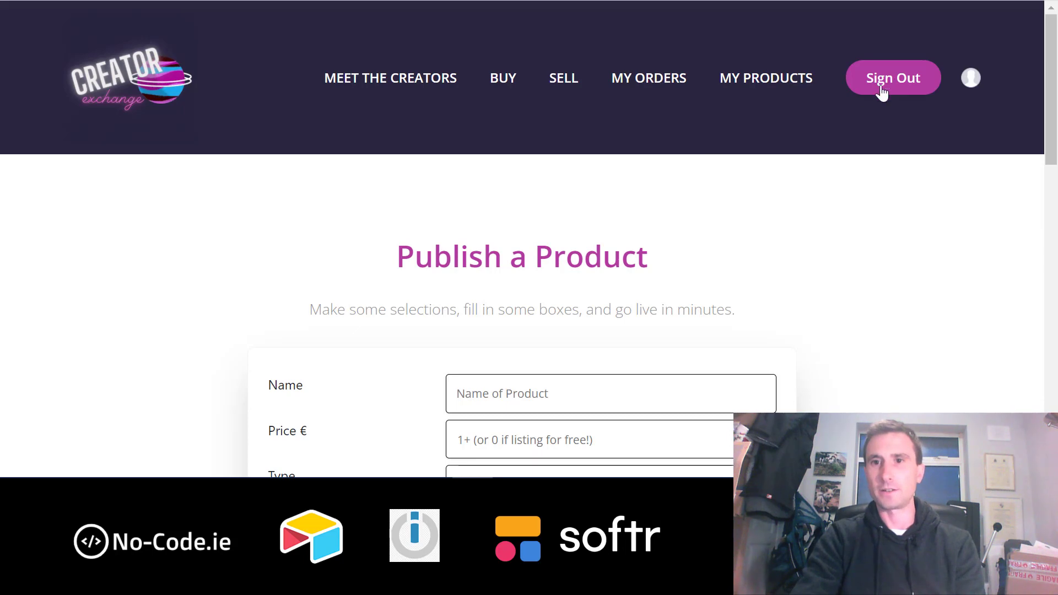
left_click(916, 76)
scroll(508, 332, "down", 3)
scroll(508, 332, "up", 3)
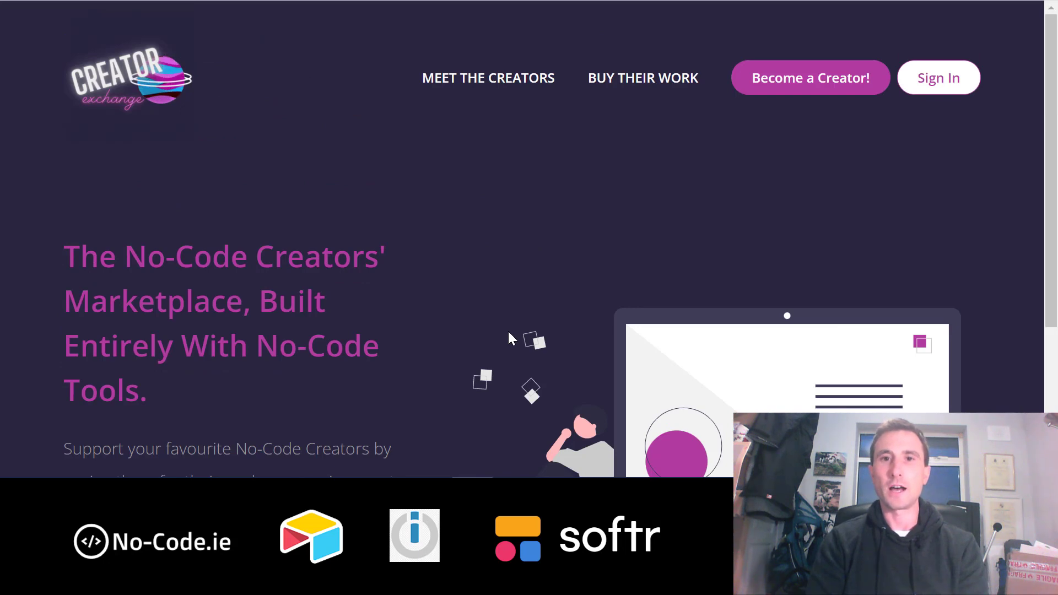
- Browse the creators' products under BUY THEIR WORK, then return to the Creator Exchange home page
left_click(650, 82)
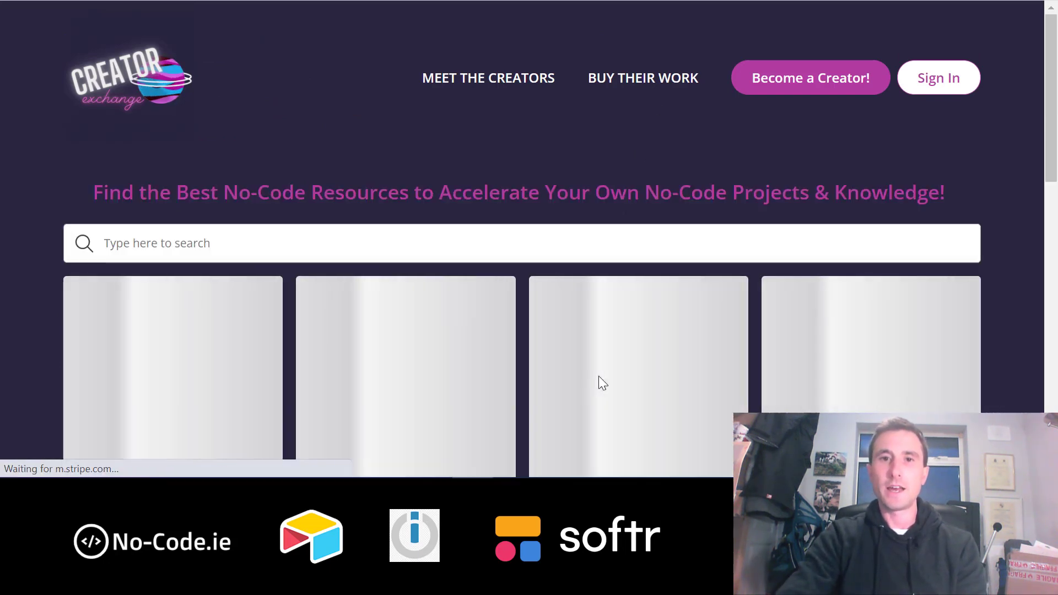
scroll(599, 378, "down", 5)
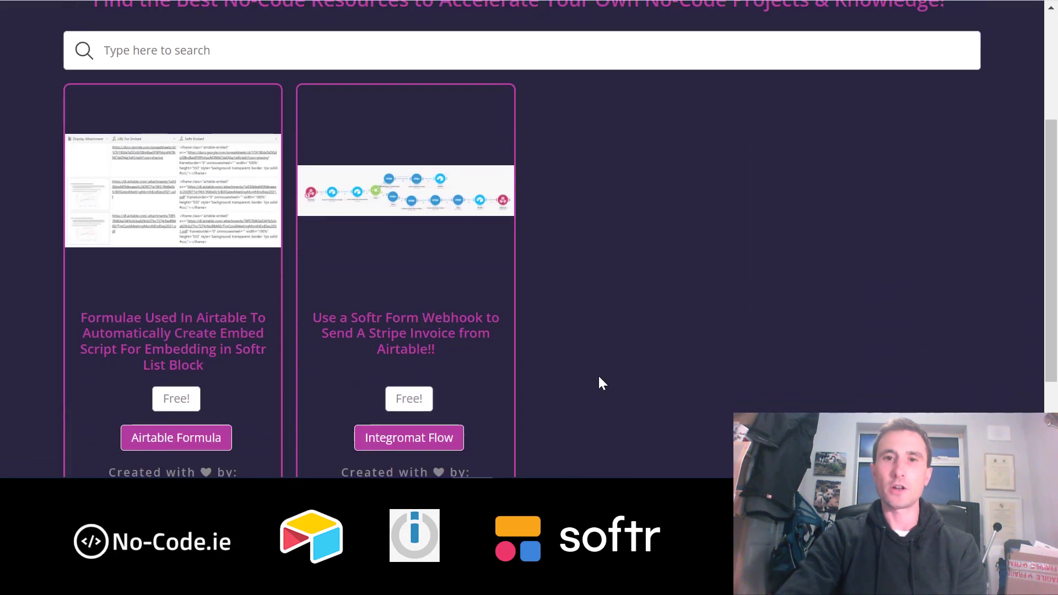
mouse_move(484, 232)
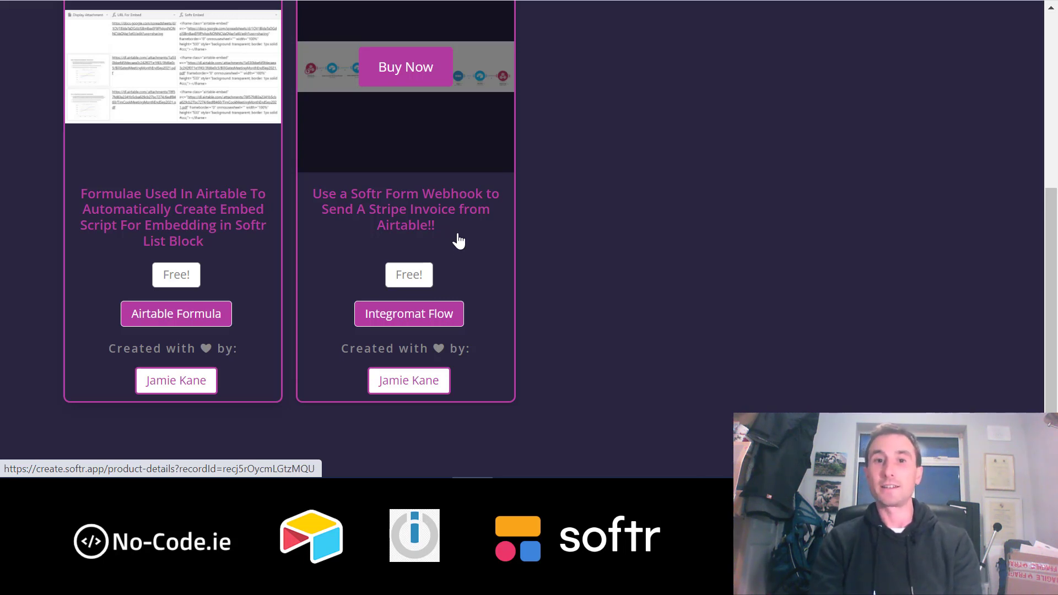
scroll(458, 241, "up", 5)
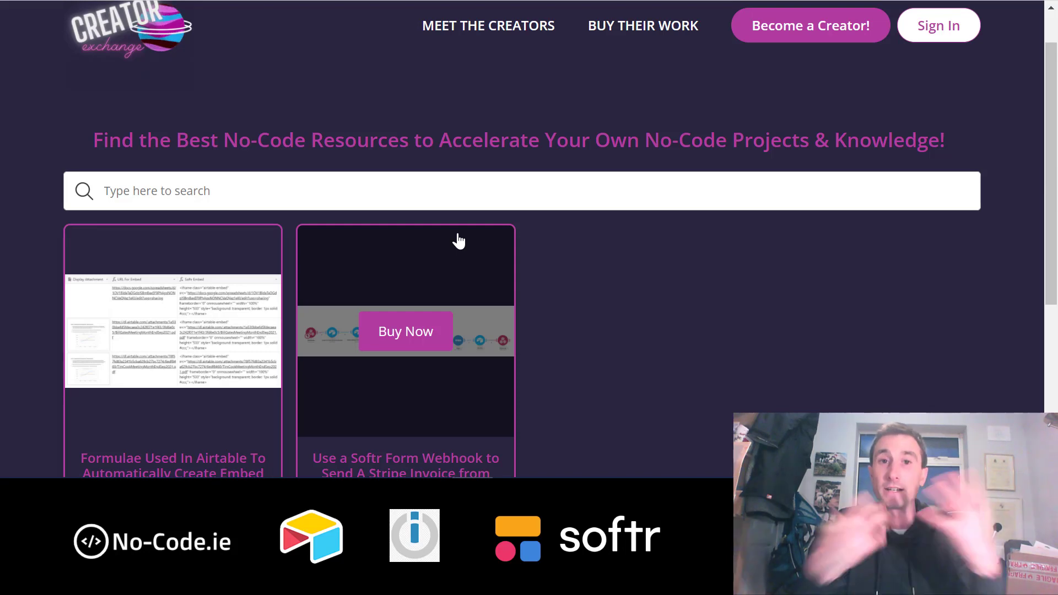
scroll(457, 241, "up", 1)
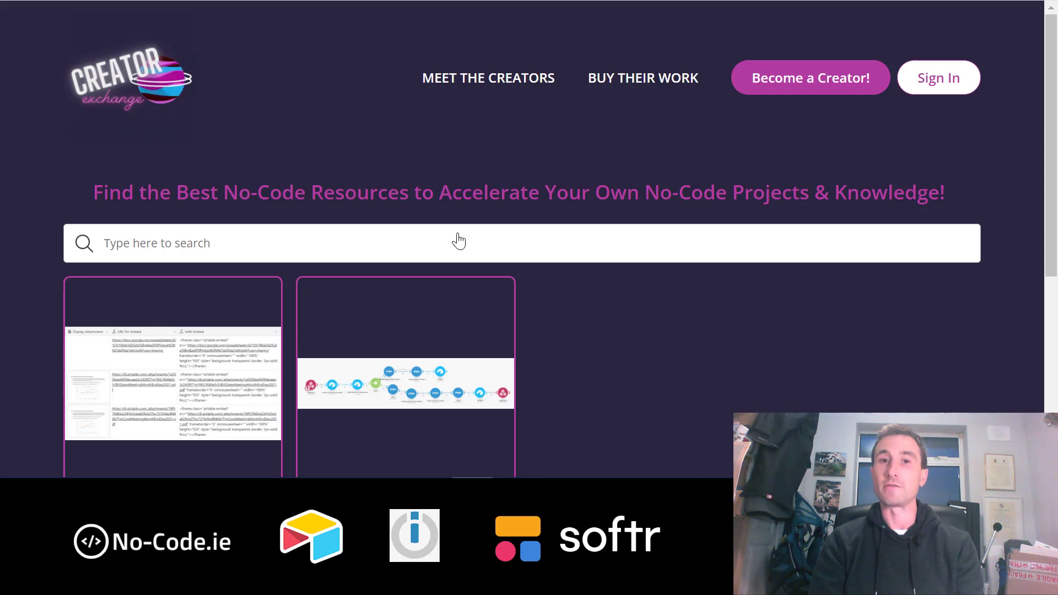
left_click(123, 59)
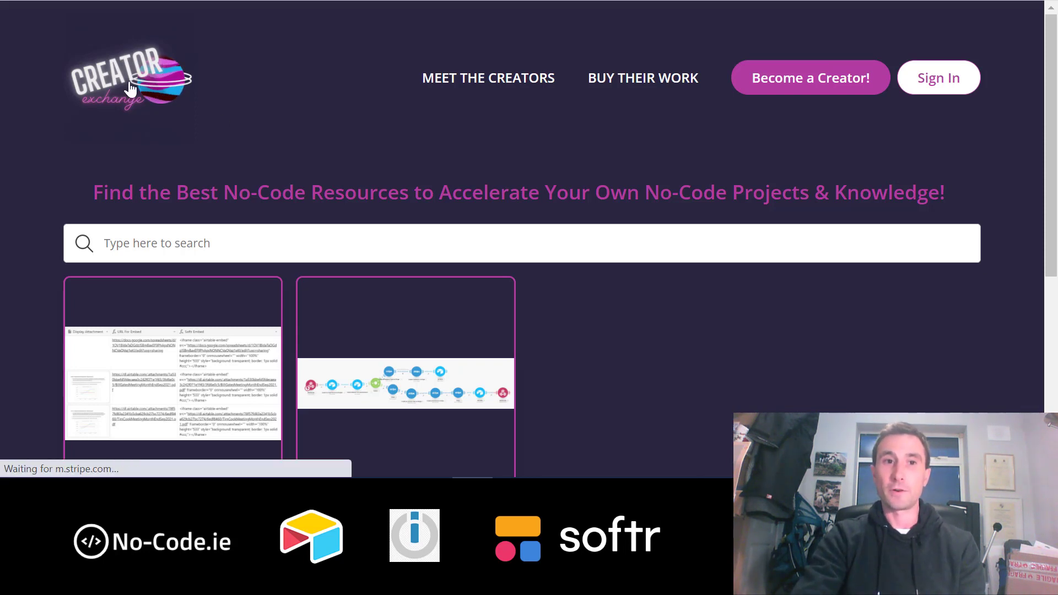
scroll(401, 329, "down", 3)
scroll(401, 329, "up", 3)
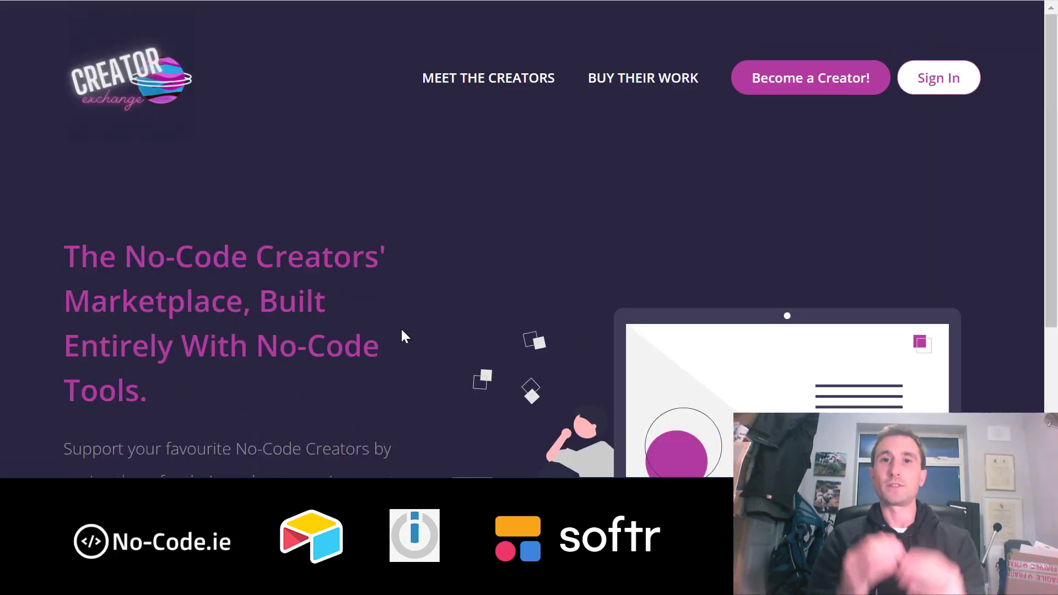